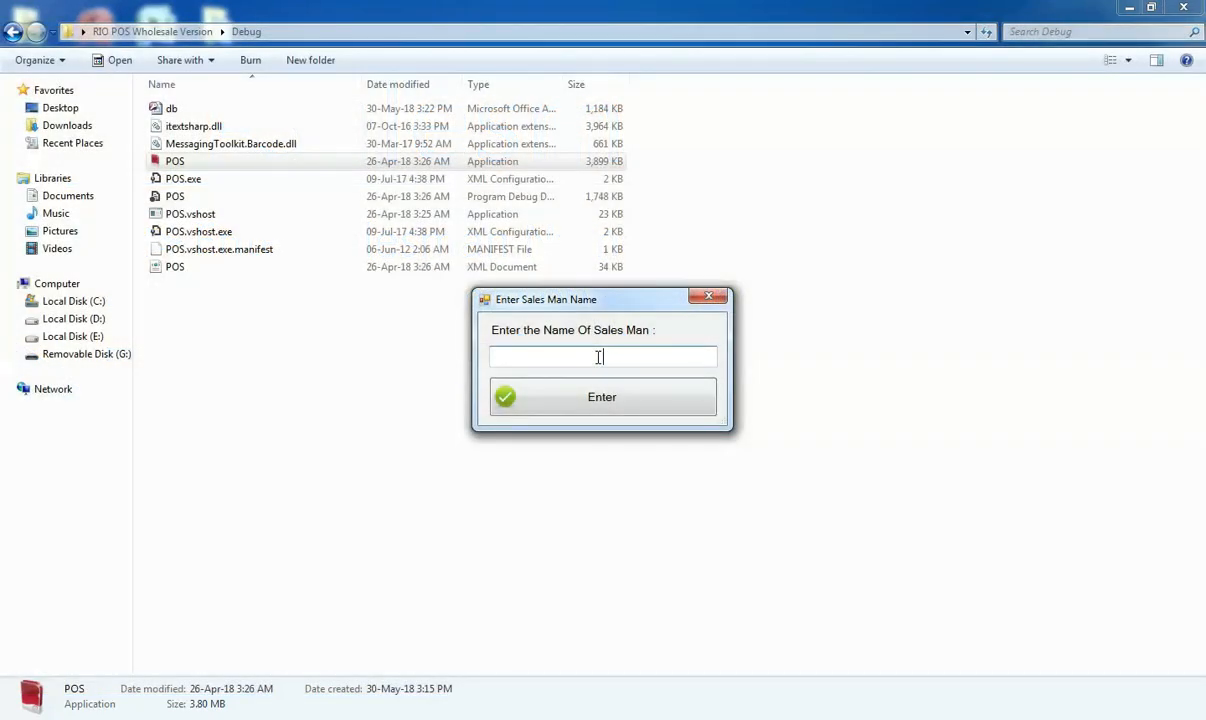
# Enter the salesperson's name and confirm it to open the point of sale
pyautogui.write('Mos')
pyautogui.press('BackSpace')
pyautogui.write('han')
pyautogui.press('Return')
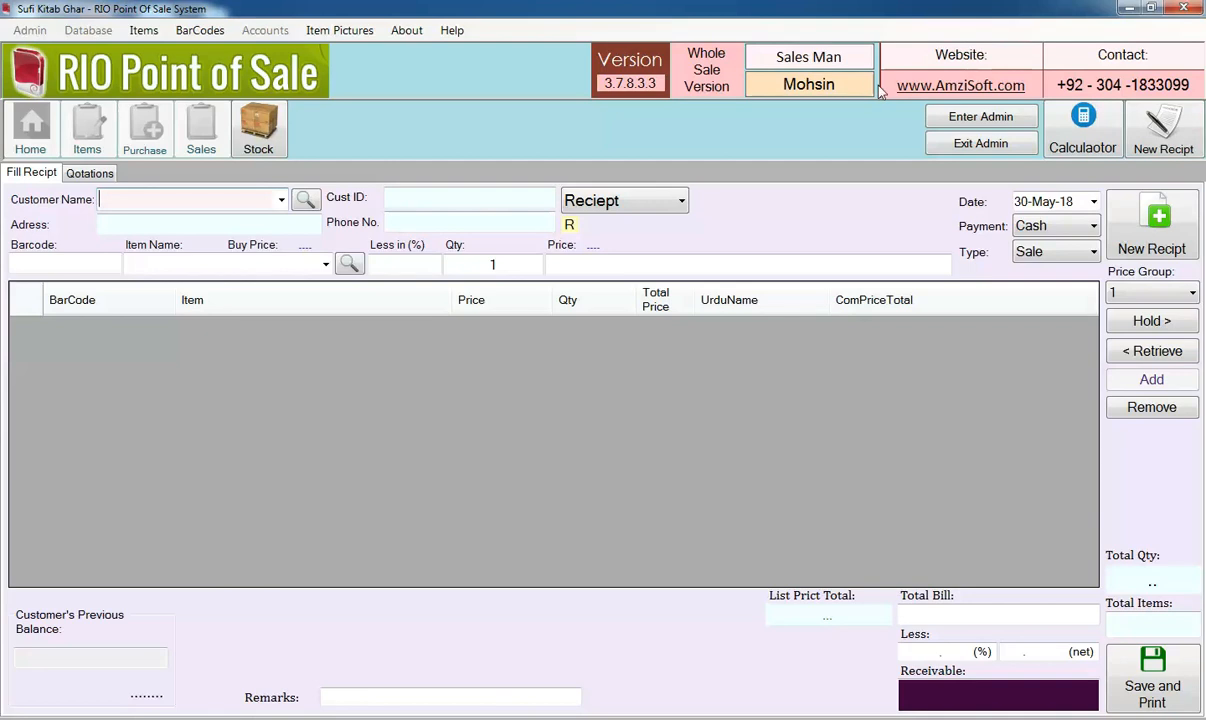
# Enter admin mode by submitting the system access password
pyautogui.click(973, 121)
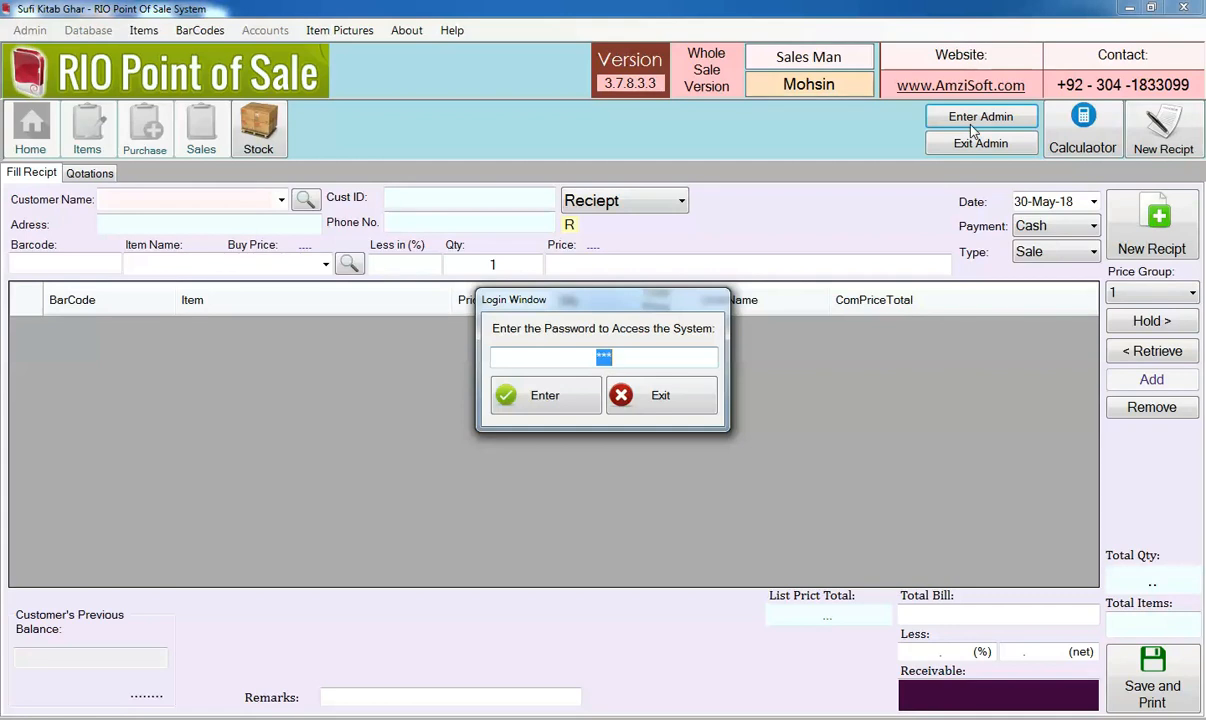
pyautogui.press('Return')
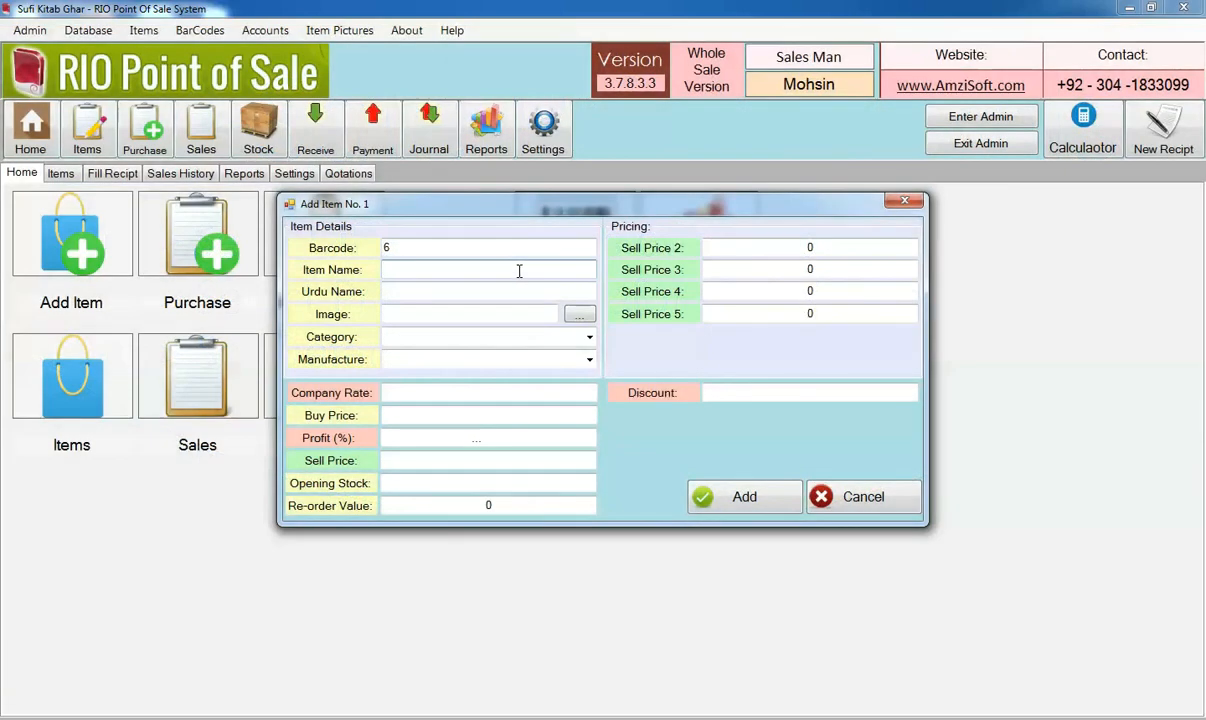
# Name the new item Pepsi and fill its Urdu name with placeholder dots
pyautogui.write('Pe')
pyautogui.write('psi')
pyautogui.write('pe')
pyautogui.press('BackSpace')
pyautogui.press('BackSpace')
pyautogui.write('...')
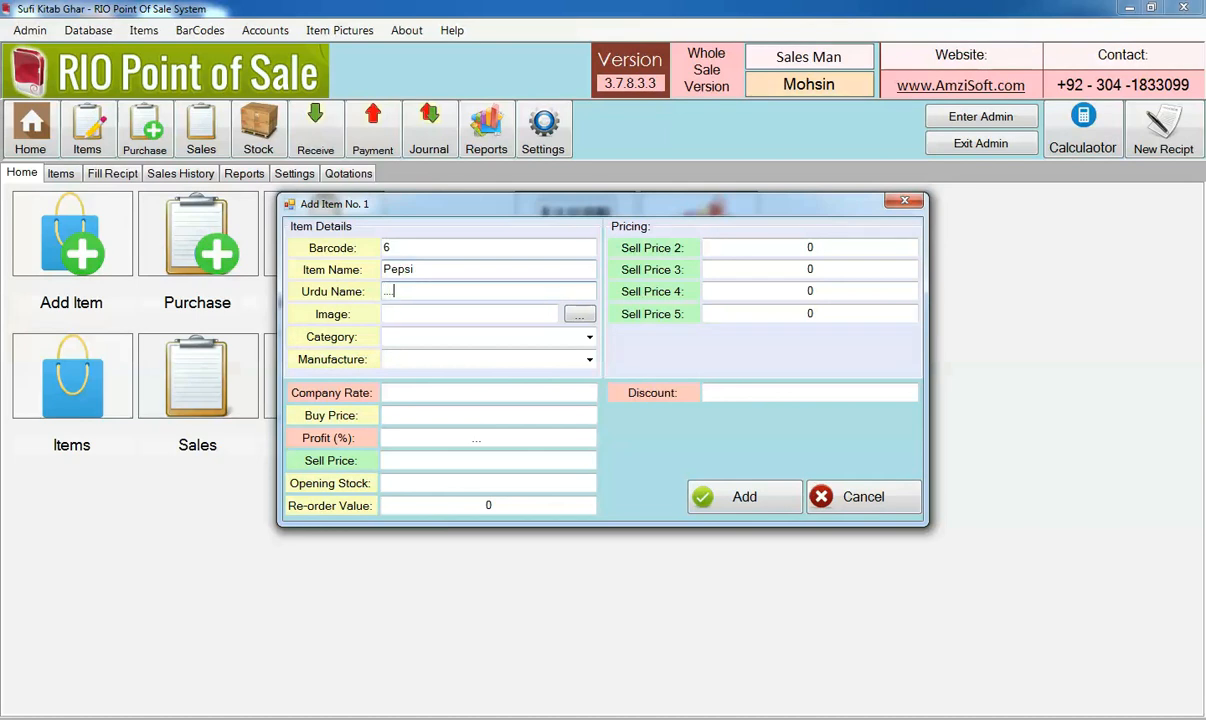
# Set the Pepsi item's category to Drink and its manufacturer to Pepsi
pyautogui.click(521, 314)
pyautogui.click(506, 336)
pyautogui.write('Drink')
pyautogui.press('Tab')
pyautogui.write('PE')
pyautogui.press('BackSpace')
pyautogui.write('epsi')
pyautogui.press('Tab')
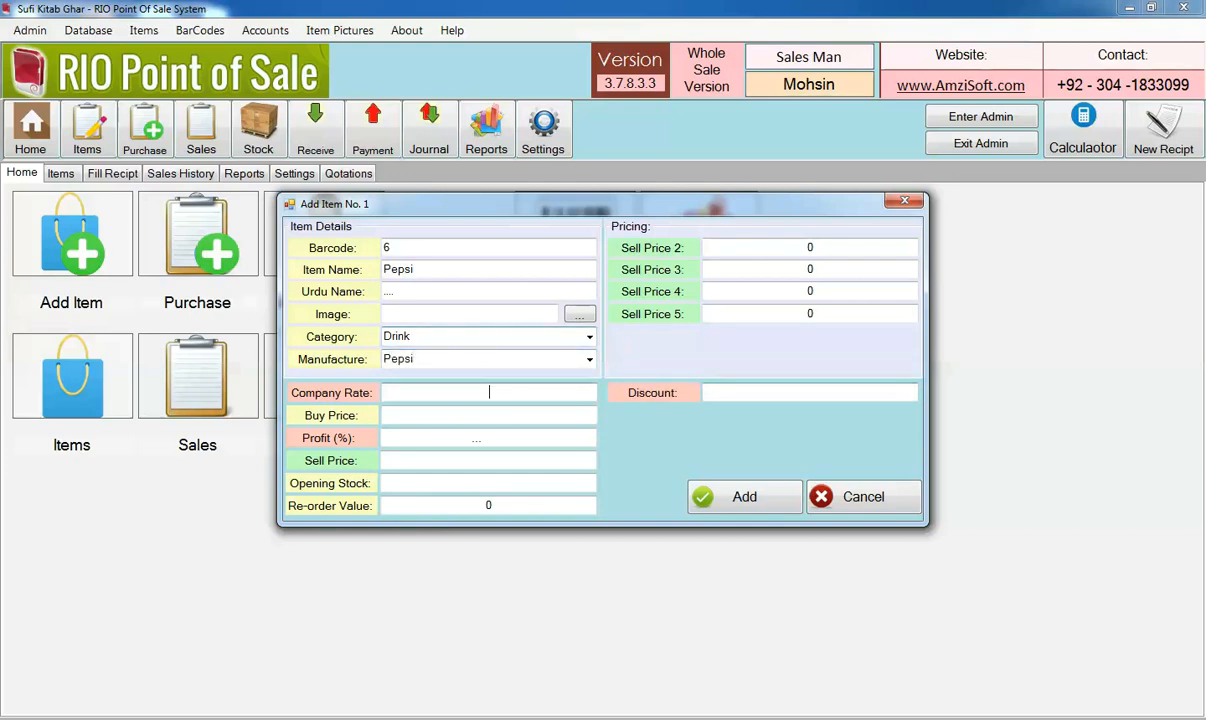
# Set the company rate to 0, buy price to 15, sell price to 20 and opening stock to 100
pyautogui.press('Tab')
pyautogui.write('1')
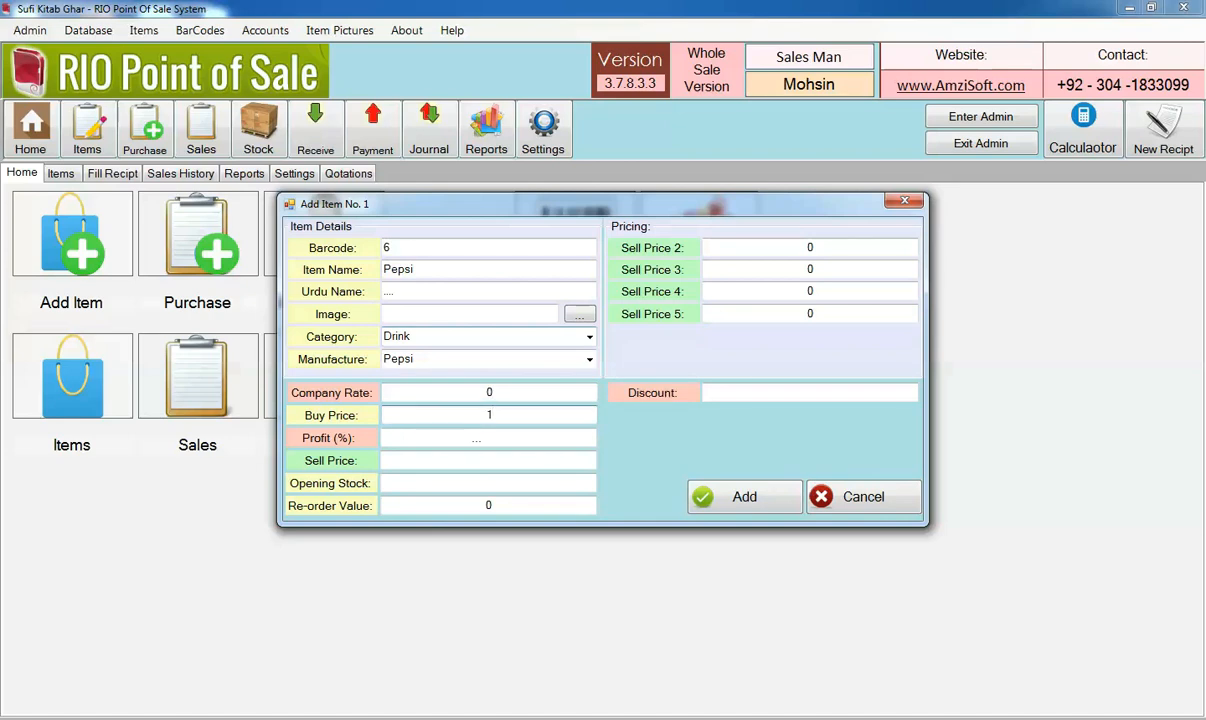
pyautogui.write('5')
pyautogui.click(475, 459)
pyautogui.write('20')
pyautogui.press('Tab')
pyautogui.write('100')
# Set the item's additional sell prices 2 to 5 to 19, 18, 17 and 16
pyautogui.click(815, 247)
pyautogui.press('BackSpace')
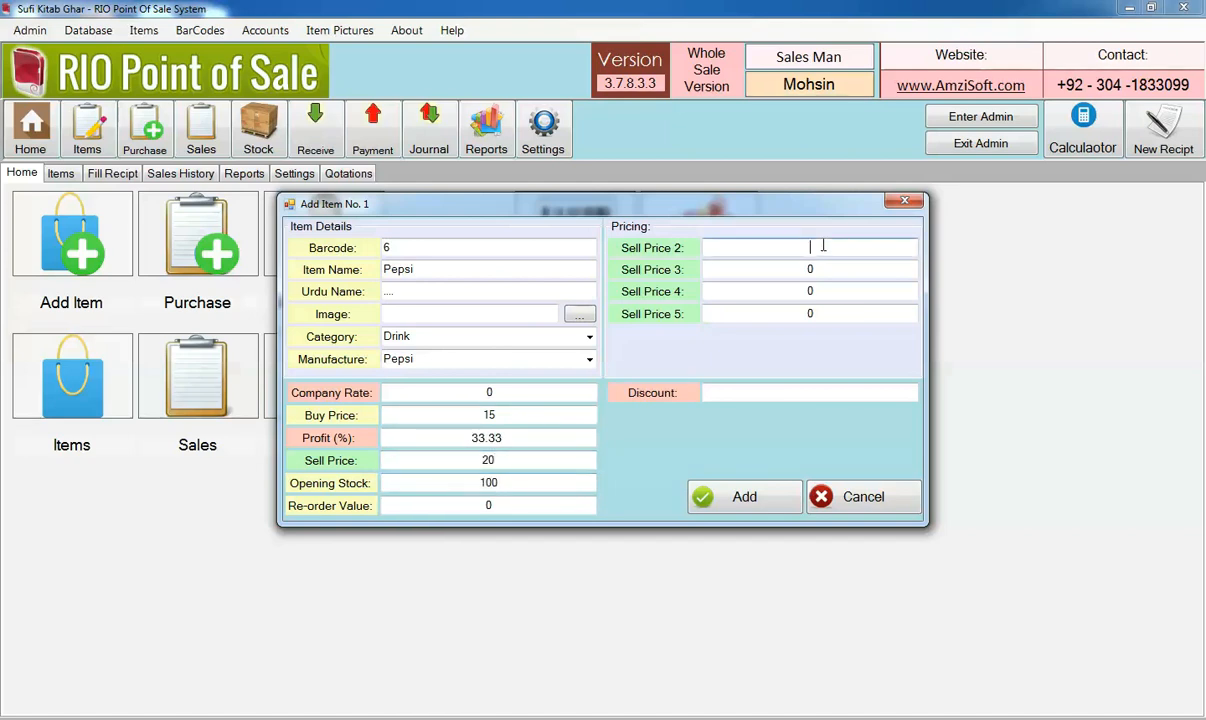
pyautogui.write('19')
pyautogui.click(820, 268)
pyautogui.press('BackSpace')
pyautogui.write('18')
pyautogui.click(818, 290)
pyautogui.press('BackSpace')
pyautogui.write('17')
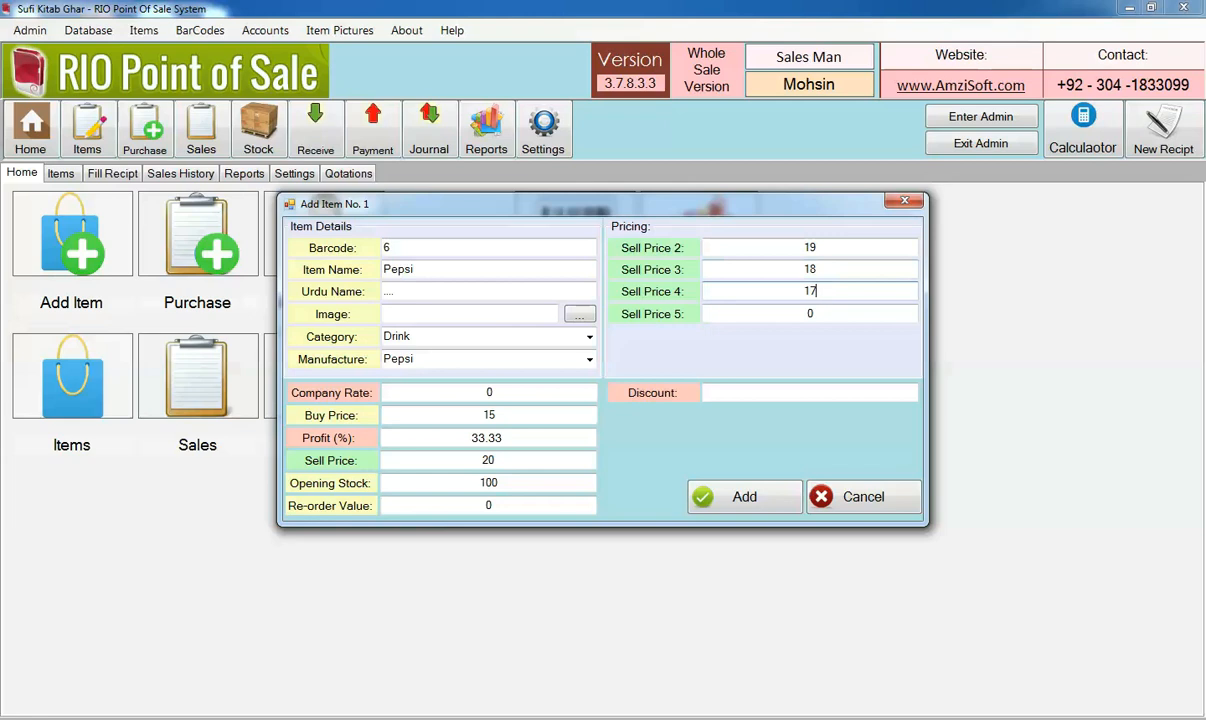
pyautogui.click(826, 313)
pyautogui.press('BackSpace')
pyautogui.write('16')
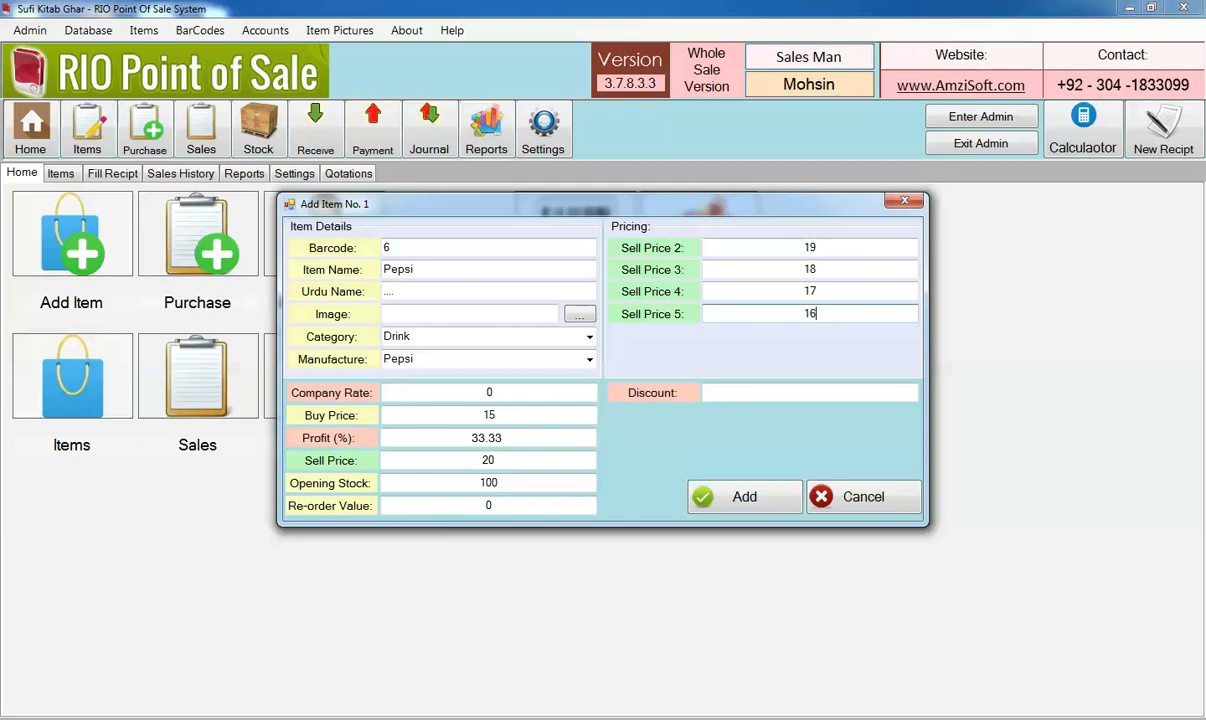
pyautogui.click(576, 459)
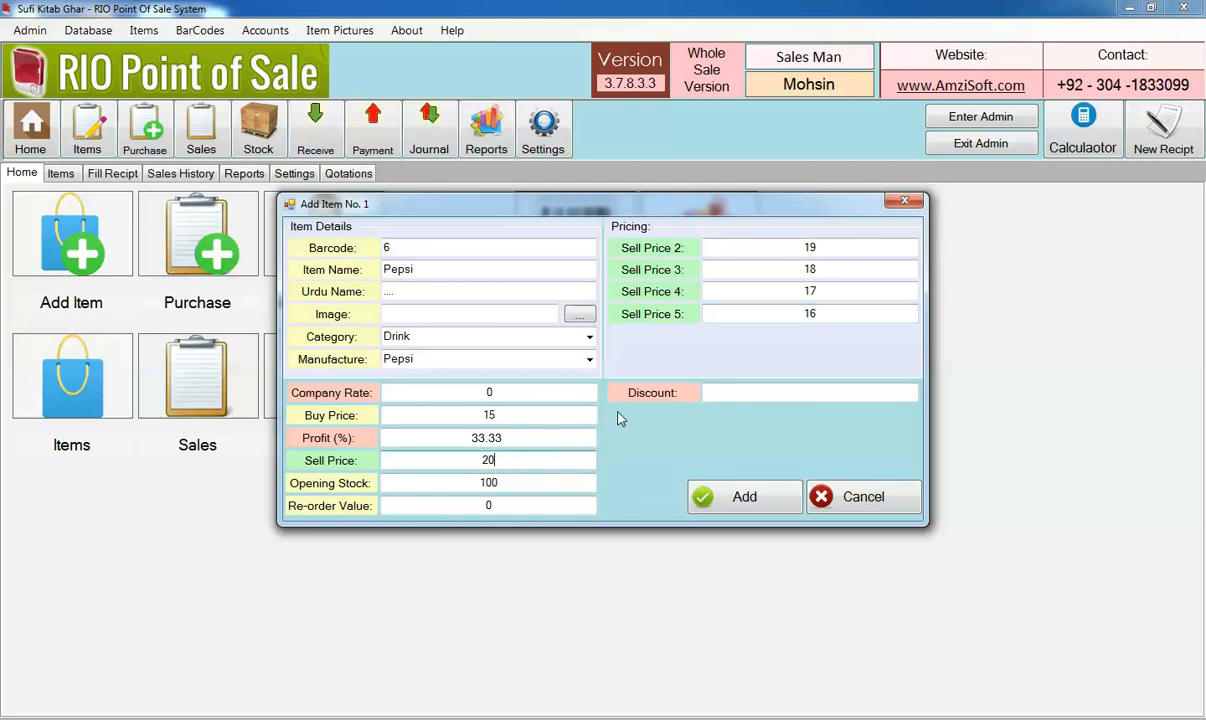
pyautogui.click(838, 248)
pyautogui.click(832, 268)
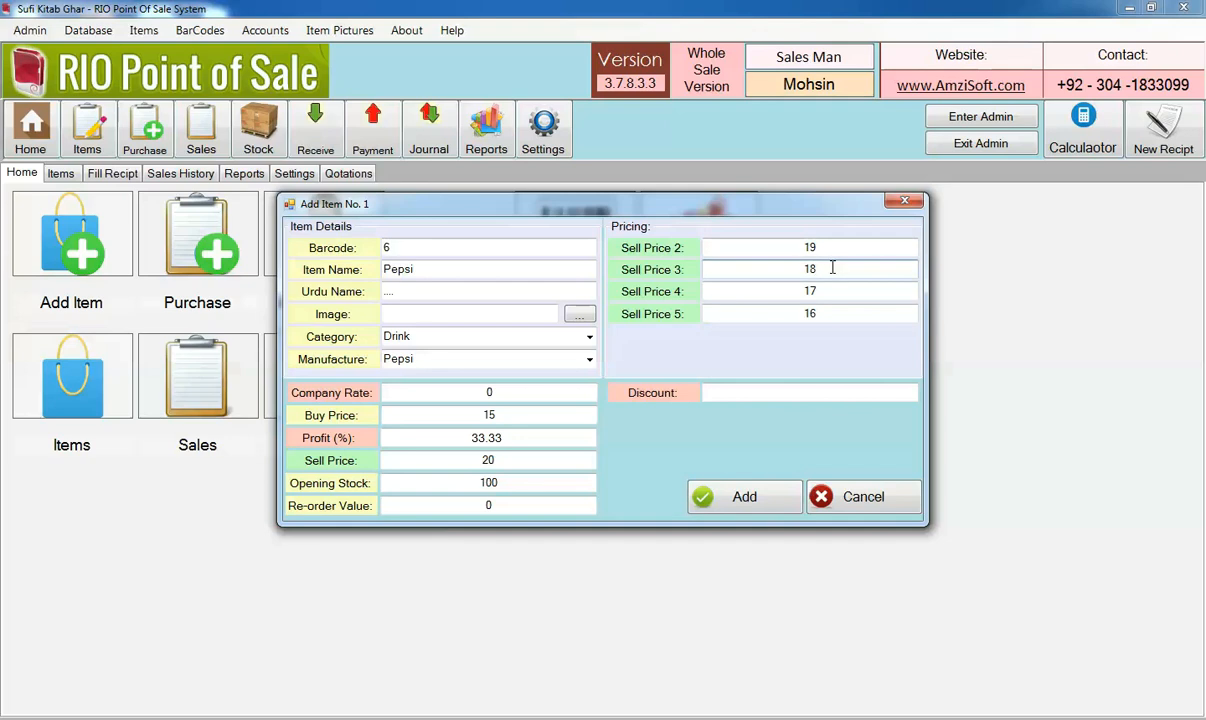
pyautogui.click(829, 311)
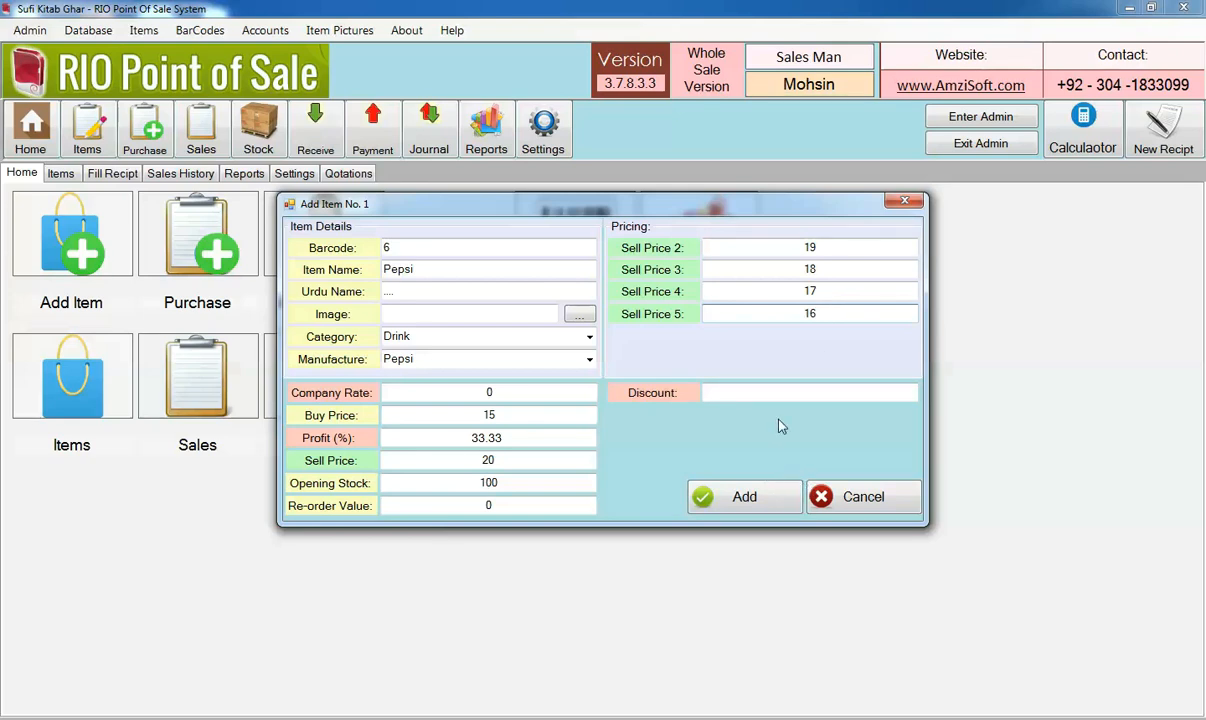
# Set the Pepsi item's default discount to 0 and add the item
pyautogui.click(768, 394)
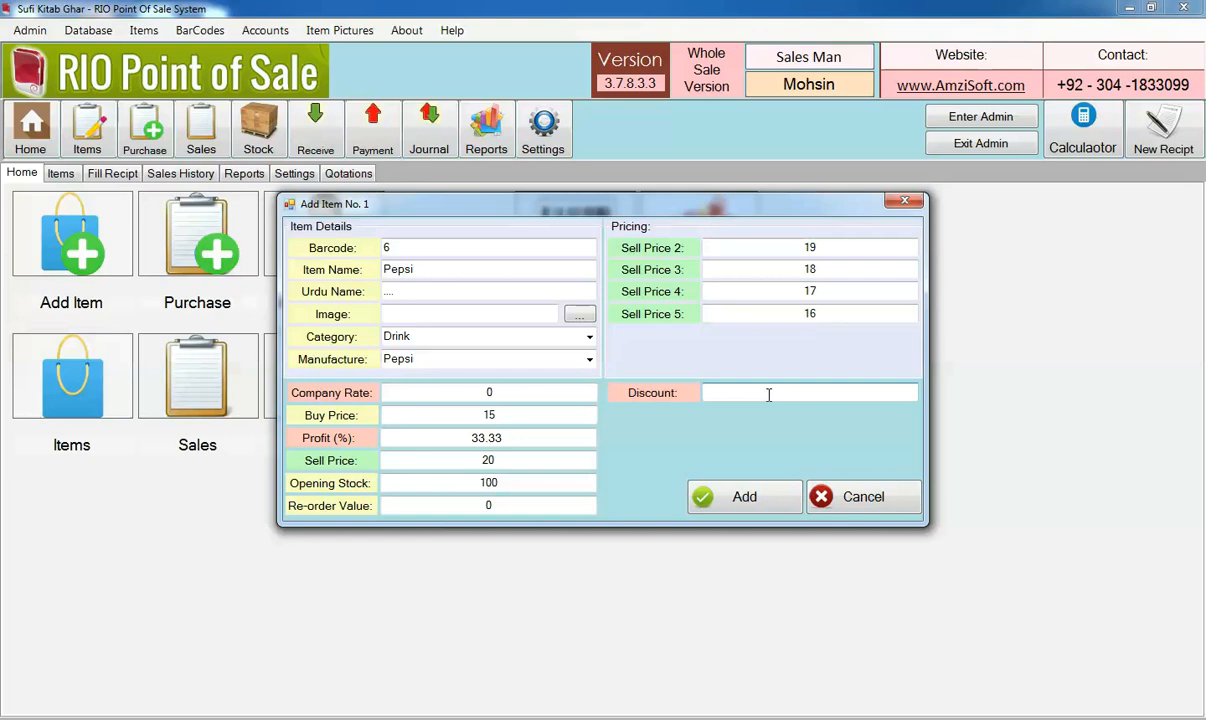
pyautogui.write('5')
pyautogui.press('BackSpace')
pyautogui.write('0')
pyautogui.click(744, 497)
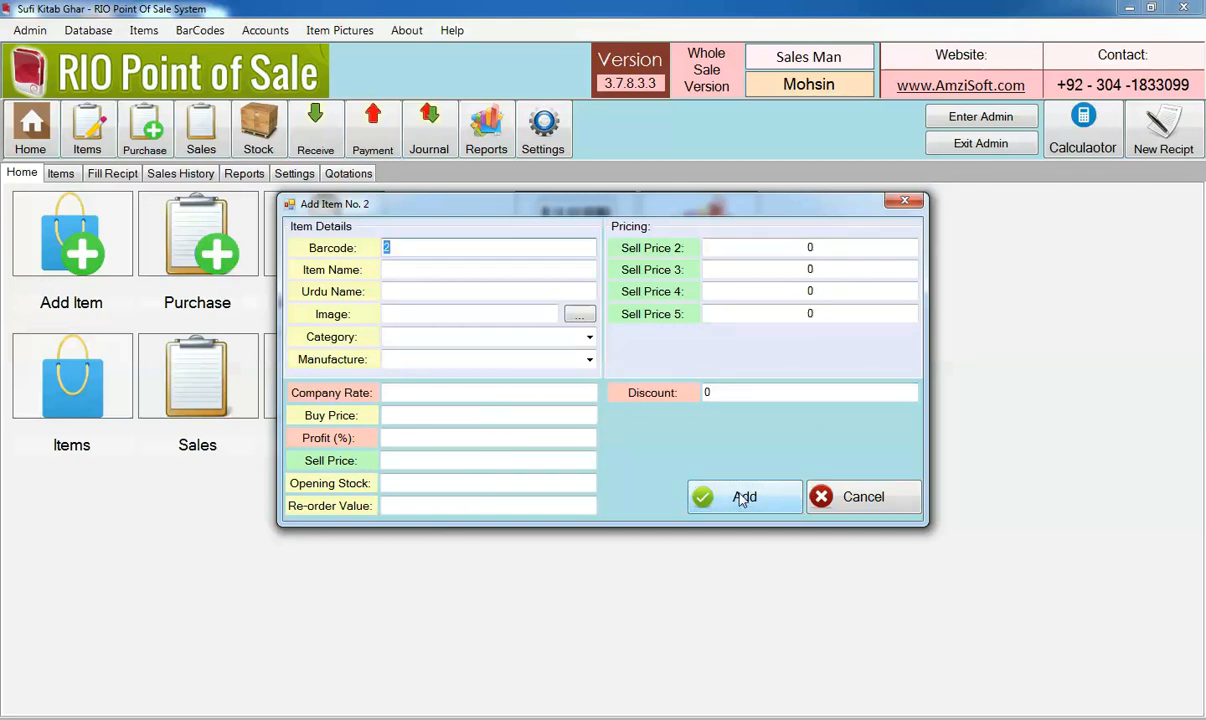
# Close the blank item form and select the Pepsi entry in the items list
pyautogui.click(852, 497)
pyautogui.click(61, 173)
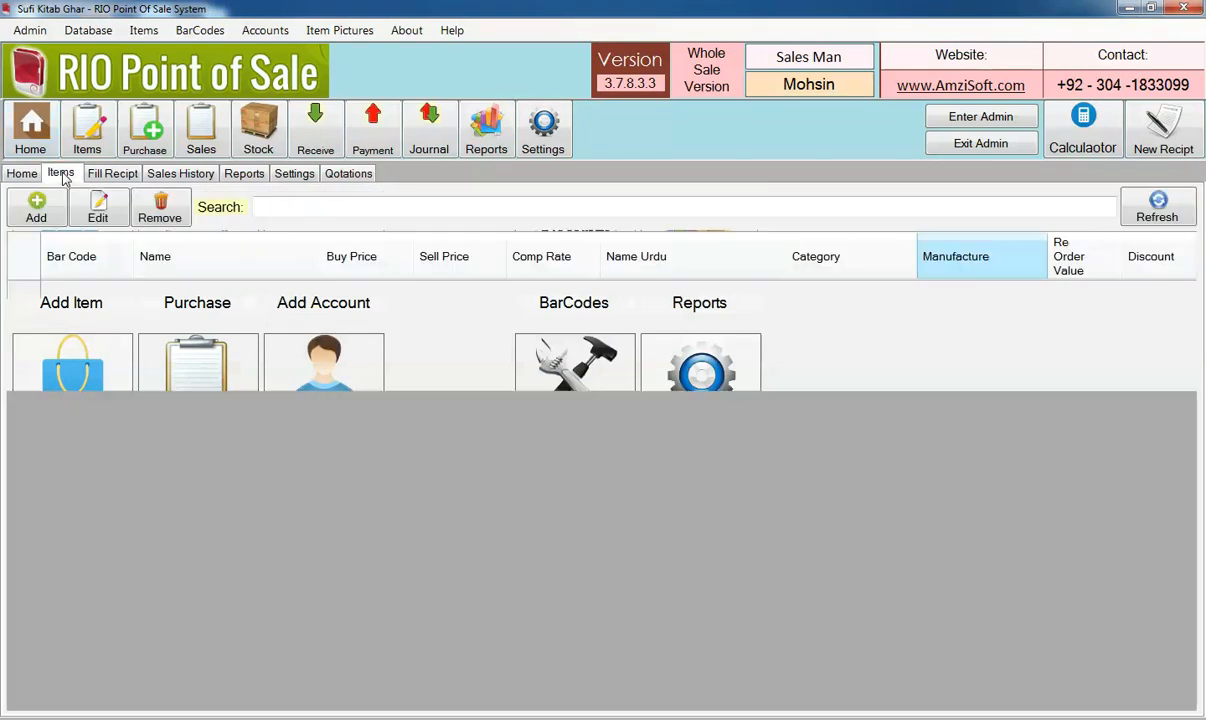
pyautogui.click(178, 384)
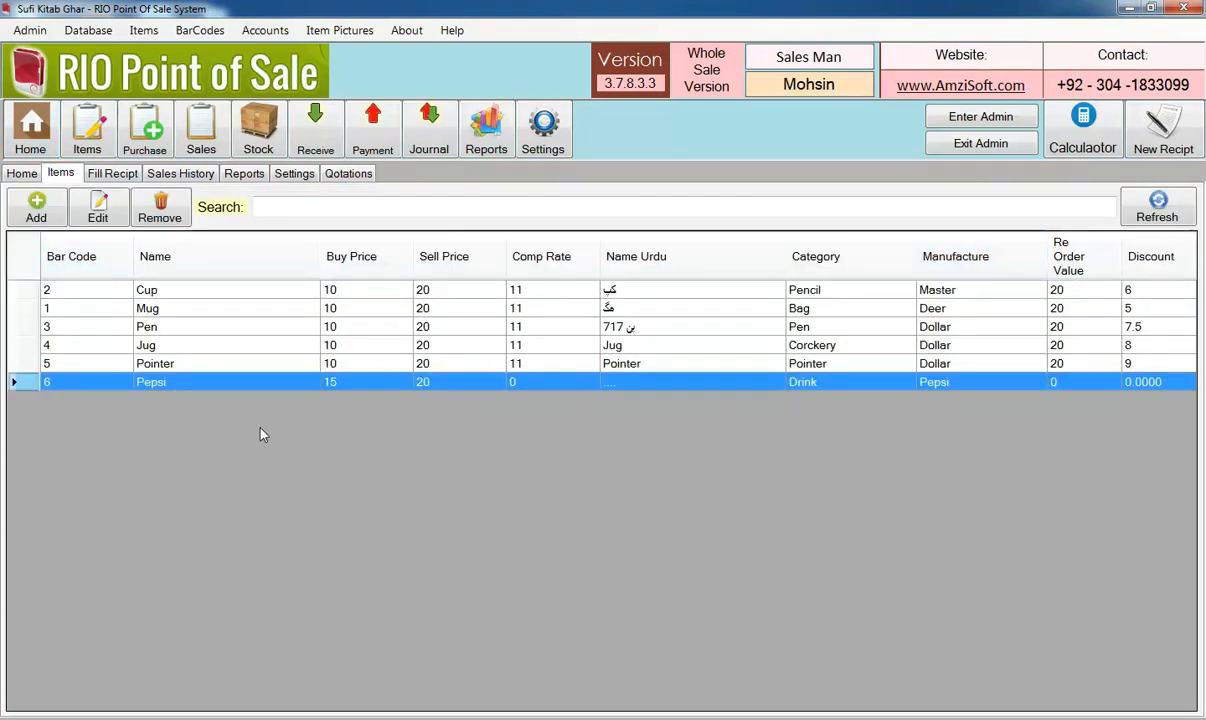
# Open the receipt form and choose COUNTER as the customer
pyautogui.click(113, 174)
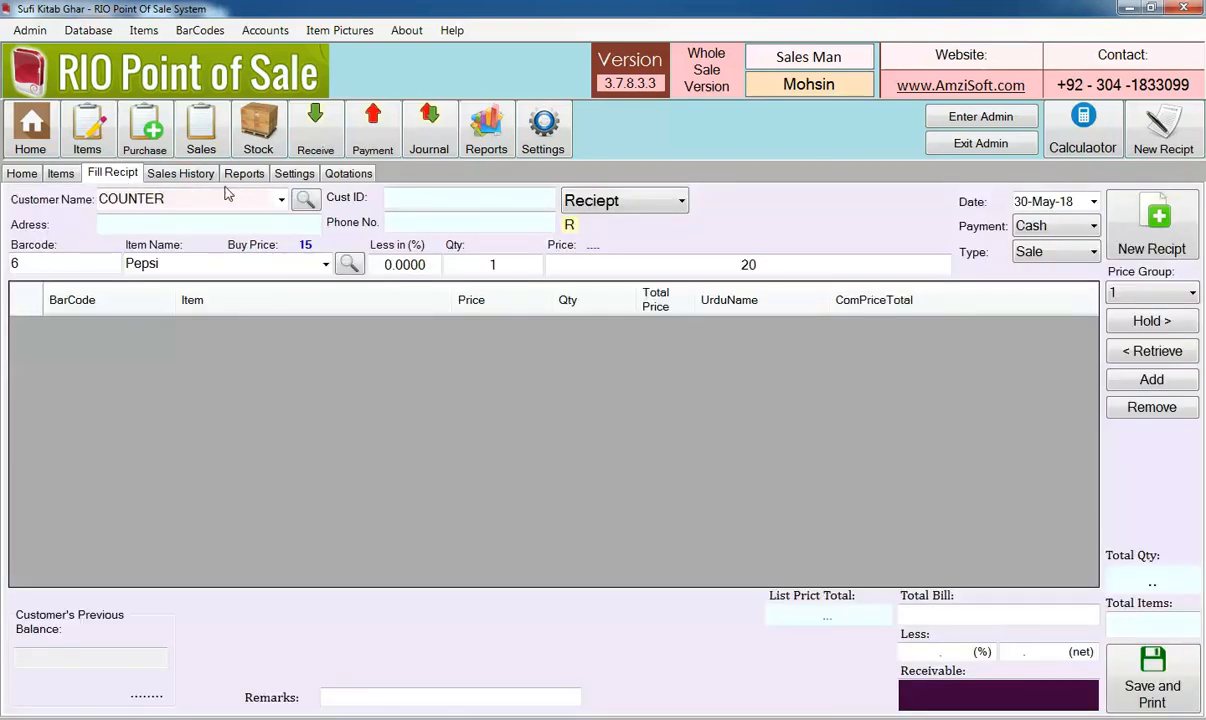
pyautogui.click(281, 201)
pyautogui.click(245, 215)
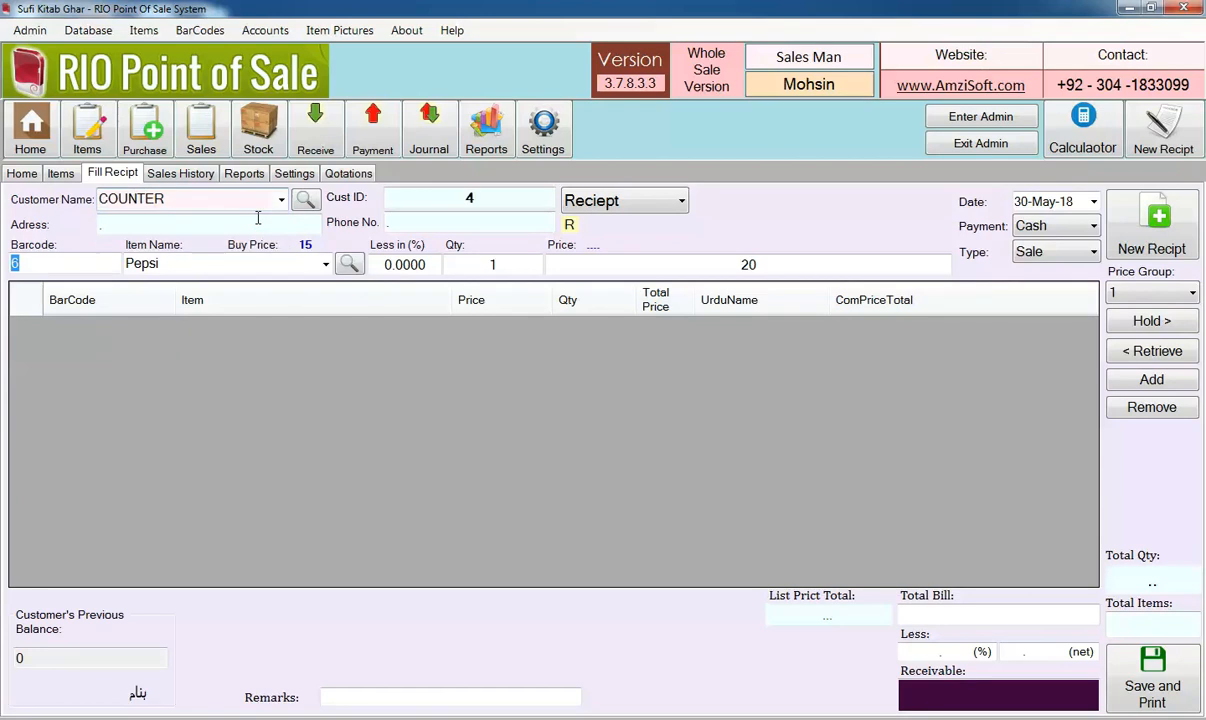
# Select price group 1 on the receipt and check the price for Pepsi
pyautogui.click(1139, 291)
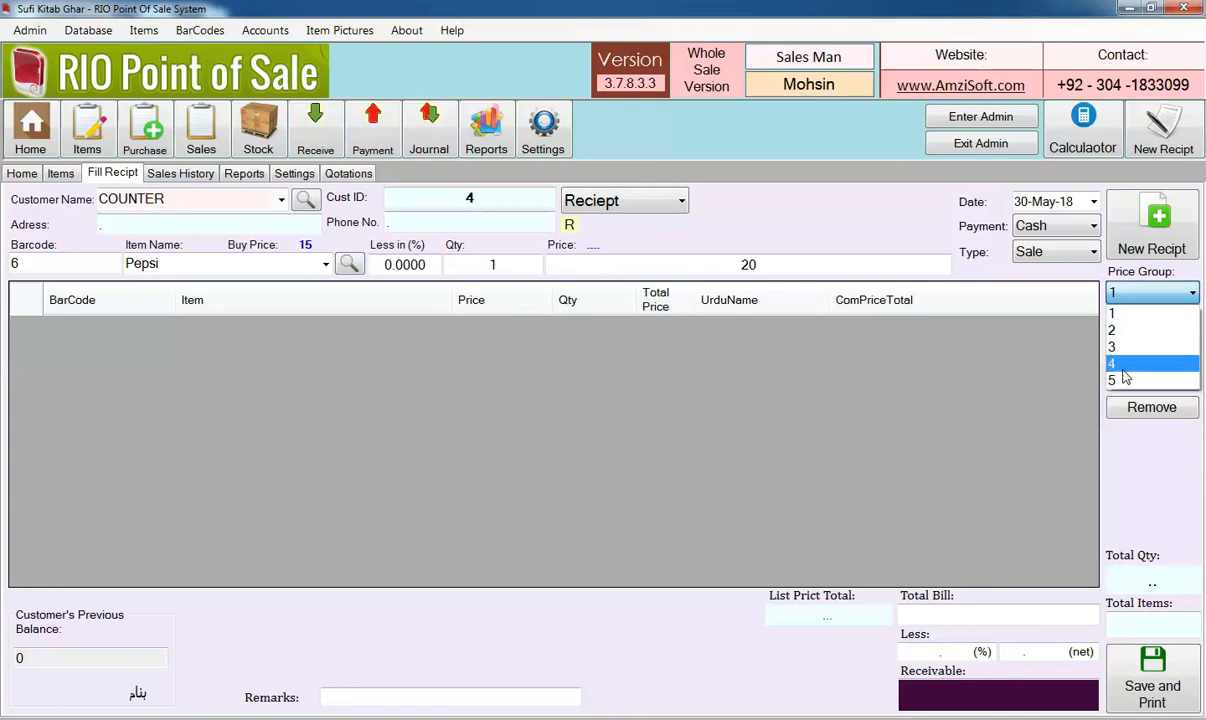
pyautogui.click(1120, 313)
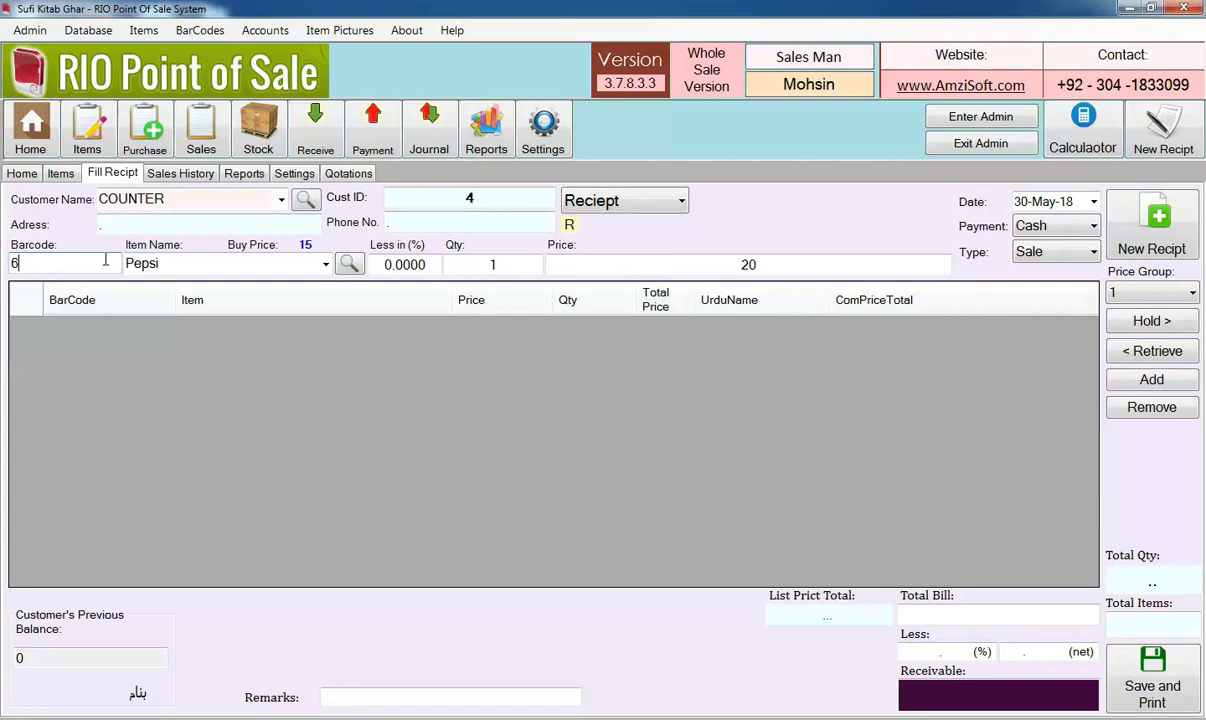
pyautogui.click(705, 264)
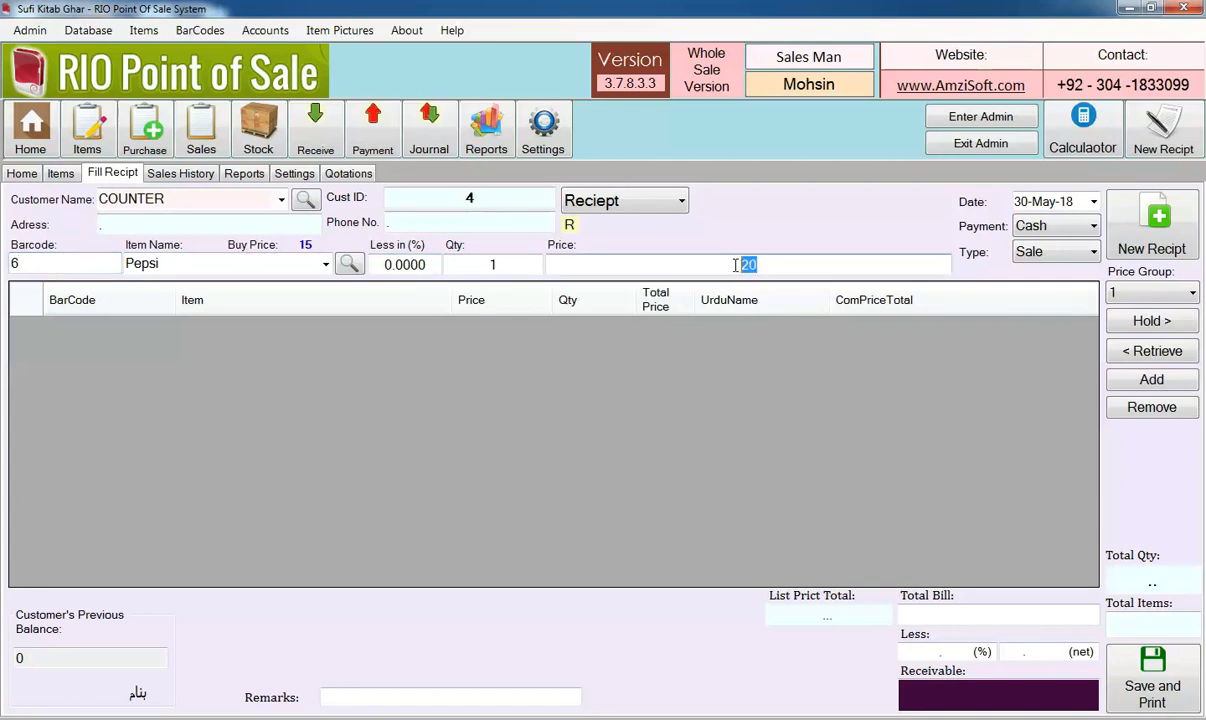
# Switch the receipt to price group 3, re-enter barcode 6 and check the Pepsi price
pyautogui.click(1116, 292)
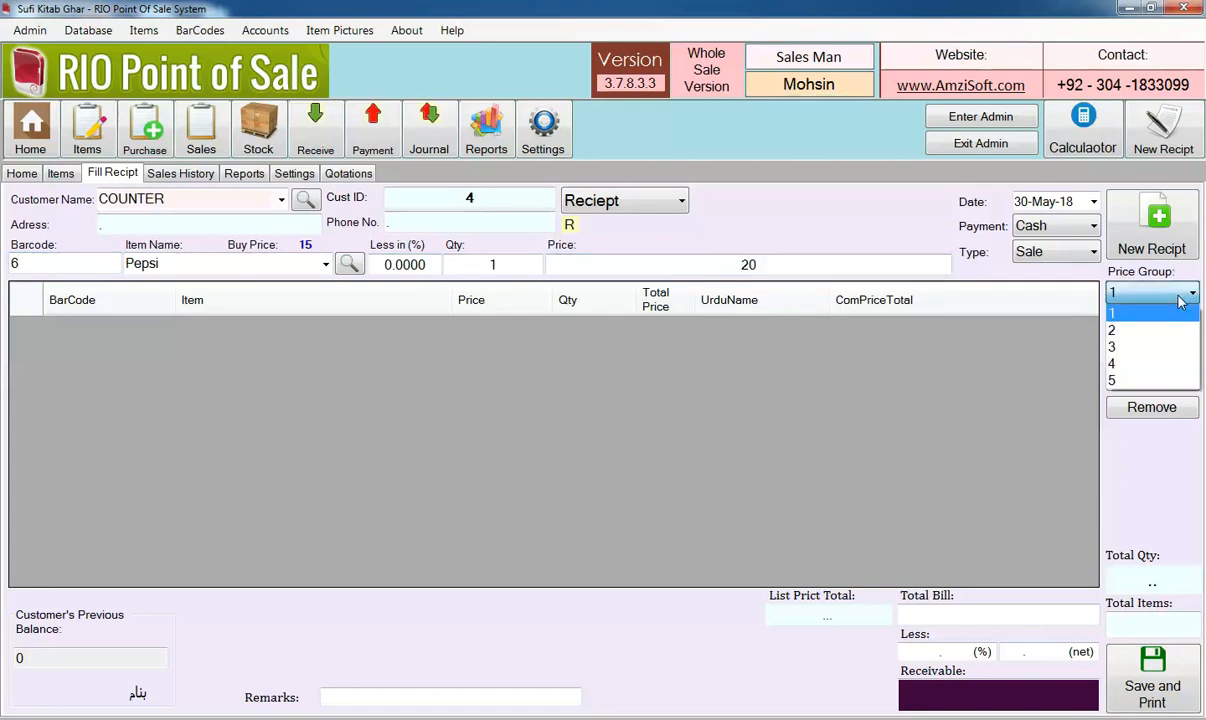
pyautogui.click(1146, 350)
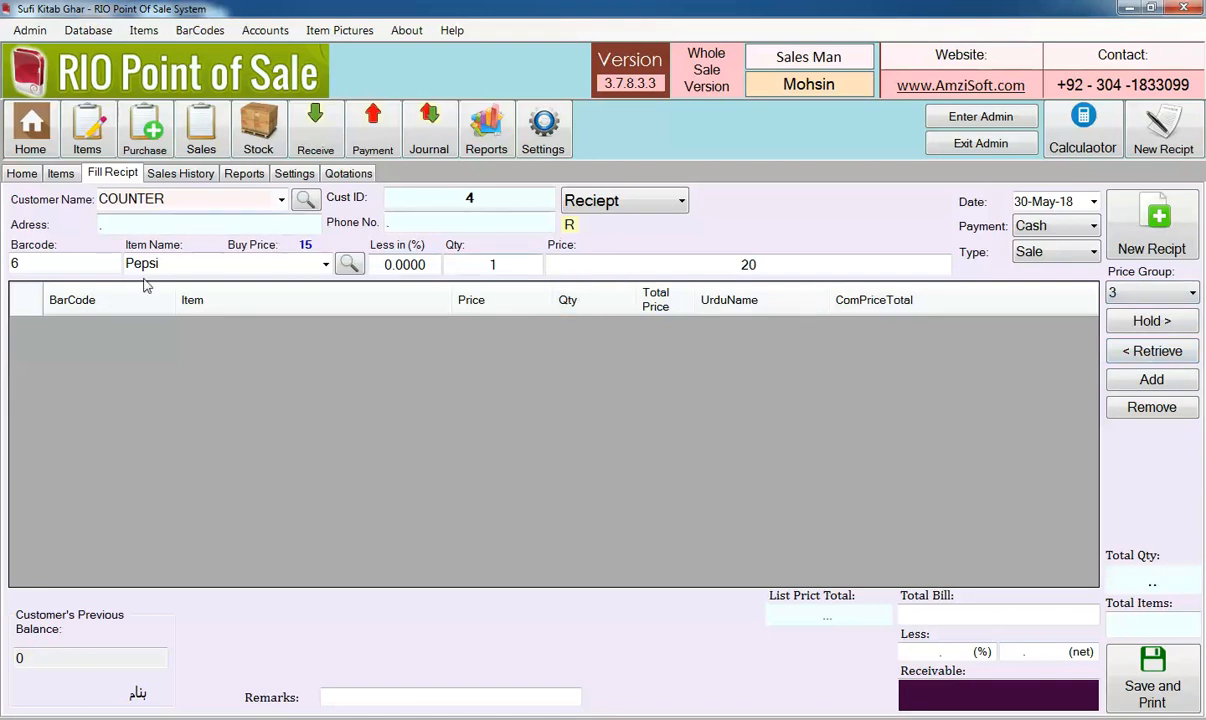
pyautogui.press('BackSpace')
pyautogui.write('6')
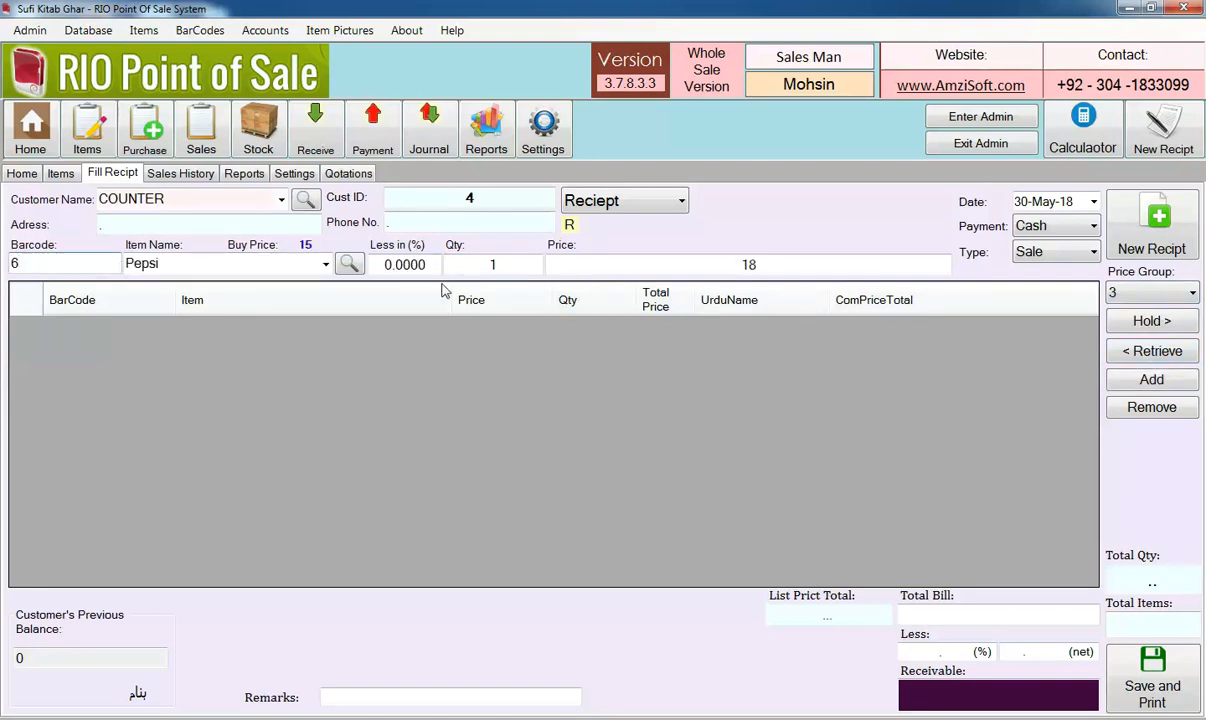
pyautogui.click(712, 261)
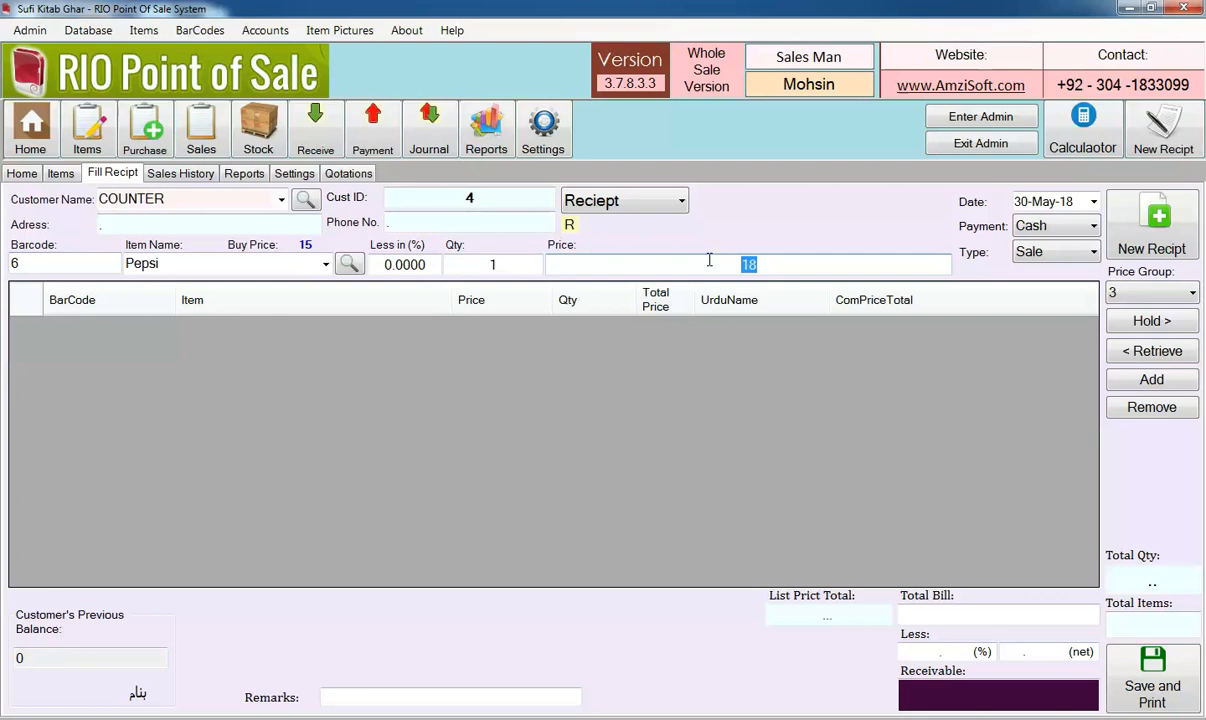
# Switch the receipt to price group 5, re-enter barcode 6 and check the Pepsi price
pyautogui.click(1165, 290)
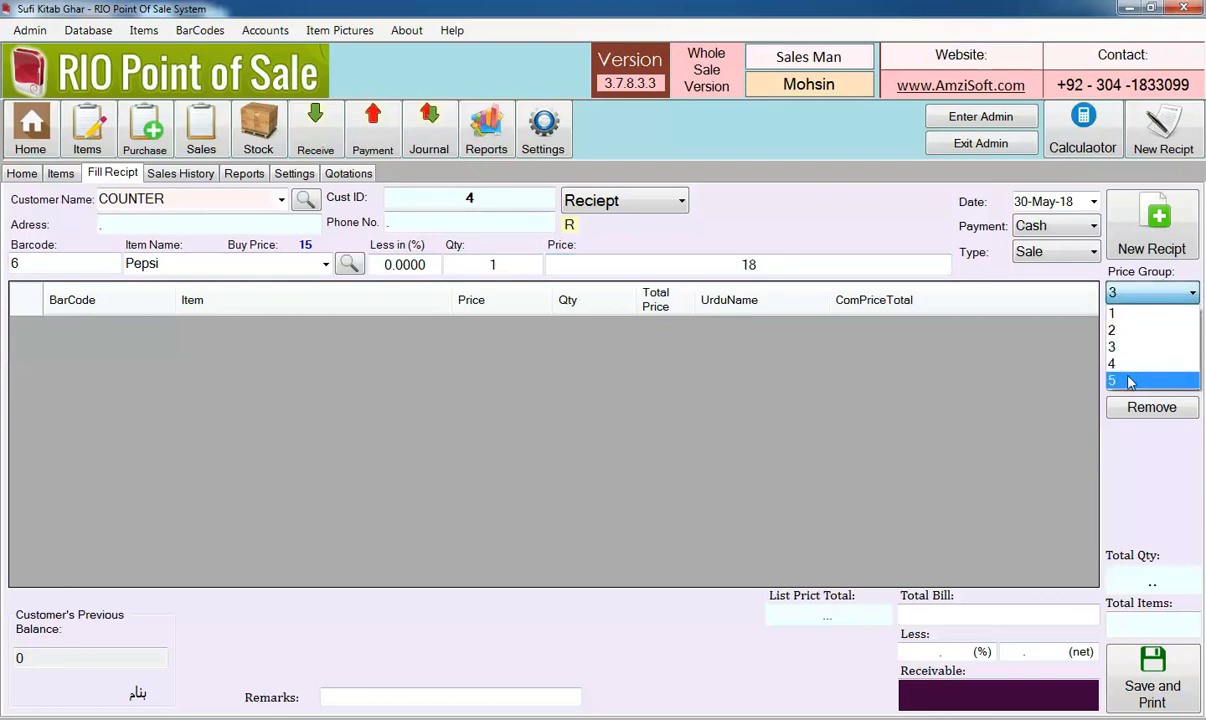
pyautogui.click(1130, 381)
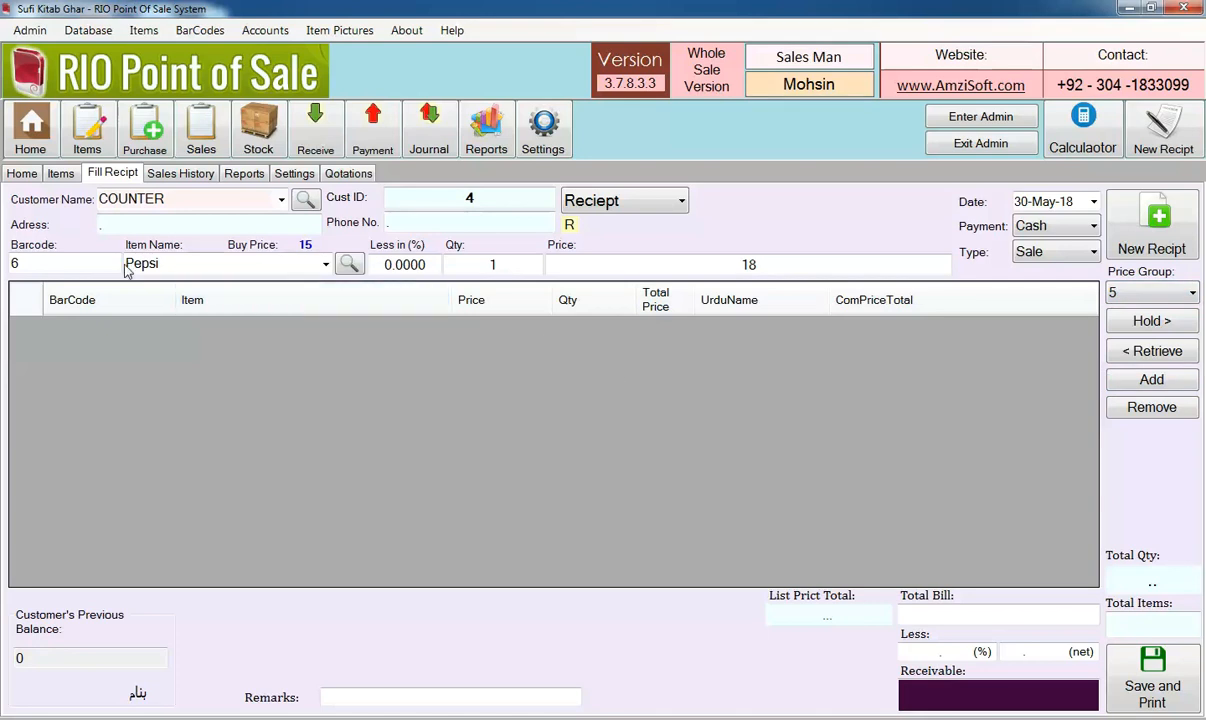
pyautogui.click(88, 262)
pyautogui.press('BackSpace')
pyautogui.write('6')
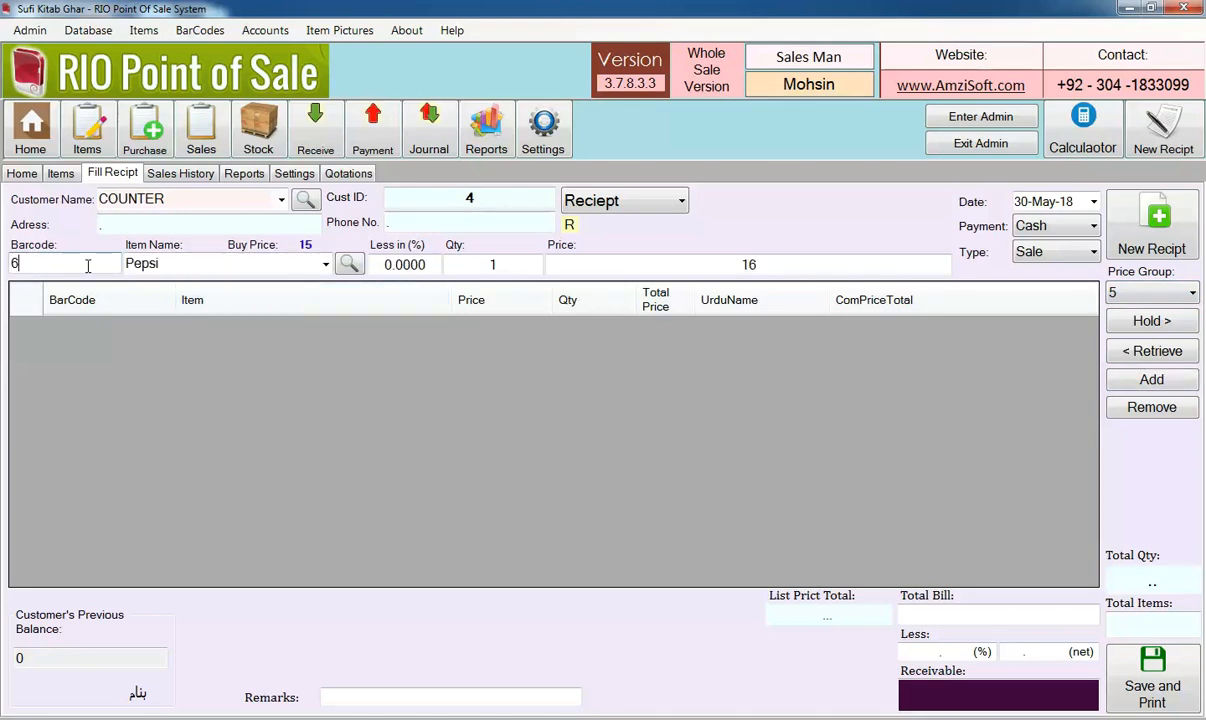
pyautogui.moveTo(765, 265); pyautogui.dragTo(736, 264)
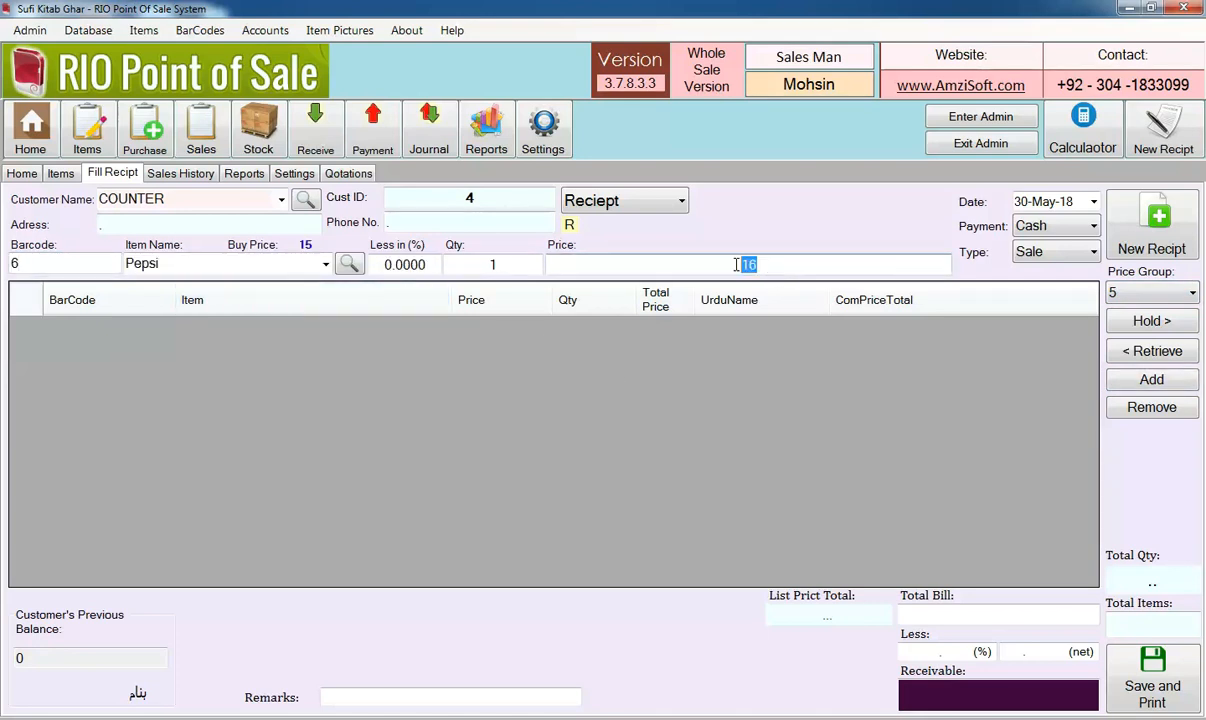
pyautogui.click(1160, 295)
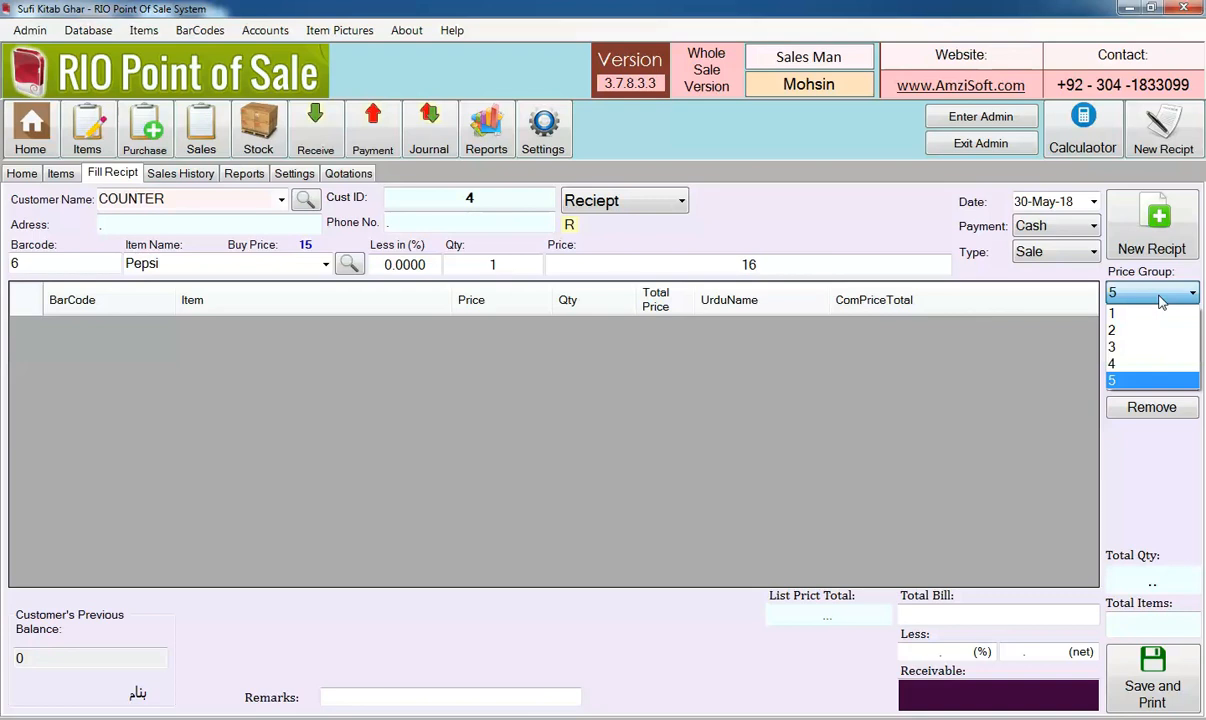
pyautogui.click(1156, 433)
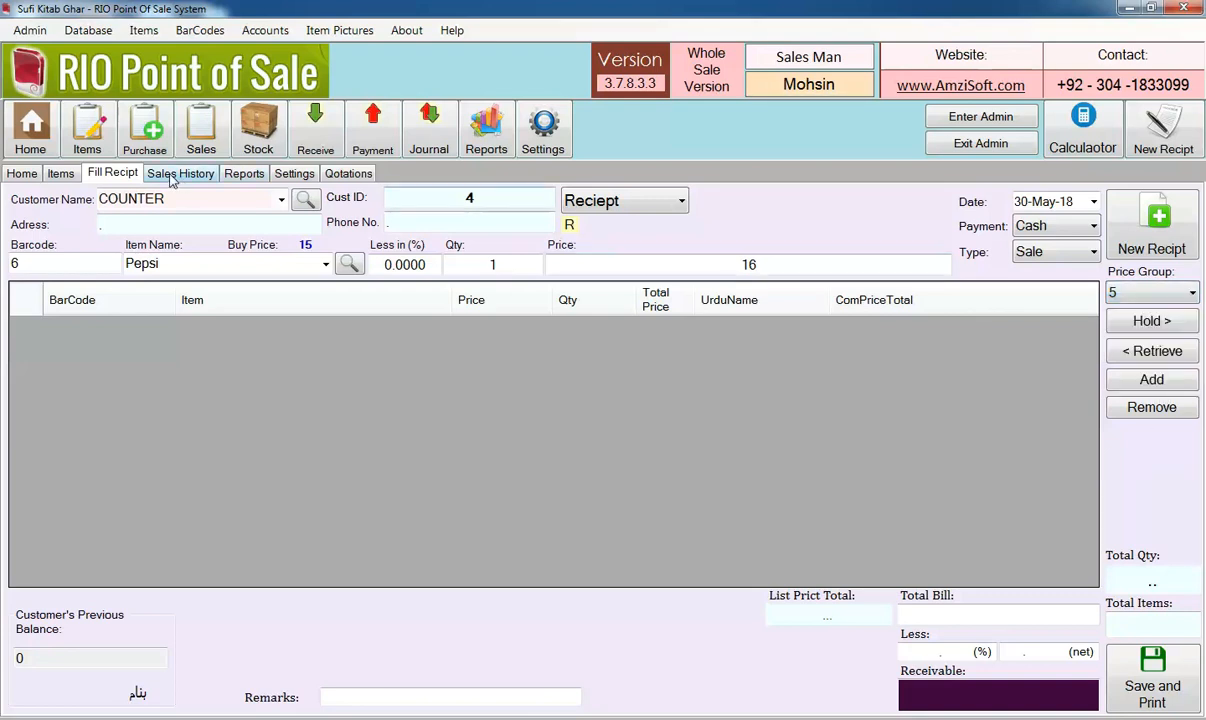
# Start a new item from the items list with barcode 7, the name Mobile and placeholder dots as Urdu name
pyautogui.click(52, 172)
pyautogui.click(45, 201)
pyautogui.write('7')
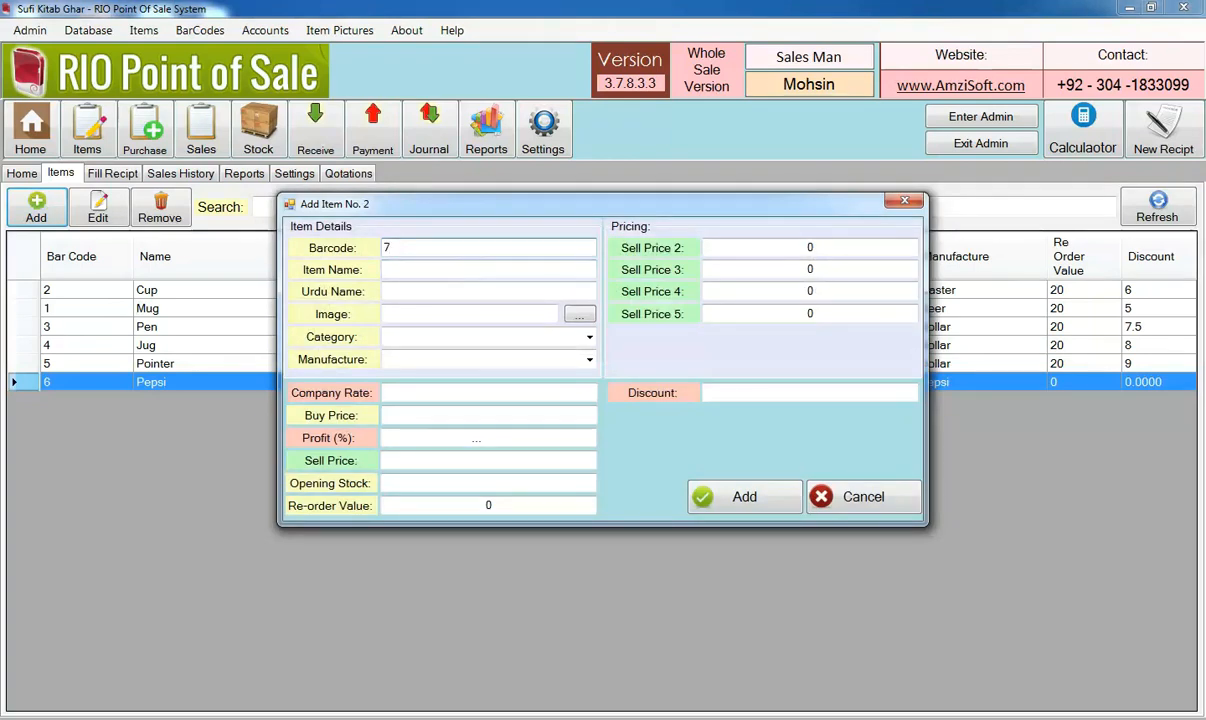
pyautogui.click(453, 269)
pyautogui.write('Mobile')
pyautogui.press('Tab')
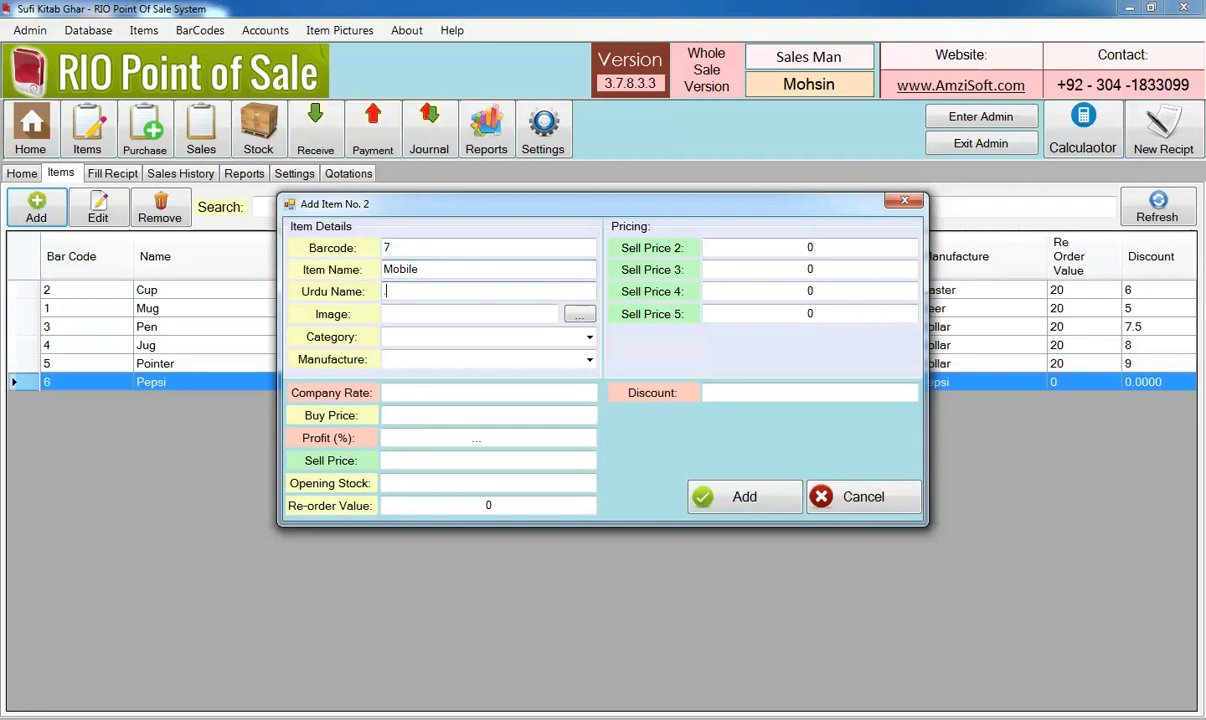
# Set the Mobile item's category and manufacturer to ABC and its company rate to 0
pyautogui.click(436, 338)
pyautogui.write('ABC')
pyautogui.press('Tab')
pyautogui.write('ABC')
pyautogui.press('Tab')
pyautogui.write('0')
pyautogui.press('Tab')
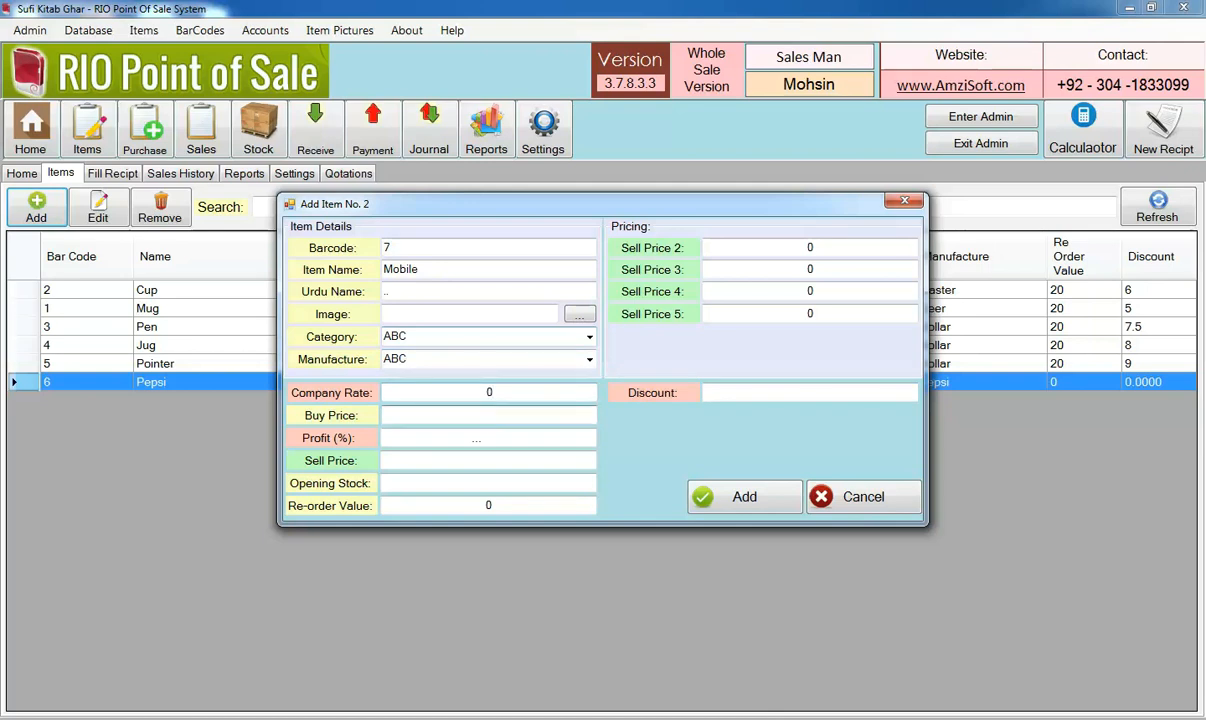
# Set the Mobile item's buy price to 1000, its sell price to 2000 and its discount to 5
pyautogui.write('1000')
pyautogui.press('Tab')
pyautogui.press('Tab')
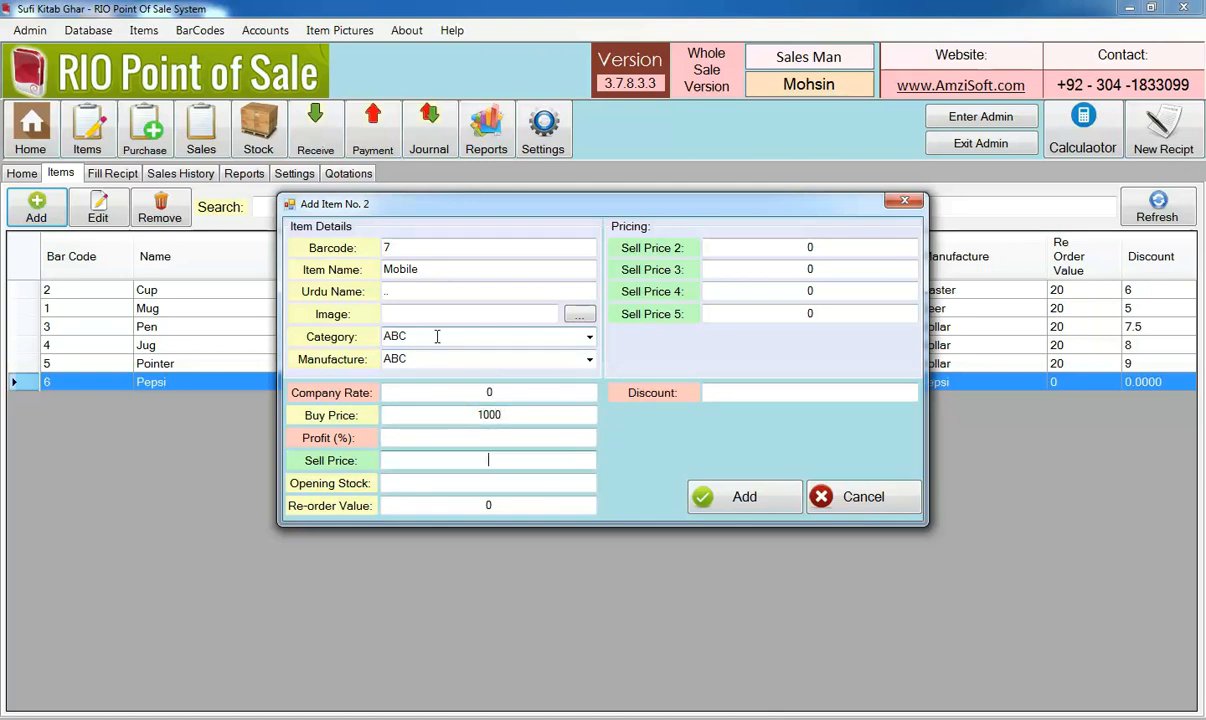
pyautogui.write('2000')
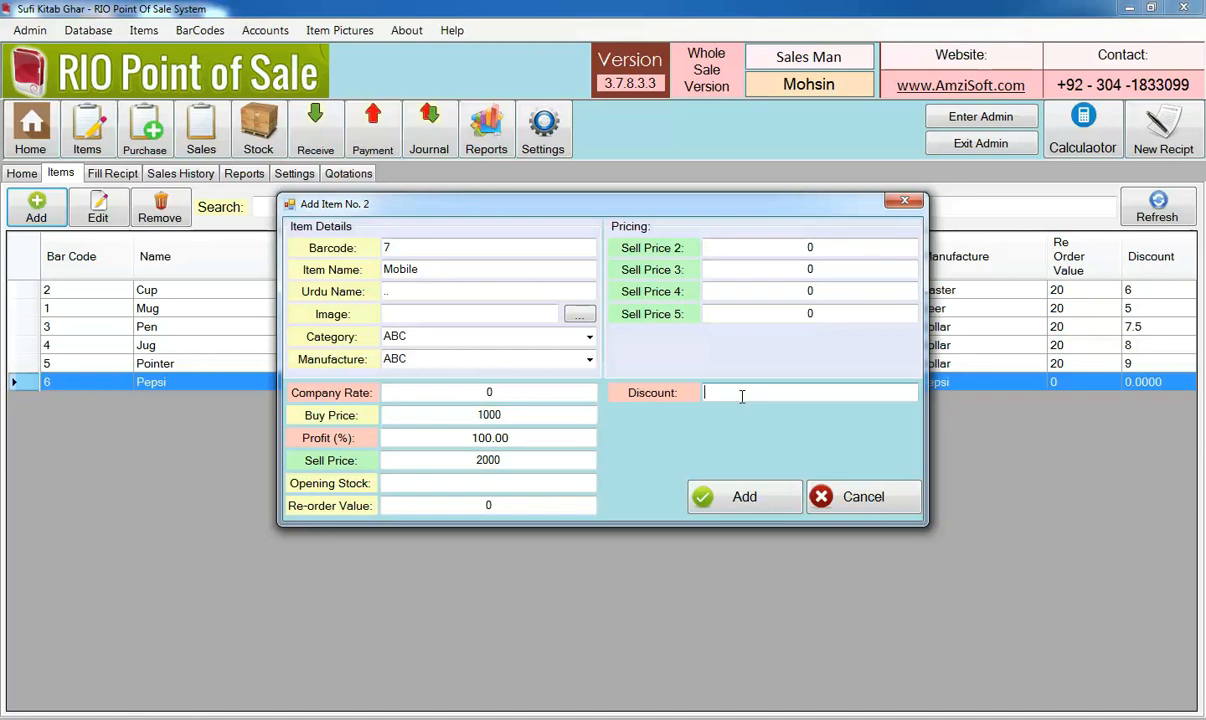
pyautogui.click(741, 396)
pyautogui.write('5')
# Enter an opening stock of 1 for the Mobile item, add it to the items list and select its row
pyautogui.click(703, 488)
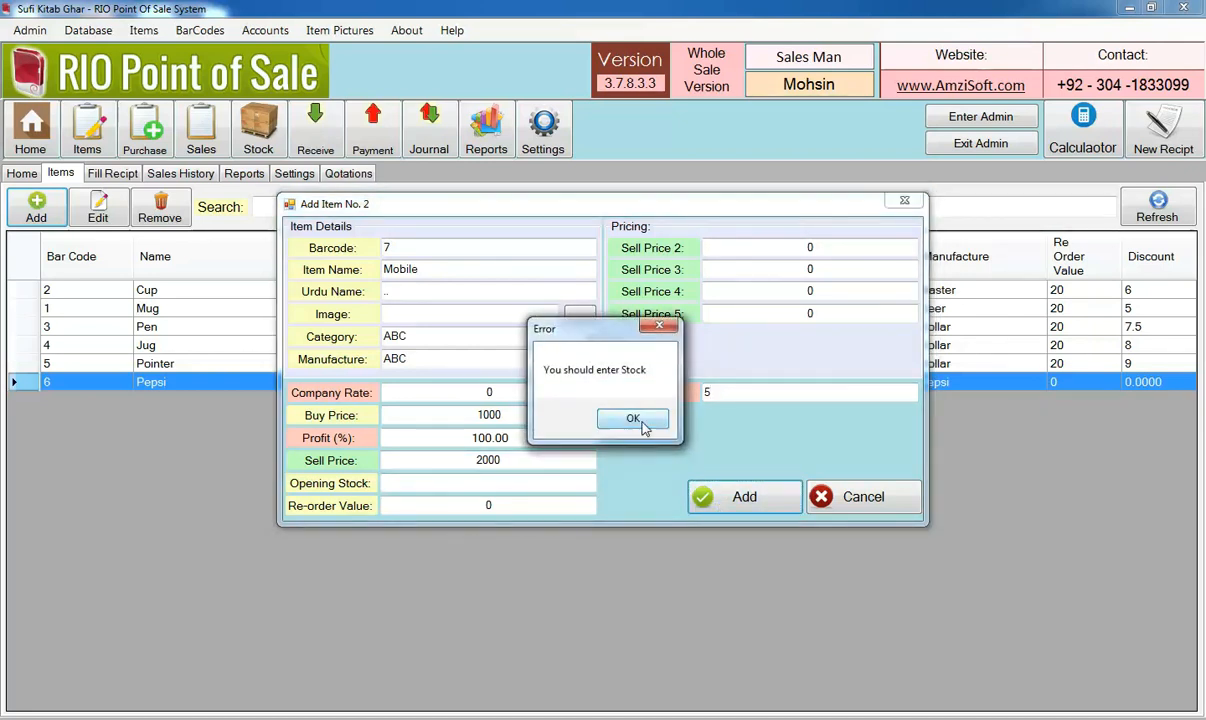
pyautogui.click(645, 421)
pyautogui.write('100')
pyautogui.click(705, 497)
pyautogui.click(858, 498)
pyautogui.click(357, 402)
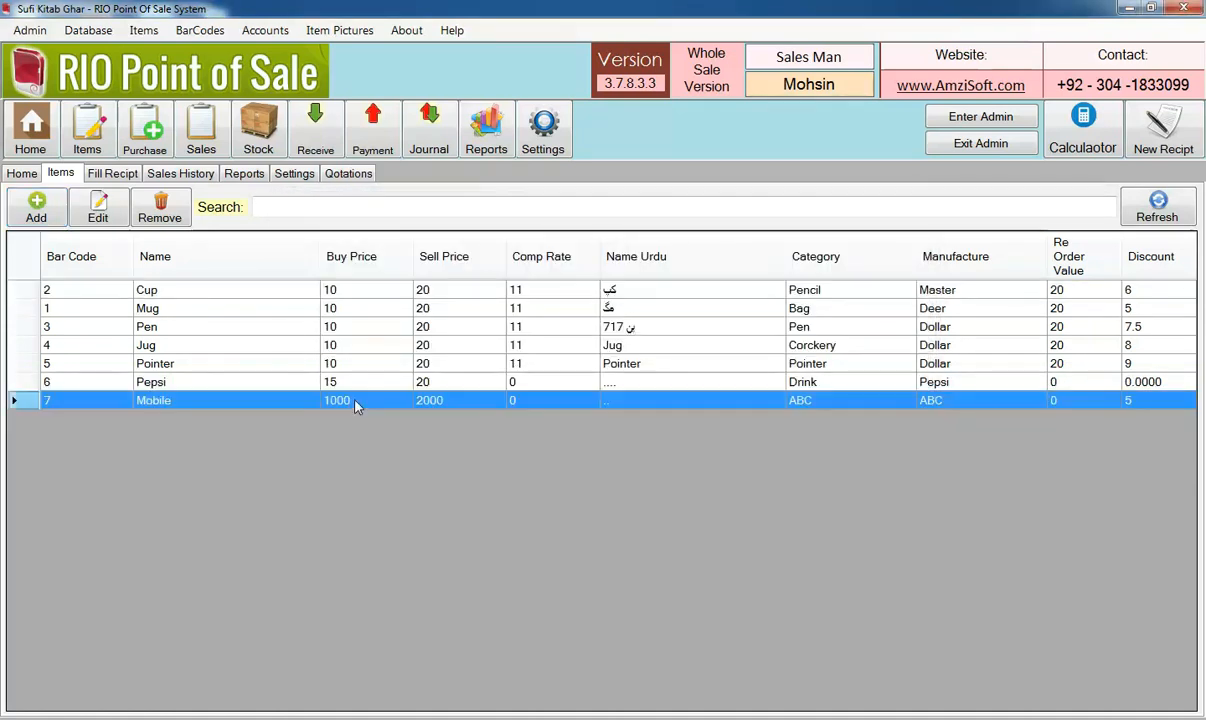
# Start a new receipt and enter barcode 7 for the Mobile item
pyautogui.click(158, 174)
pyautogui.click(106, 174)
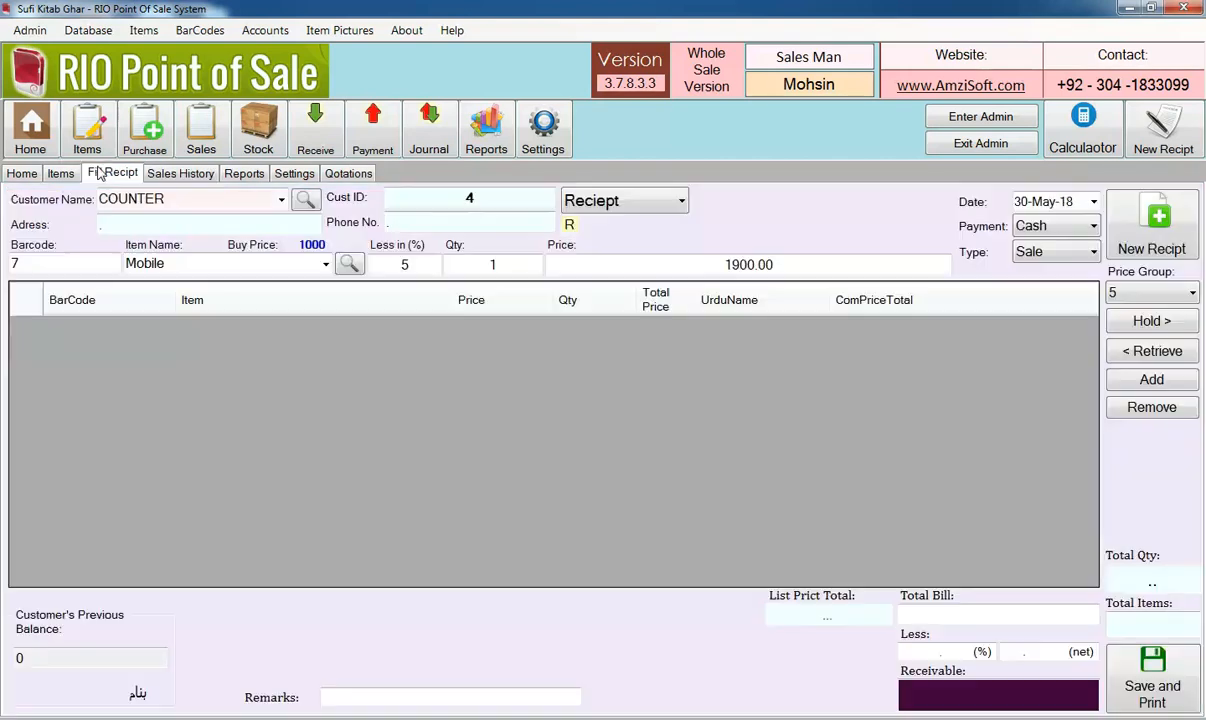
pyautogui.click(1127, 238)
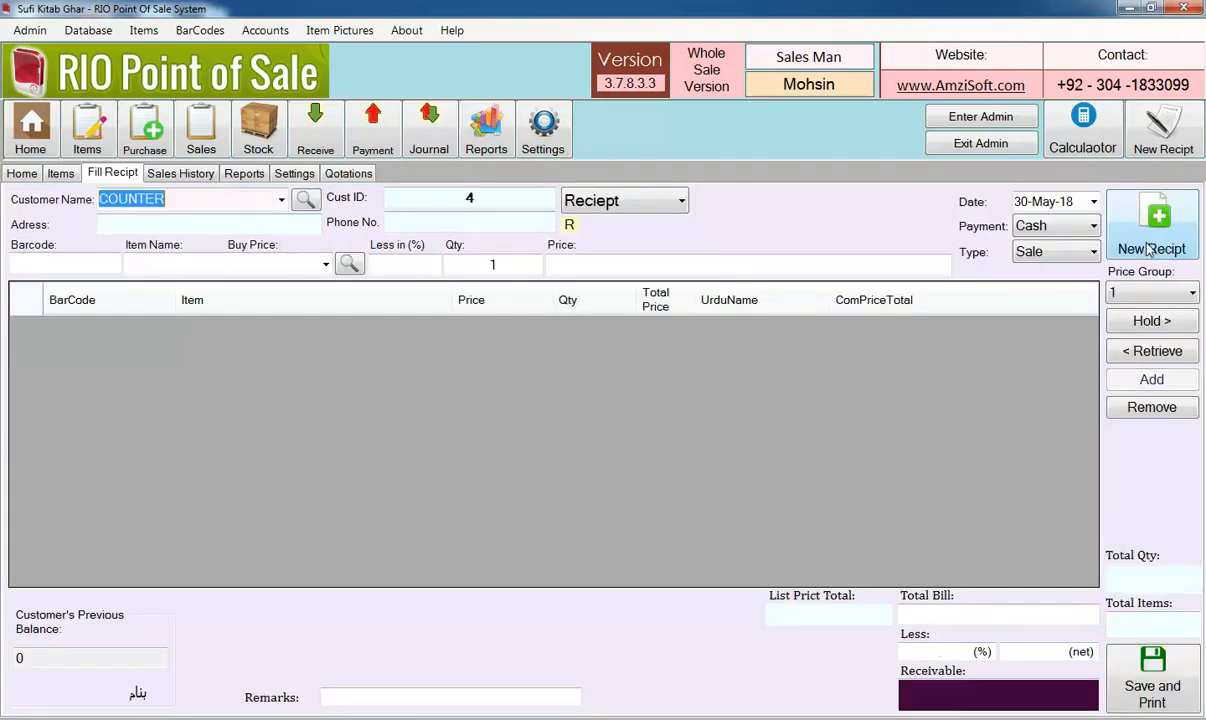
pyautogui.click(114, 264)
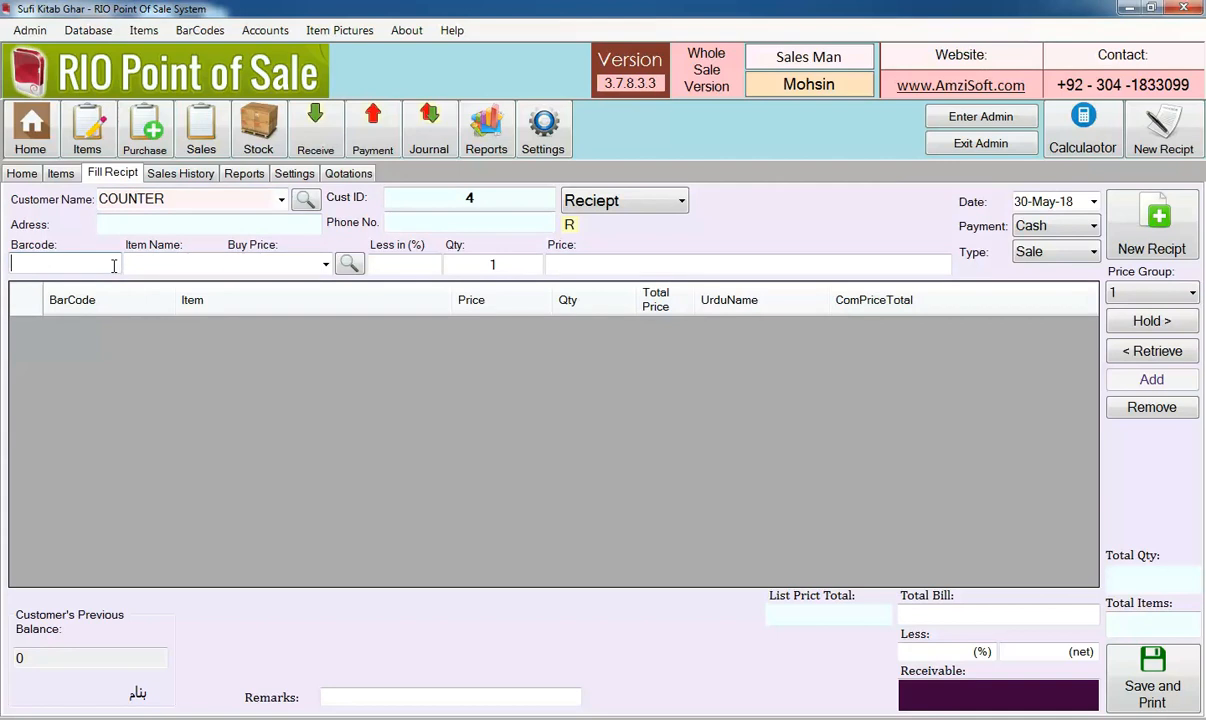
pyautogui.write('7')
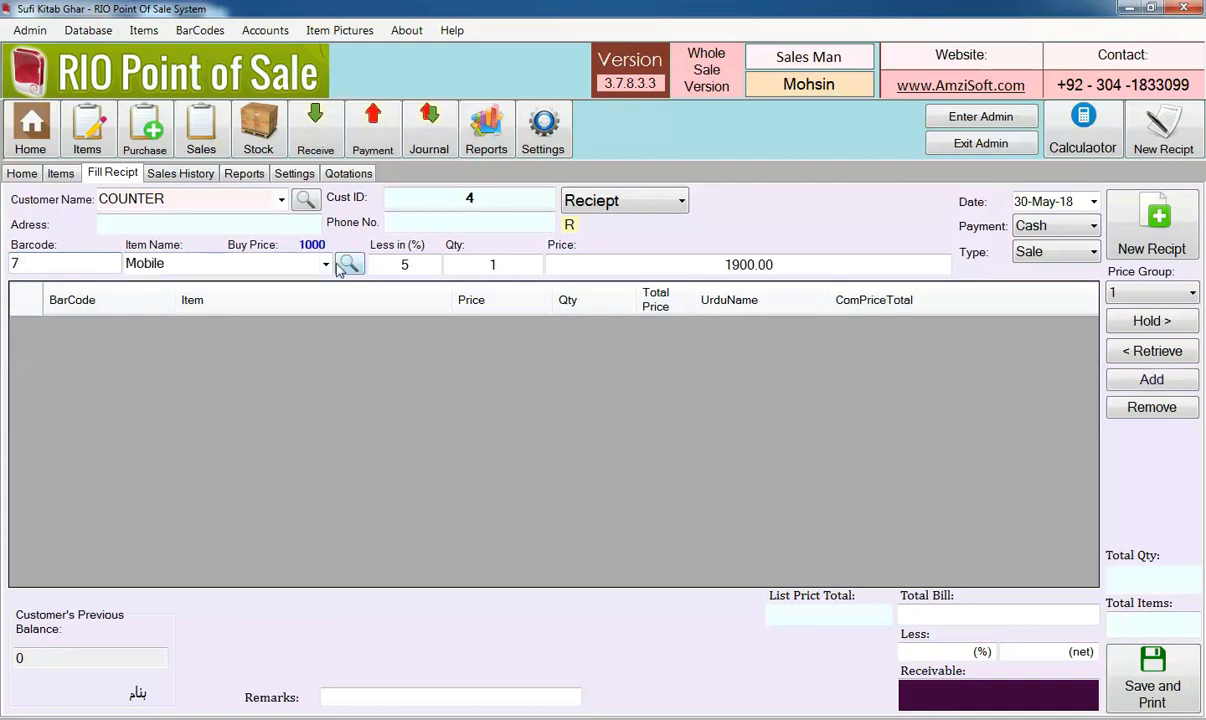
# Set the Mobile item's discount percentage on the receipt to 0, restore it to 5, and check the price each time
pyautogui.moveTo(418, 264); pyautogui.dragTo(397, 264)
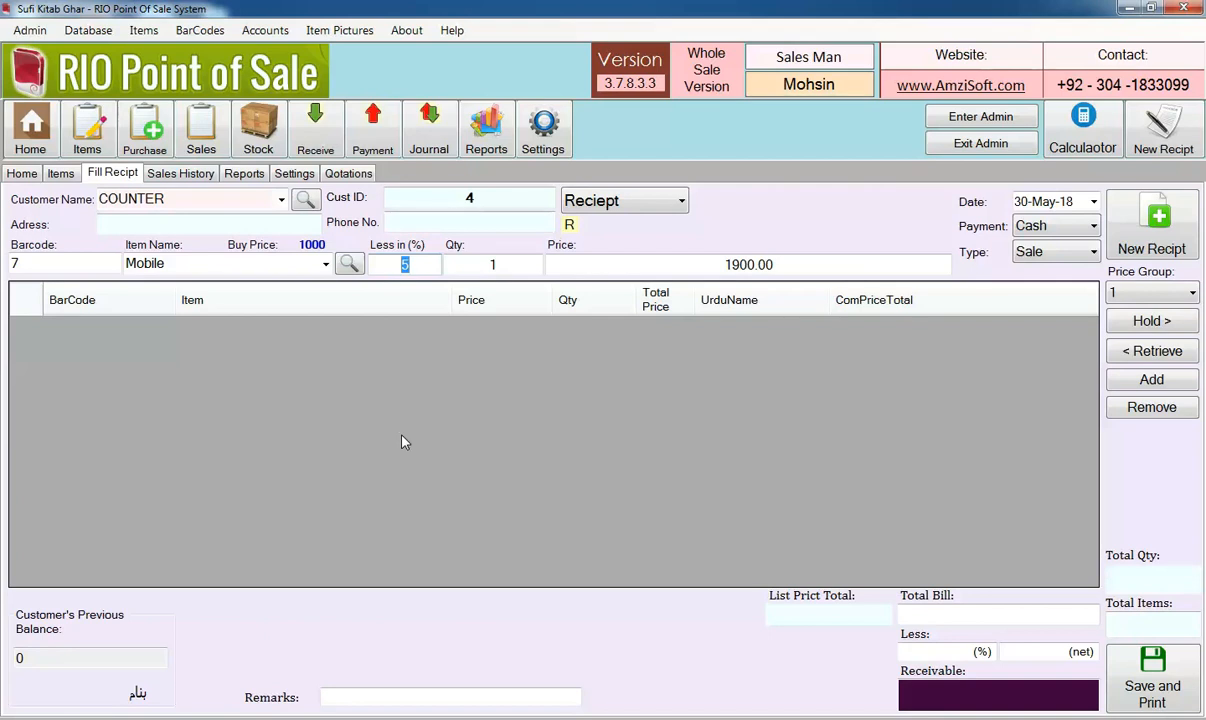
pyautogui.write('0')
pyautogui.moveTo(767, 263); pyautogui.dragTo(702, 262)
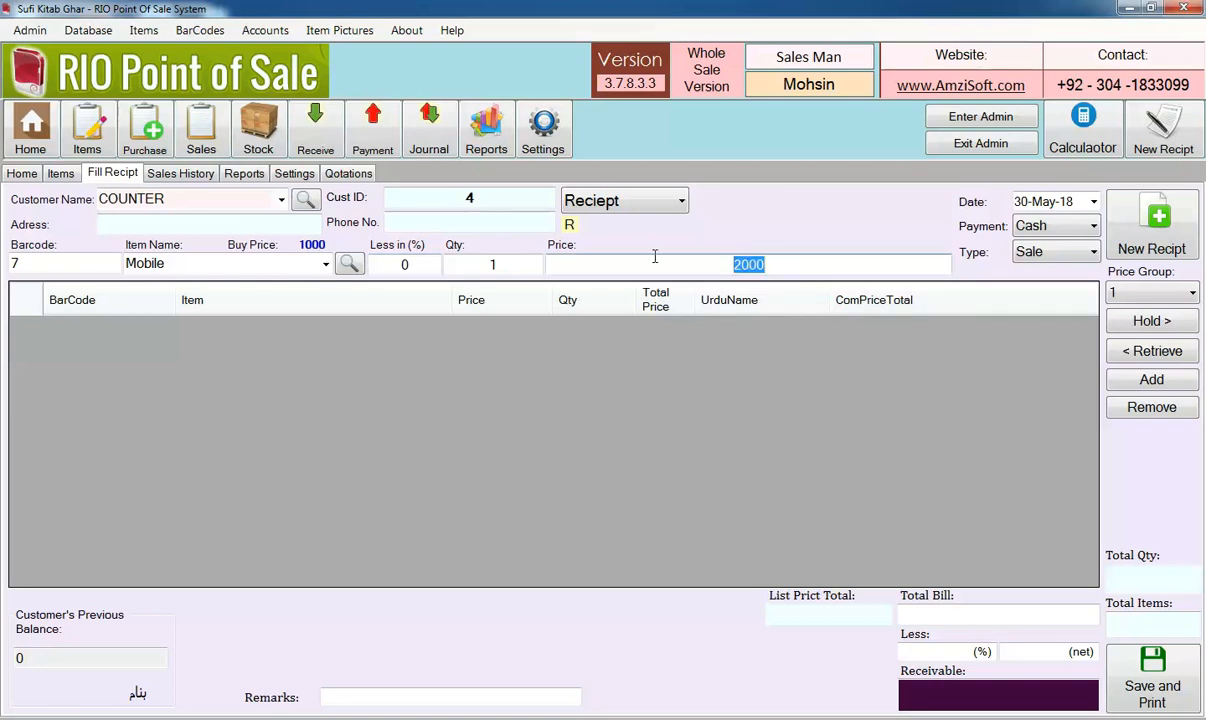
pyautogui.click(436, 263)
pyautogui.write('5')
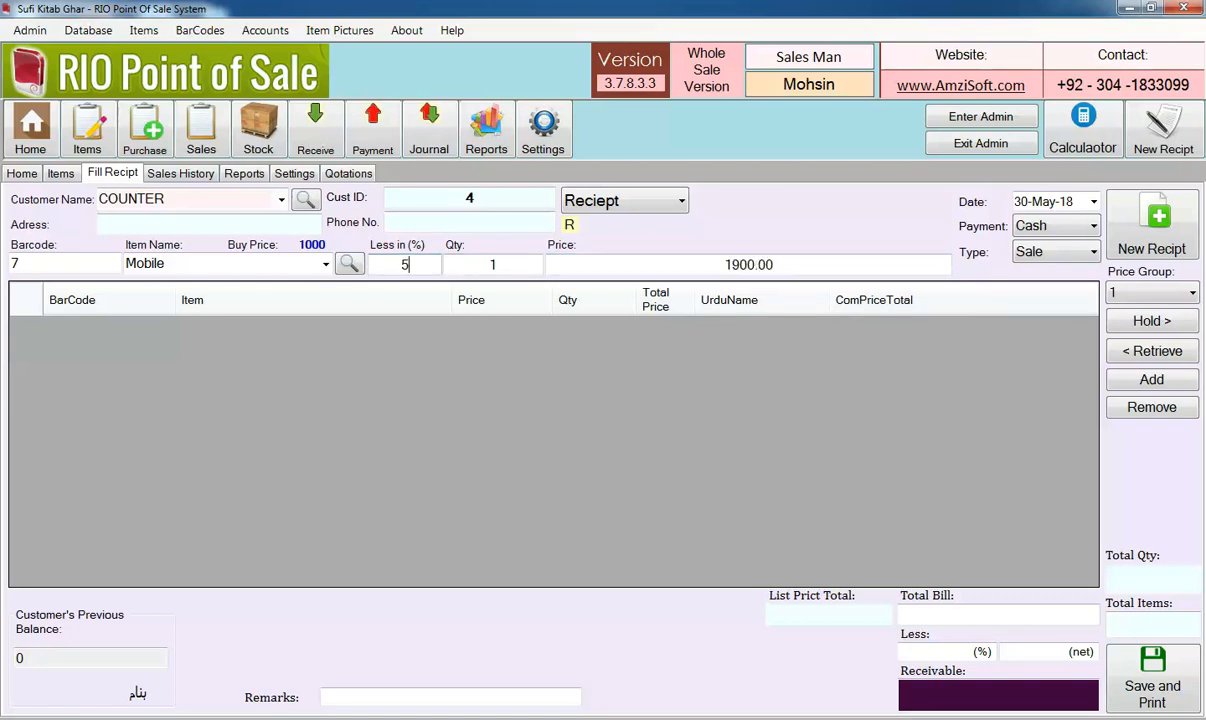
pyautogui.moveTo(775, 260); pyautogui.dragTo(722, 264)
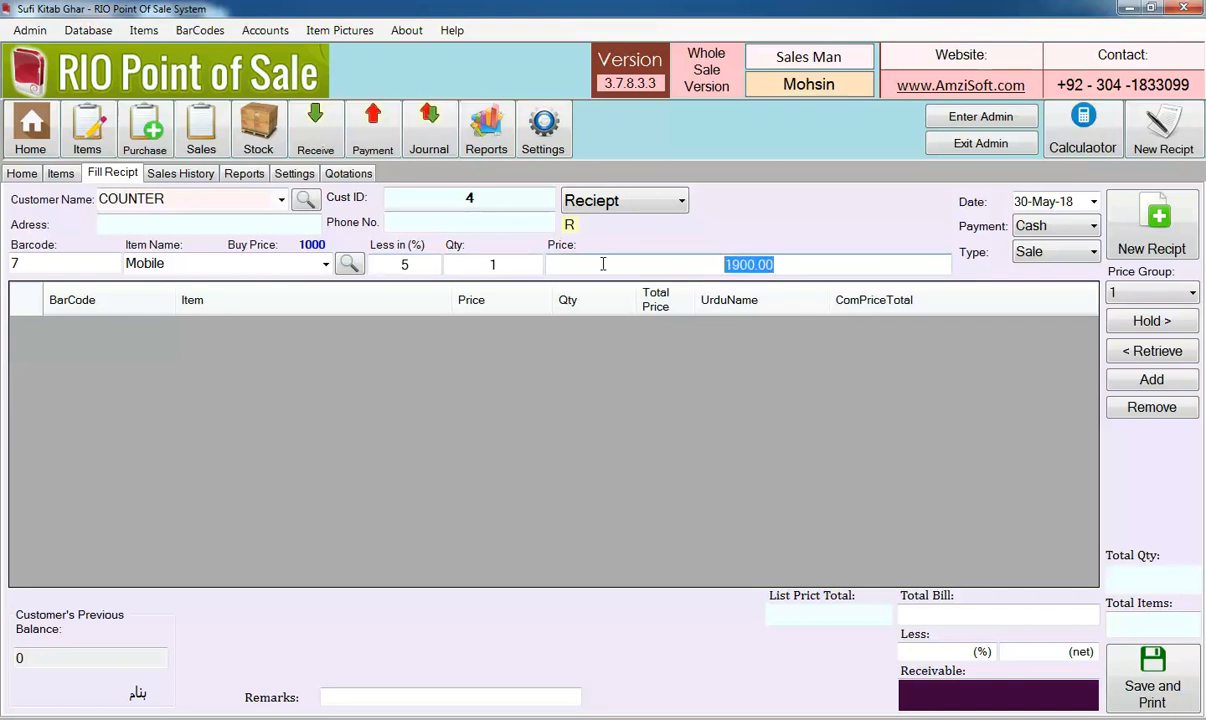
pyautogui.click(409, 265)
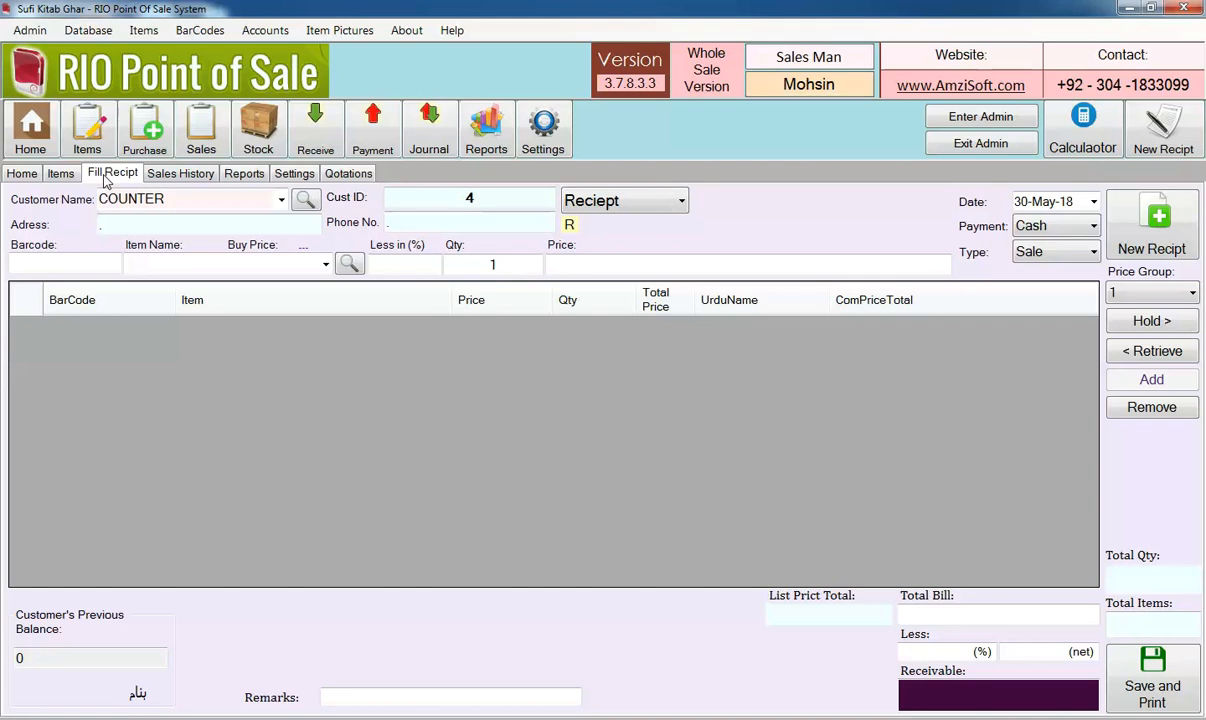
# Set the receipt print language to English Pro and save the settings
pyautogui.click(290, 175)
pyautogui.click(510, 319)
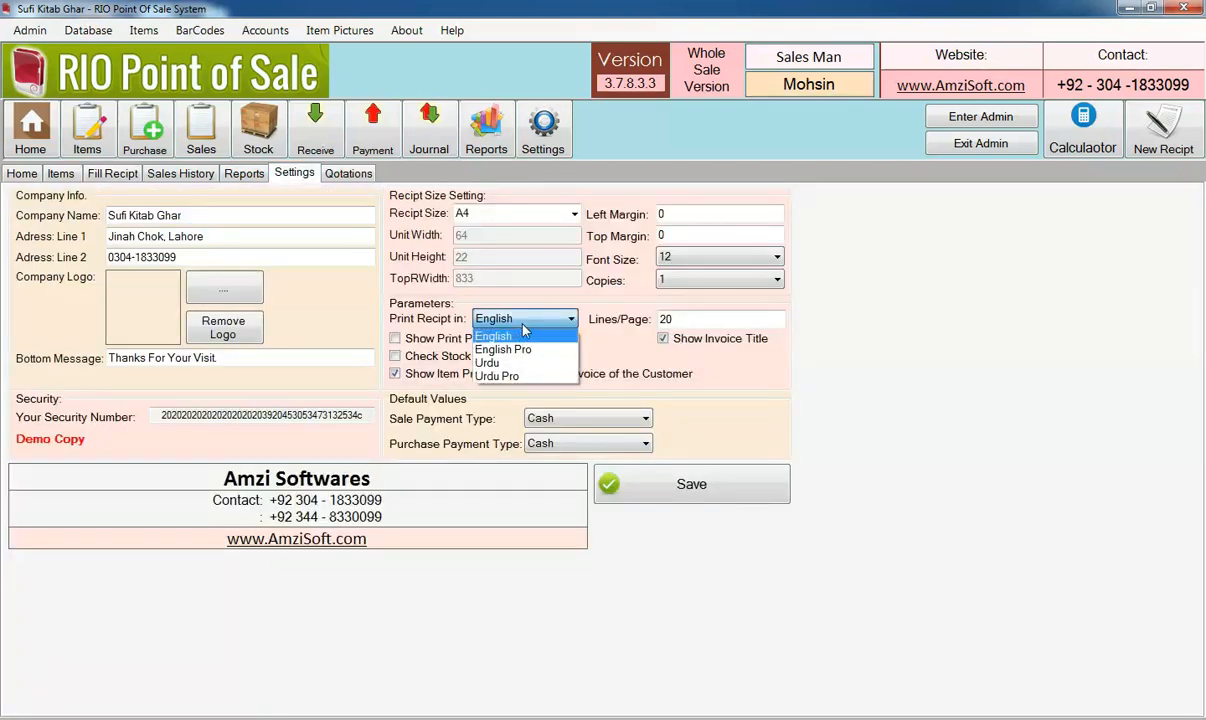
pyautogui.click(505, 349)
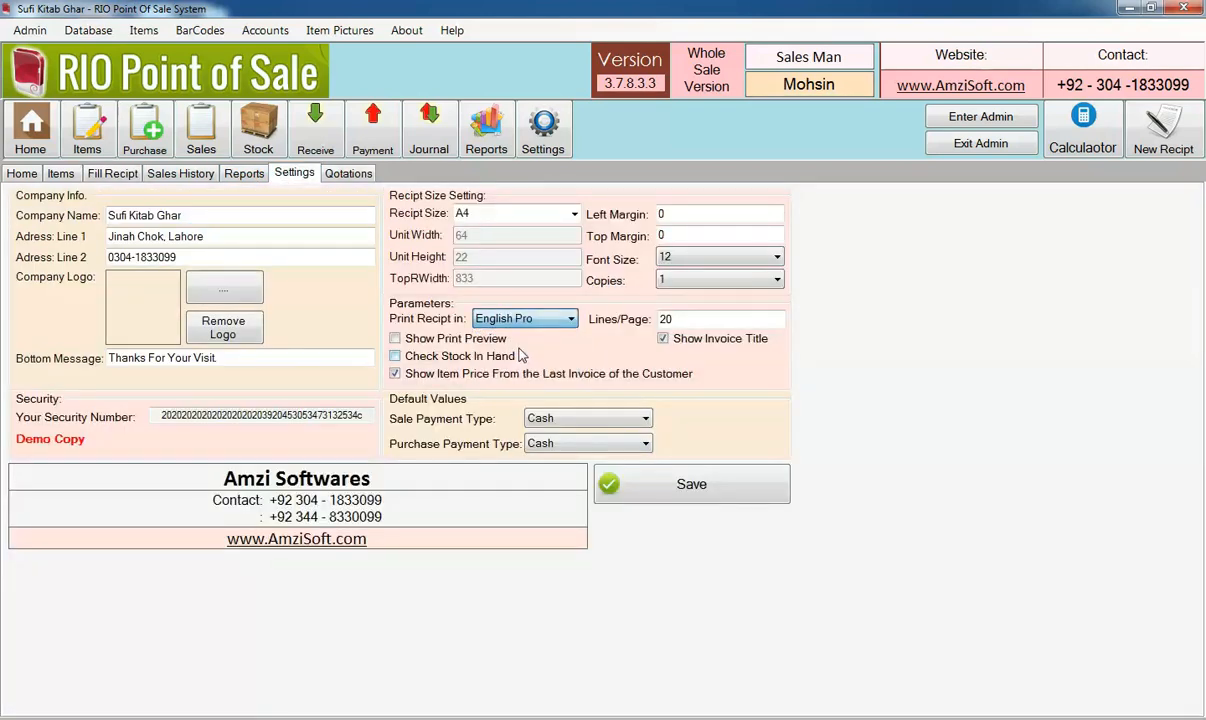
pyautogui.click(677, 490)
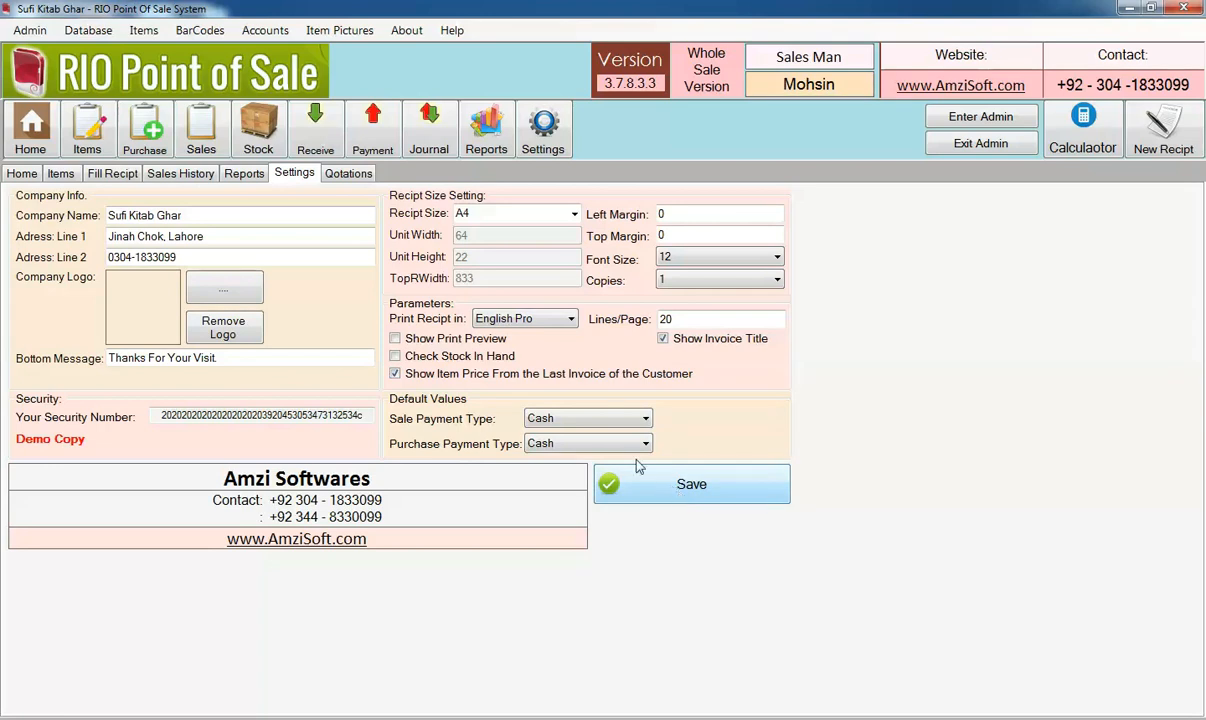
pyautogui.click(616, 405)
# Return to the receipt form, select the last customer in the list and set the payment to Credit
pyautogui.click(126, 176)
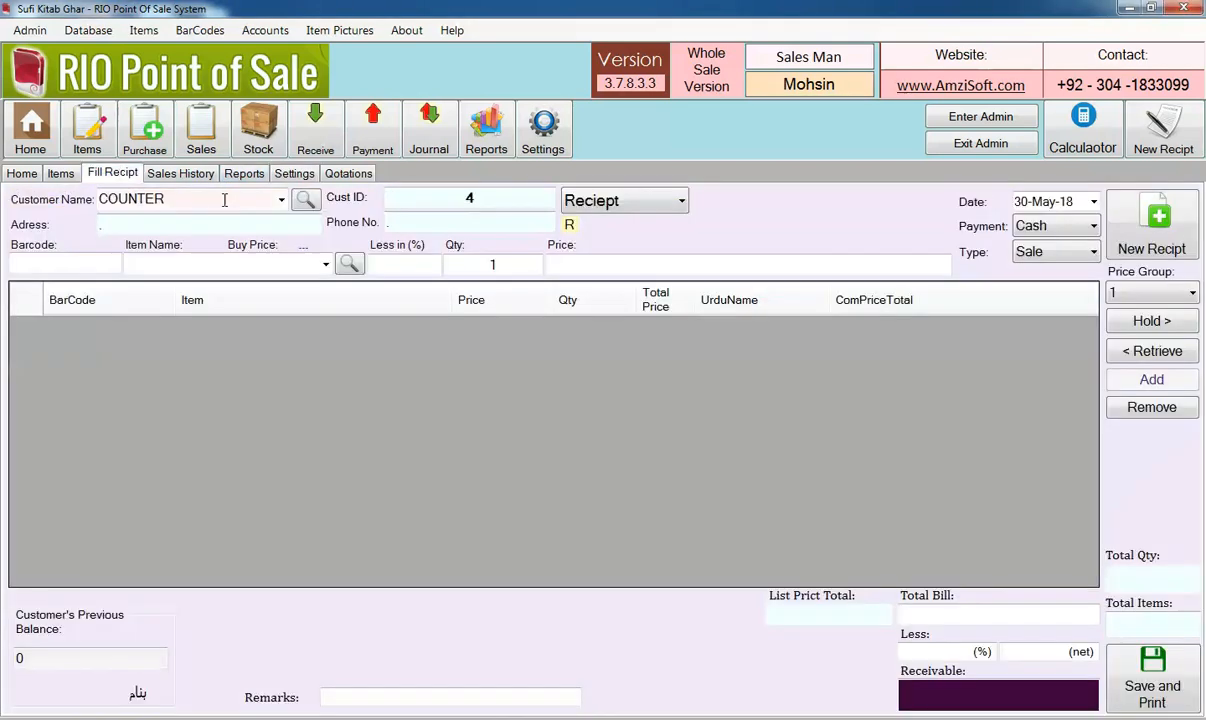
pyautogui.click(281, 199)
pyautogui.click(250, 250)
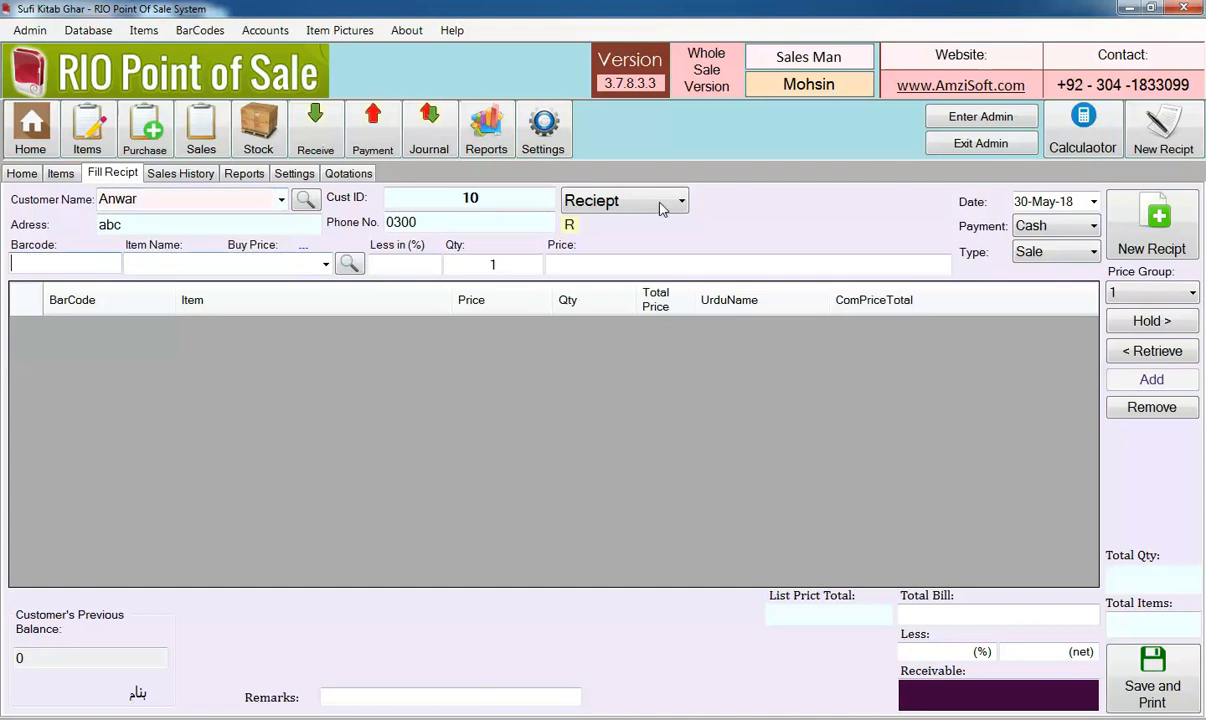
pyautogui.click(1060, 226)
pyautogui.click(1058, 260)
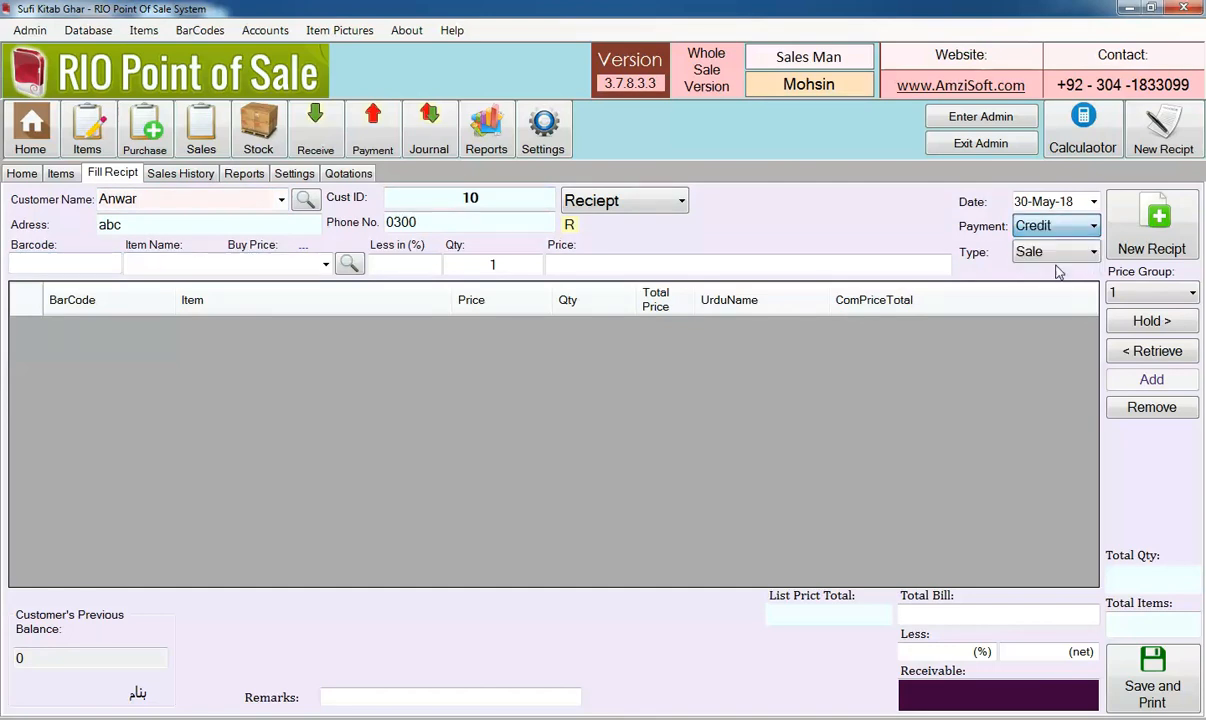
# Add the items with barcodes 1, 2, 3, 4 and 5 to the customer's receipt
pyautogui.click(158, 259)
pyautogui.write('1')
pyautogui.press('Return')
pyautogui.write('2')
pyautogui.press('Return')
pyautogui.write('3')
pyautogui.press('Return')
pyautogui.write('45')
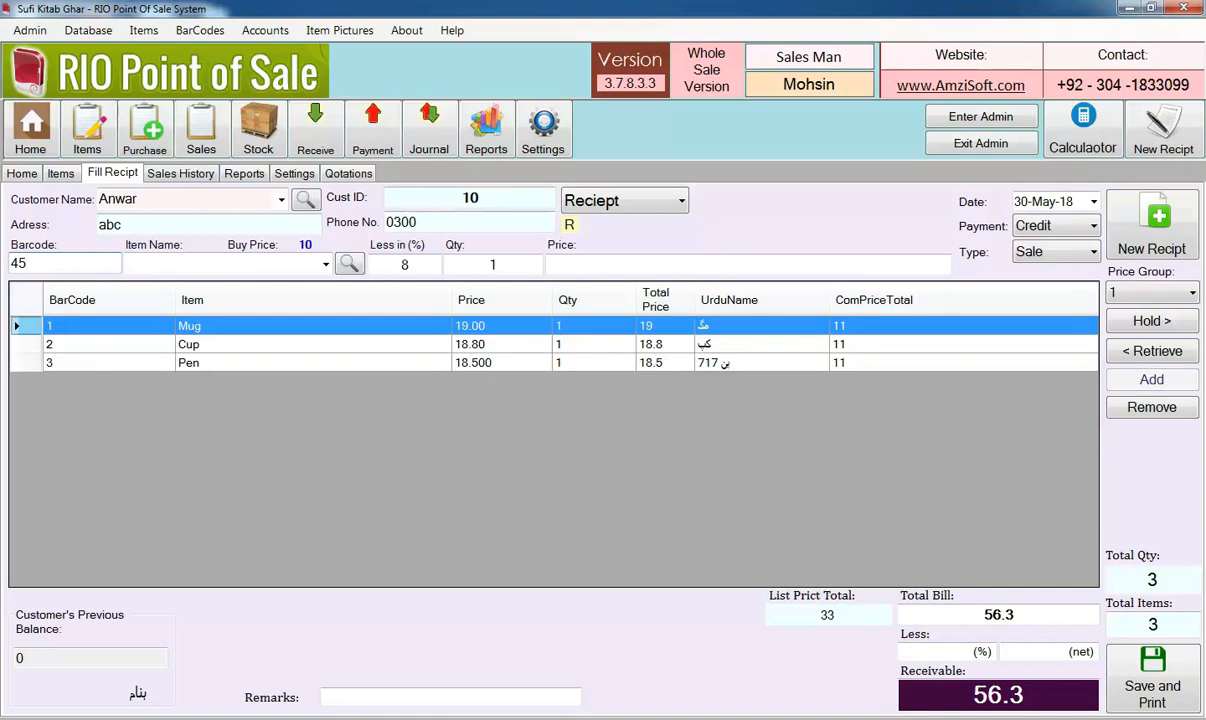
pyautogui.press('BackSpace')
pyautogui.write('4')
pyautogui.press('BackSpace')
pyautogui.press('Return')
pyautogui.write('5')
pyautogui.press('Return')
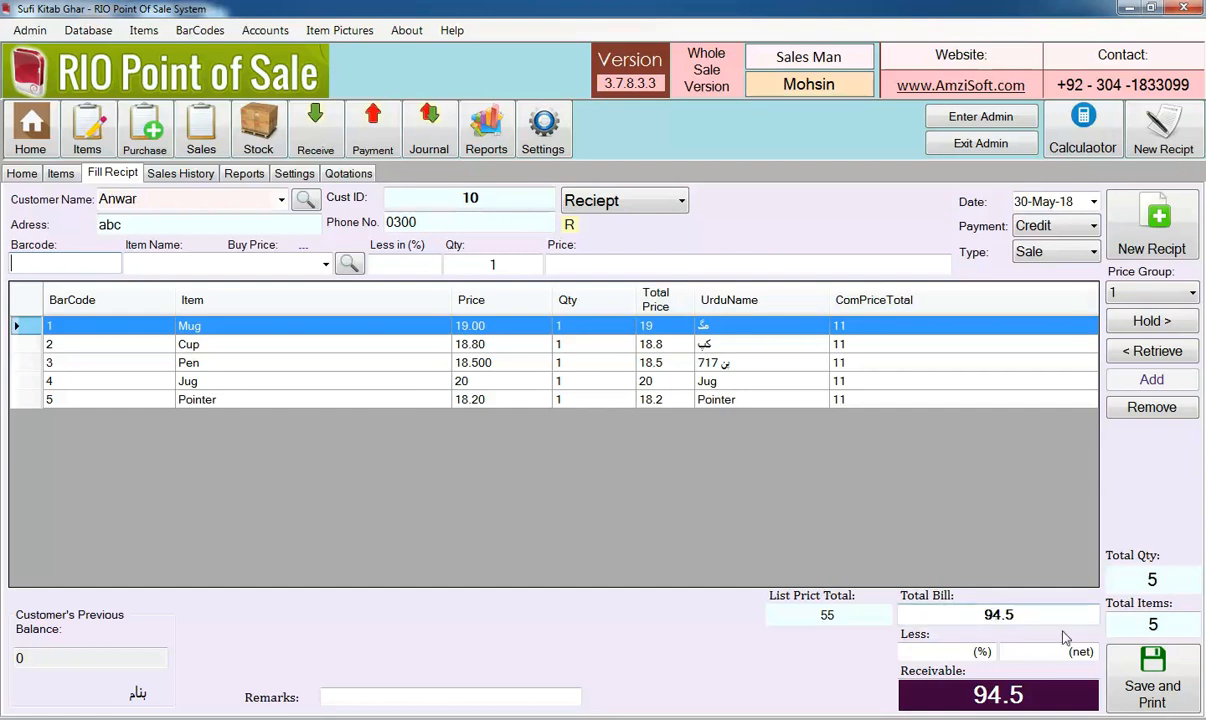
# Save the five-item credit receipt with no received amount and decline printing
pyautogui.click(1152, 672)
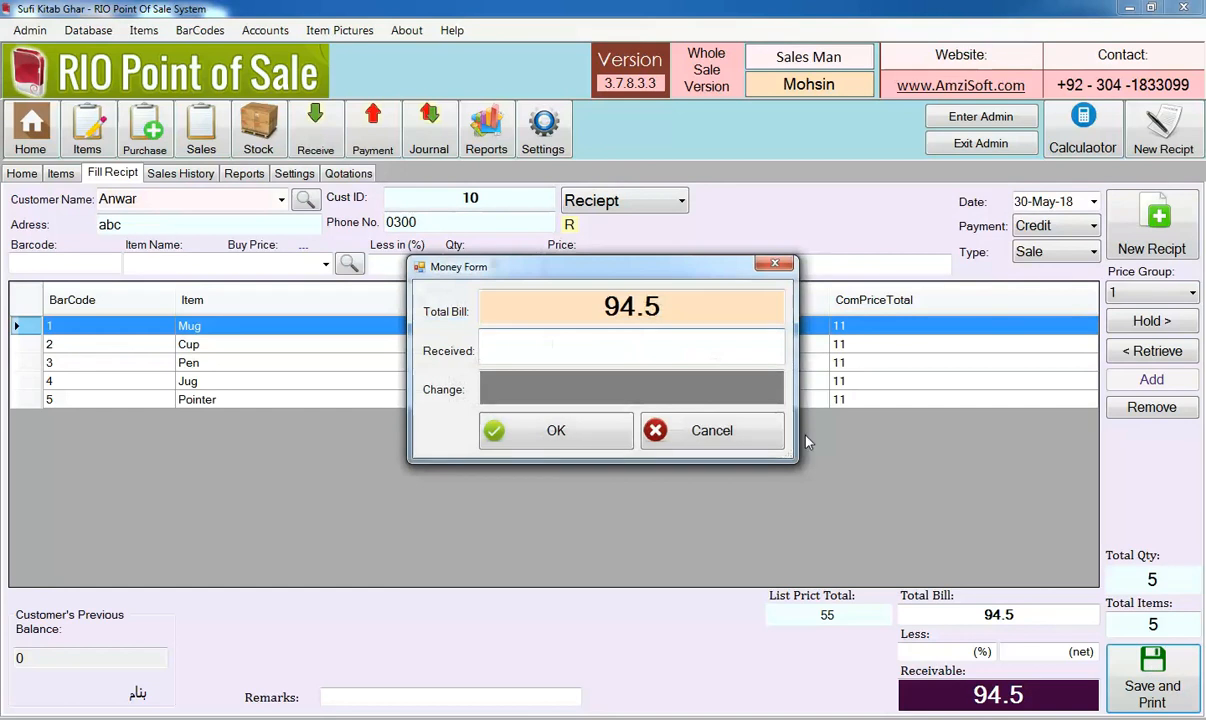
pyautogui.press('Return')
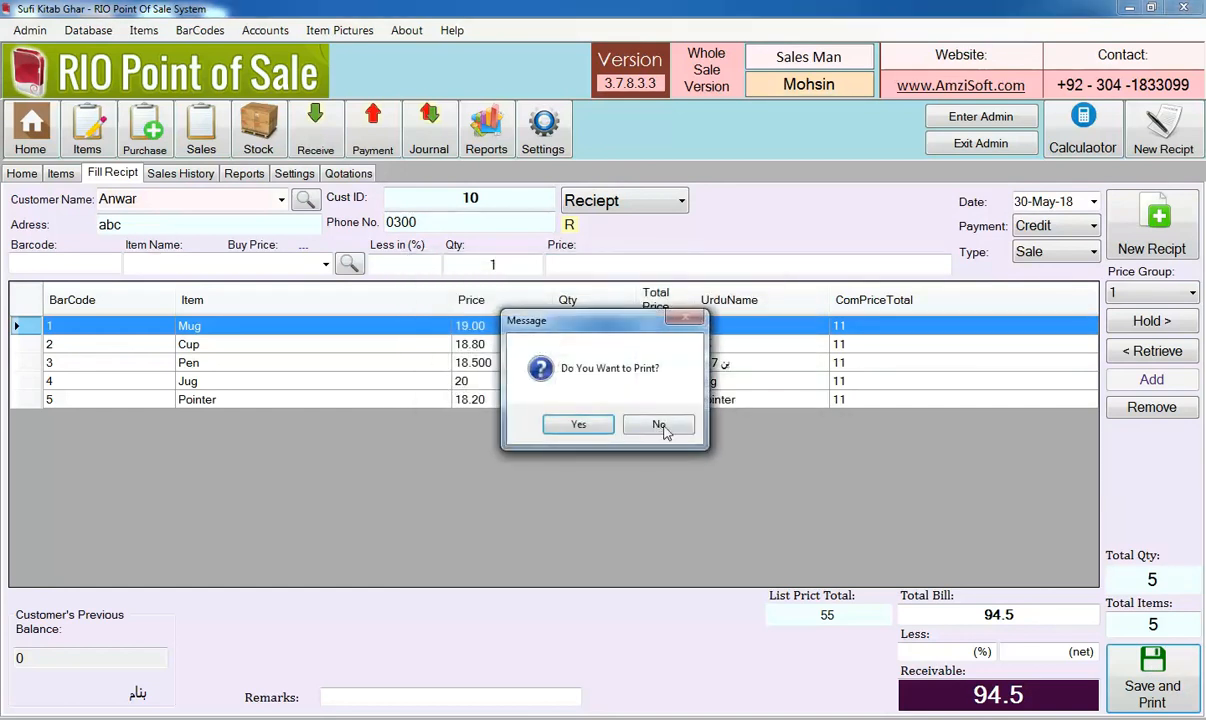
pyautogui.click(658, 425)
# Enable the print preview option and save the settings
pyautogui.click(294, 173)
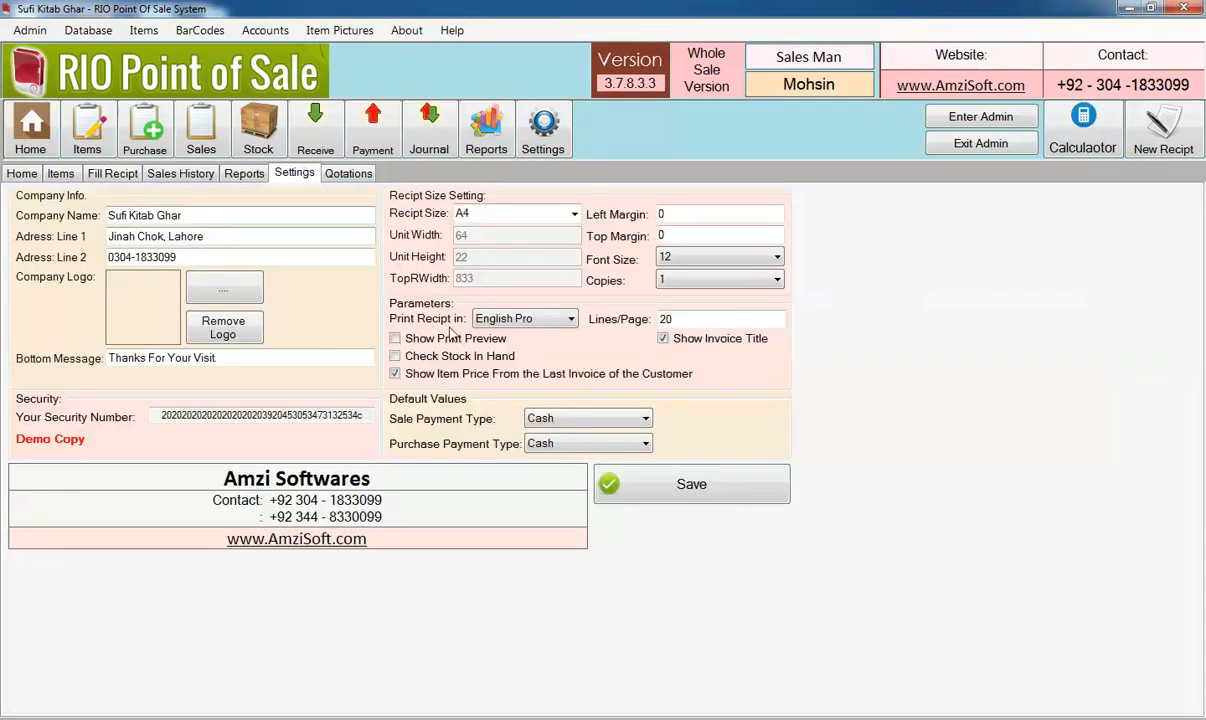
pyautogui.click(446, 341)
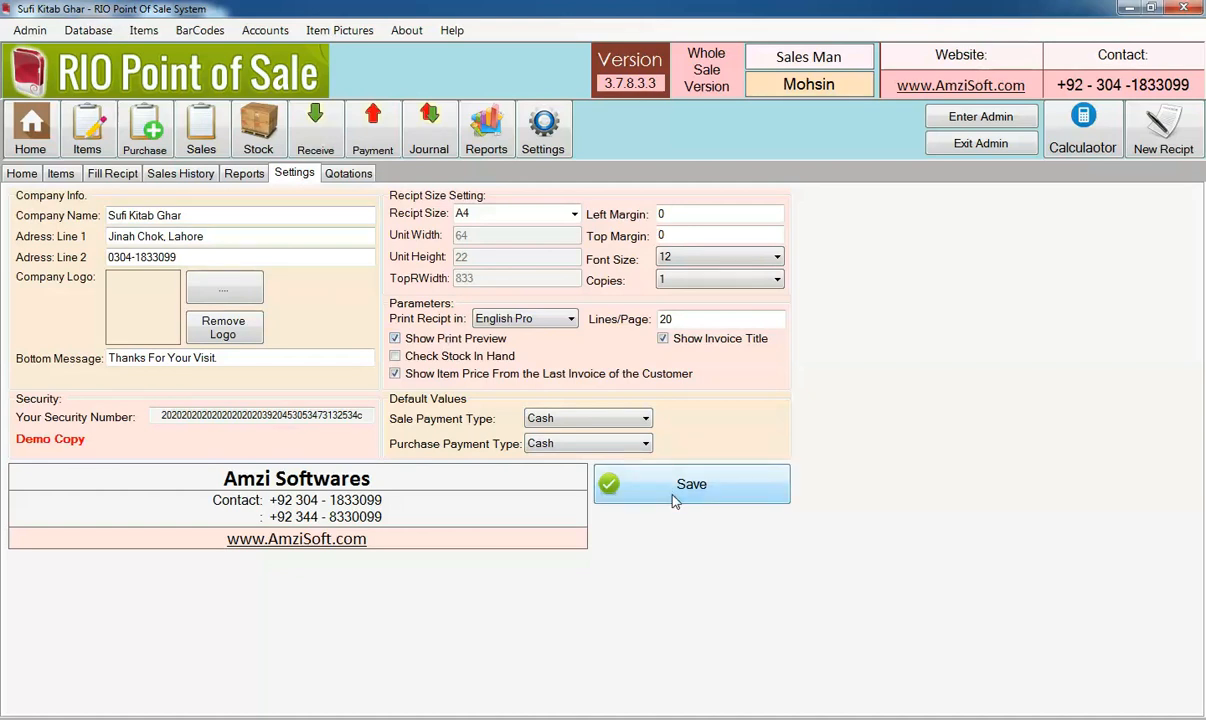
pyautogui.click(639, 470)
pyautogui.click(716, 423)
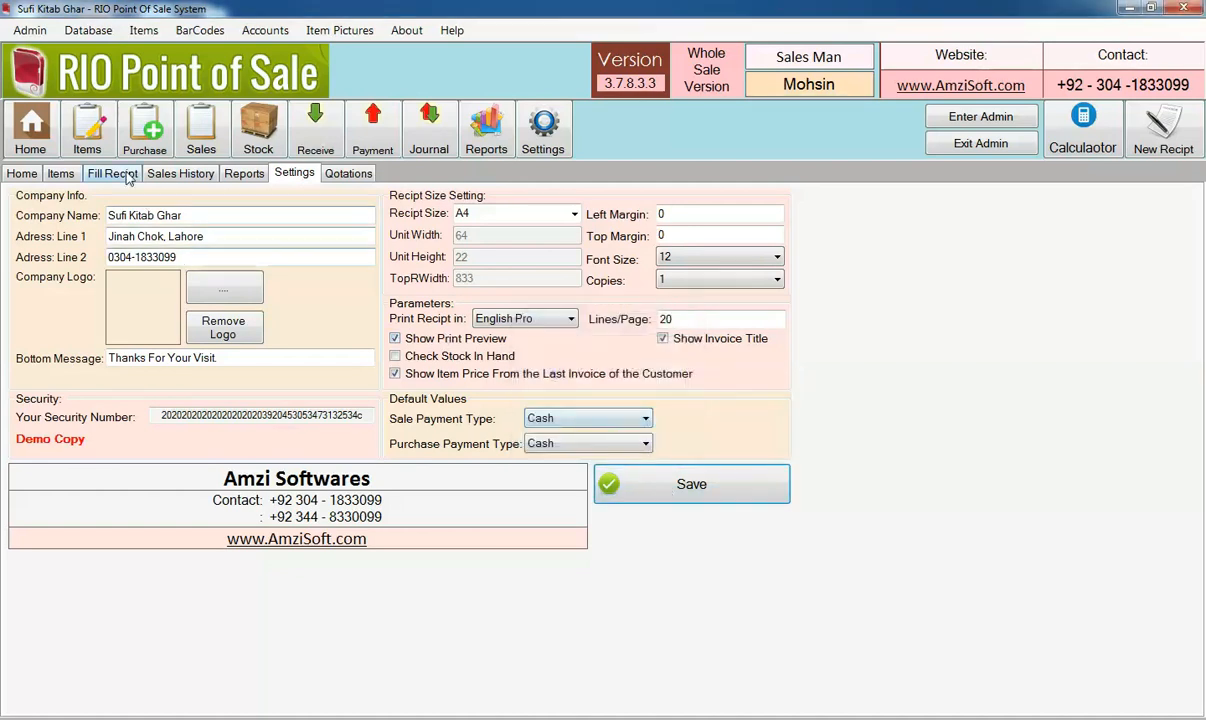
# Return to the receipt form and select the last listed customer again for a second receipt
pyautogui.click(120, 174)
pyautogui.click(281, 199)
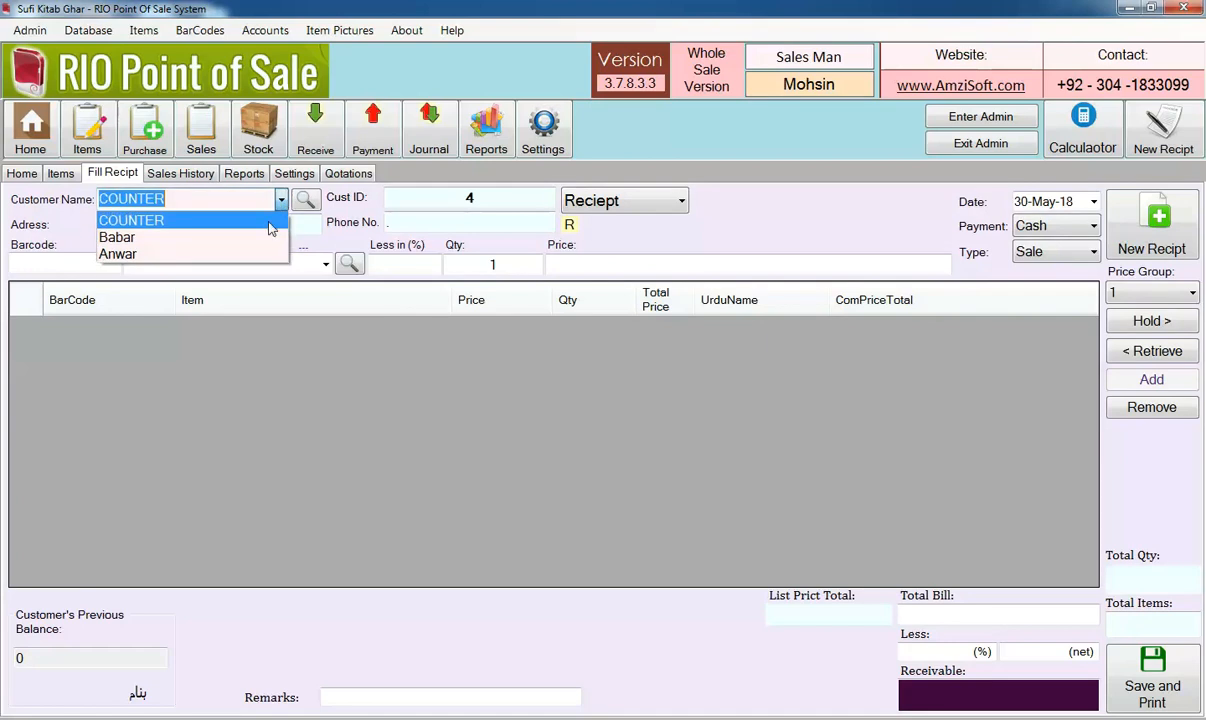
pyautogui.click(252, 255)
# Add the items with barcodes 1, 2, 3 and 4 to the second receipt
pyautogui.write('1')
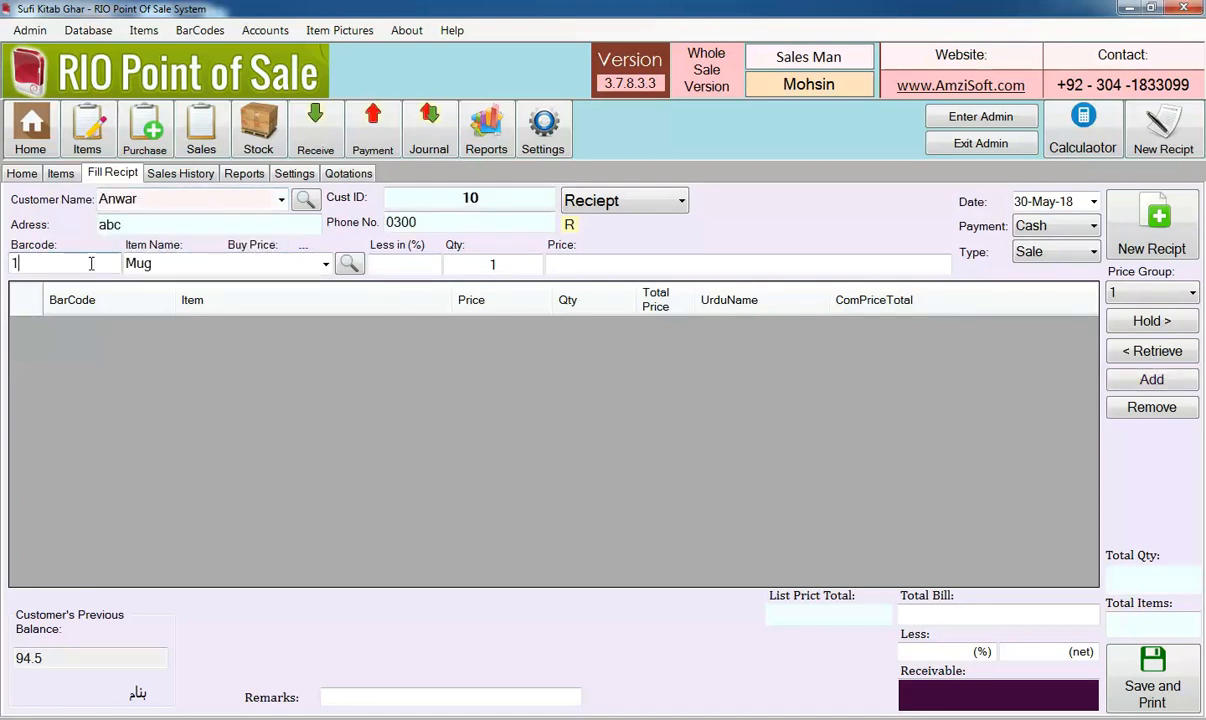
pyautogui.press('Return')
pyautogui.write('2')
pyautogui.press('Return')
pyautogui.write('3')
pyautogui.press('Return')
pyautogui.write('4')
pyautogui.press('Return')
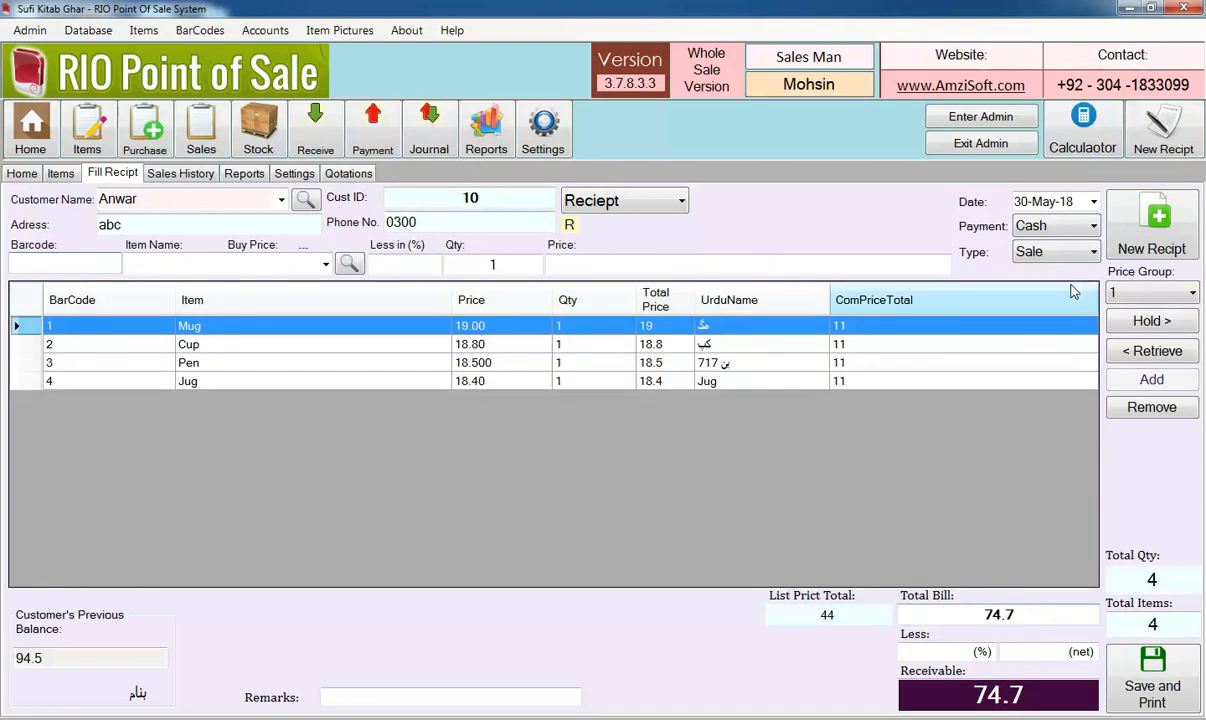
# Set the payment to Credit, check the customer's previous balance and save the receipt with no received amount, showing its print preview
pyautogui.click(1009, 228)
pyautogui.click(1052, 266)
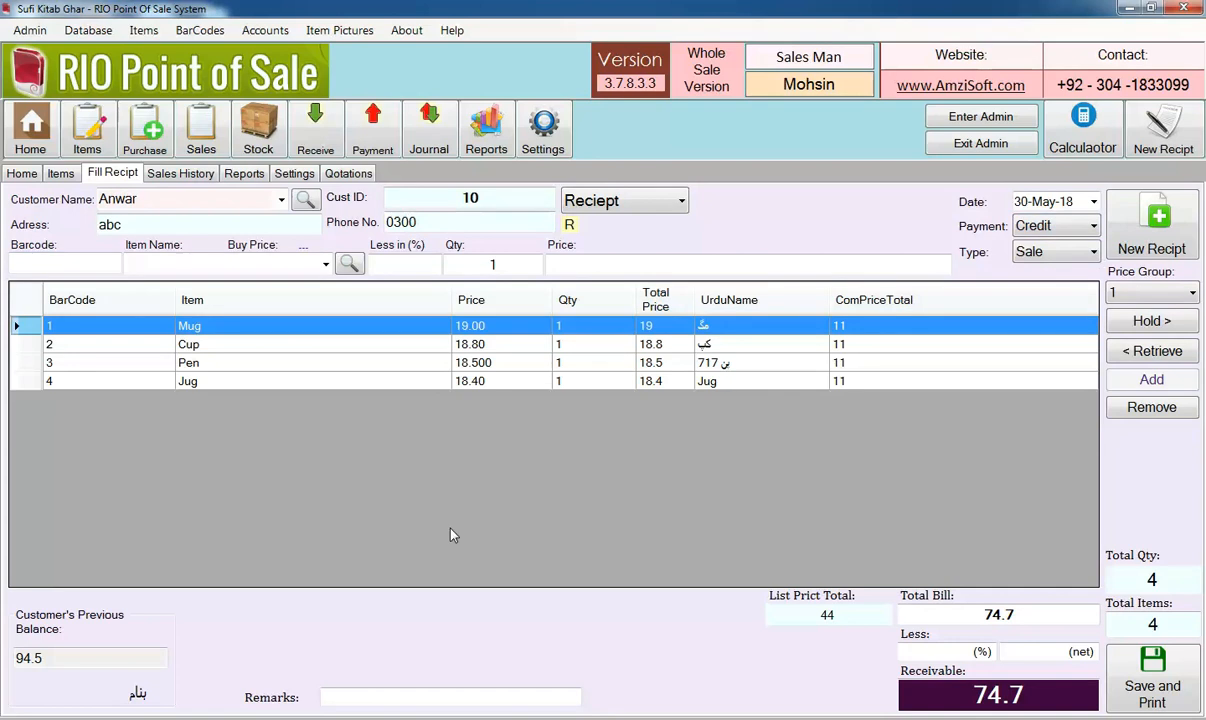
pyautogui.moveTo(45, 659); pyautogui.dragTo(5, 665)
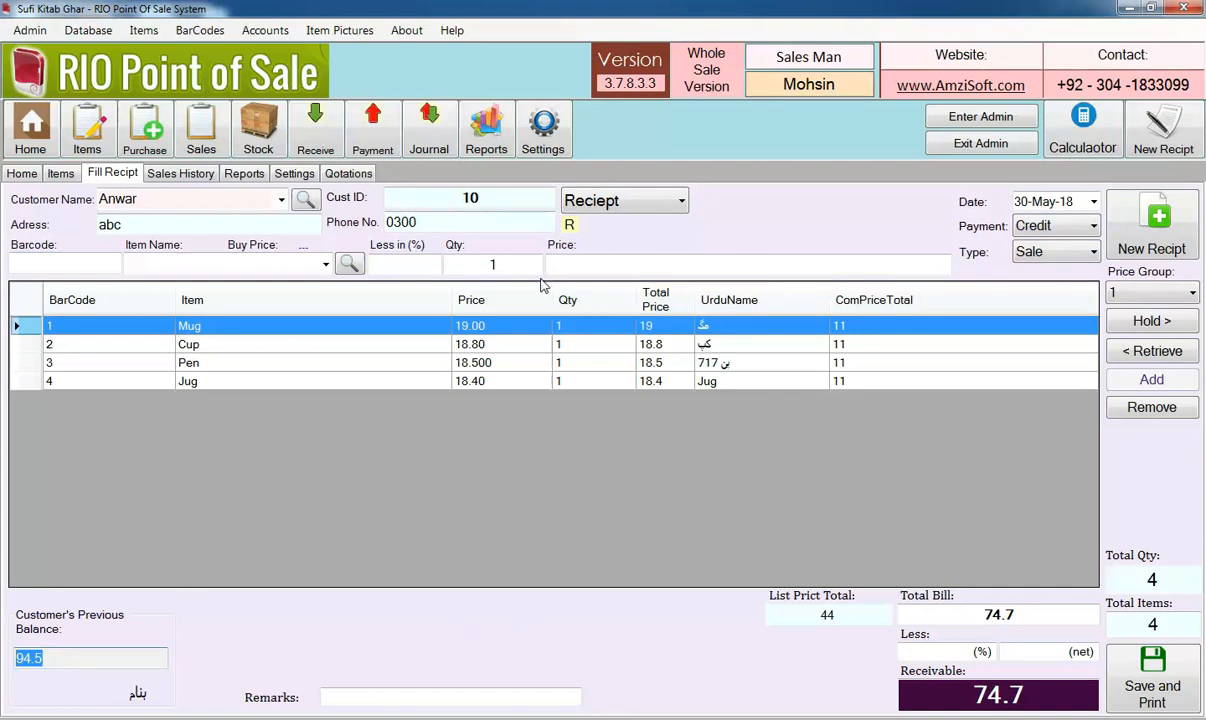
pyautogui.click(1195, 660)
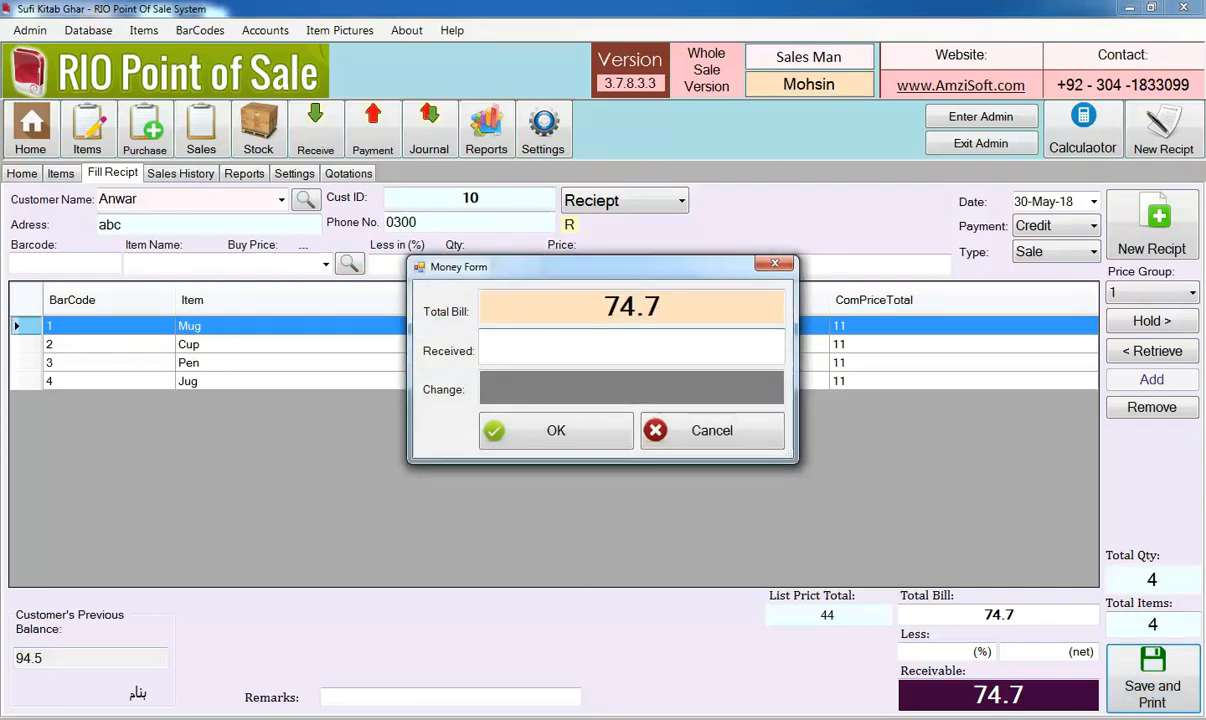
pyautogui.press('Return')
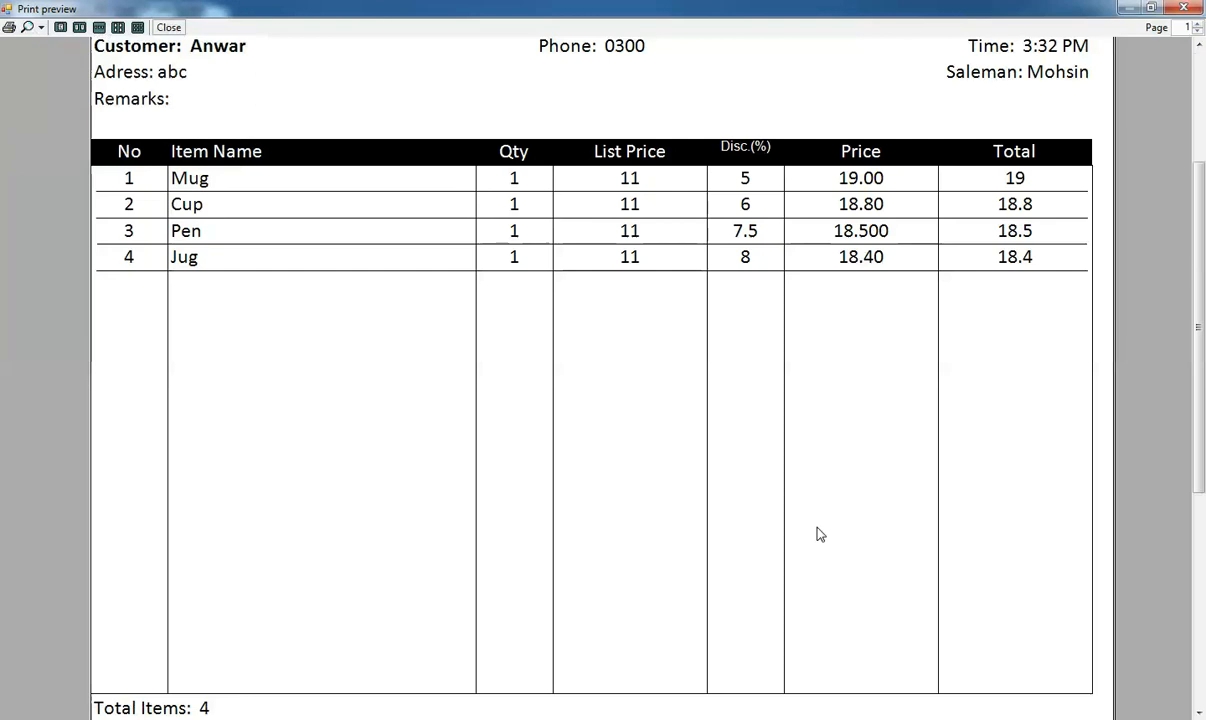
# Examine the invoice preview's item discounts, totals and balances, reducing the zoom to see more of the page
pyautogui.moveTo(1203, 200); pyautogui.dragTo(1203, 333)
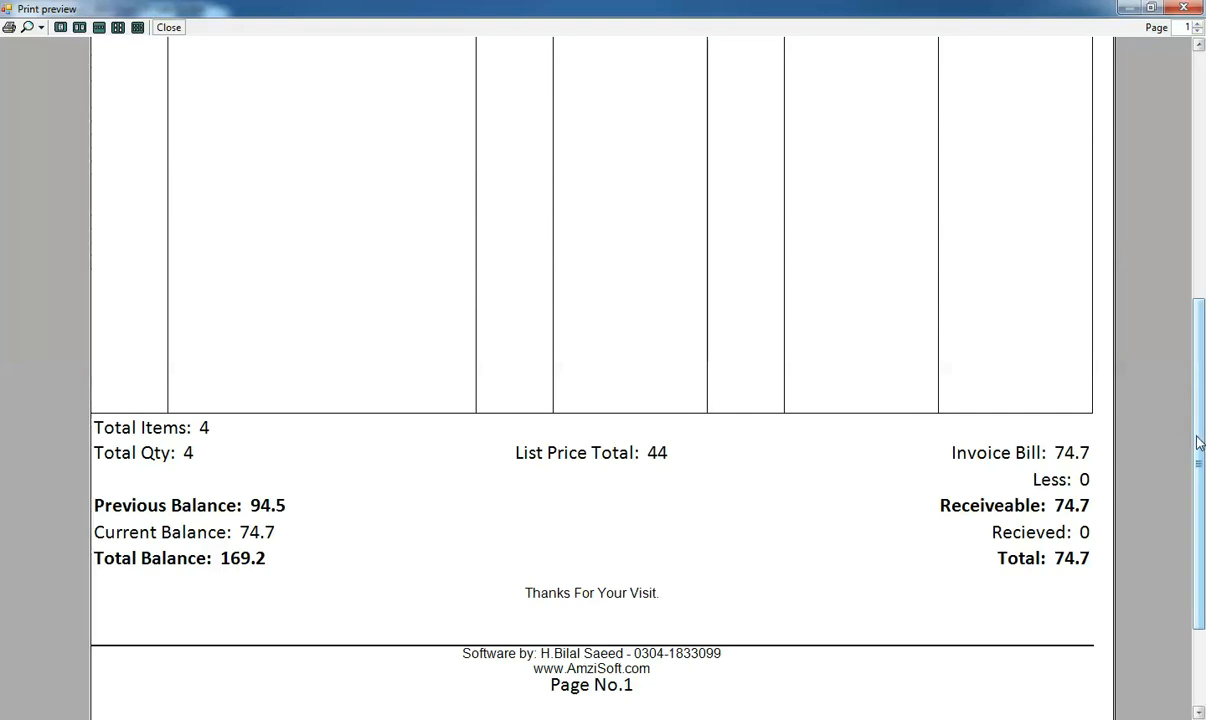
pyautogui.click(41, 27)
pyautogui.click(61, 96)
pyautogui.click(41, 27)
pyautogui.click(51, 111)
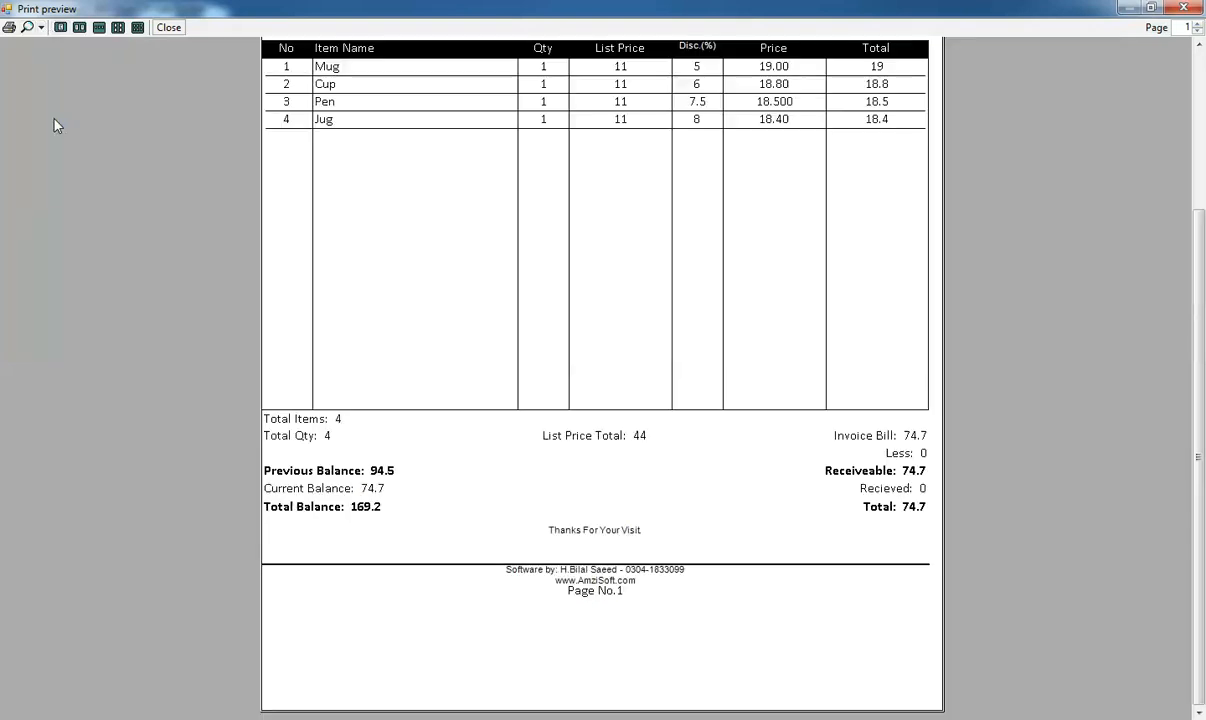
pyautogui.moveTo(1198, 411); pyautogui.dragTo(1204, 289)
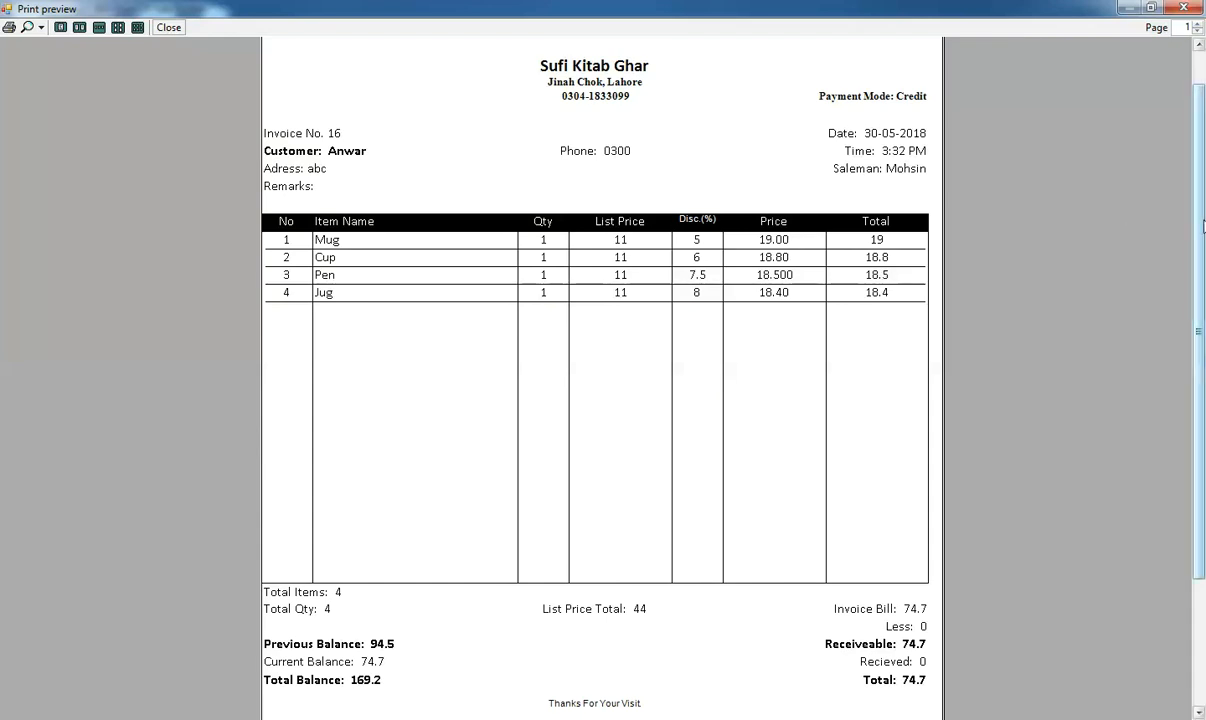
# Close the invoice preview, set the receipt print format to Urdu Pro in the settings and save them
pyautogui.moveTo(1203, 217); pyautogui.dragTo(1203, 278)
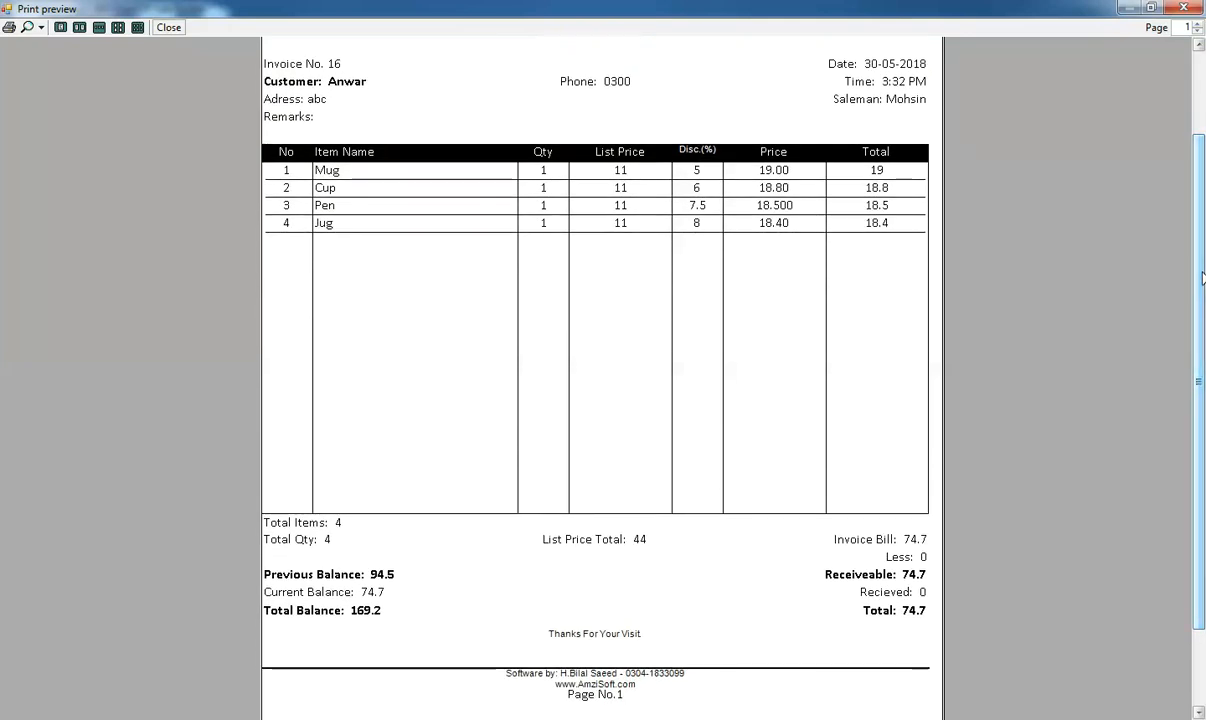
pyautogui.click(1184, 8)
pyautogui.click(292, 172)
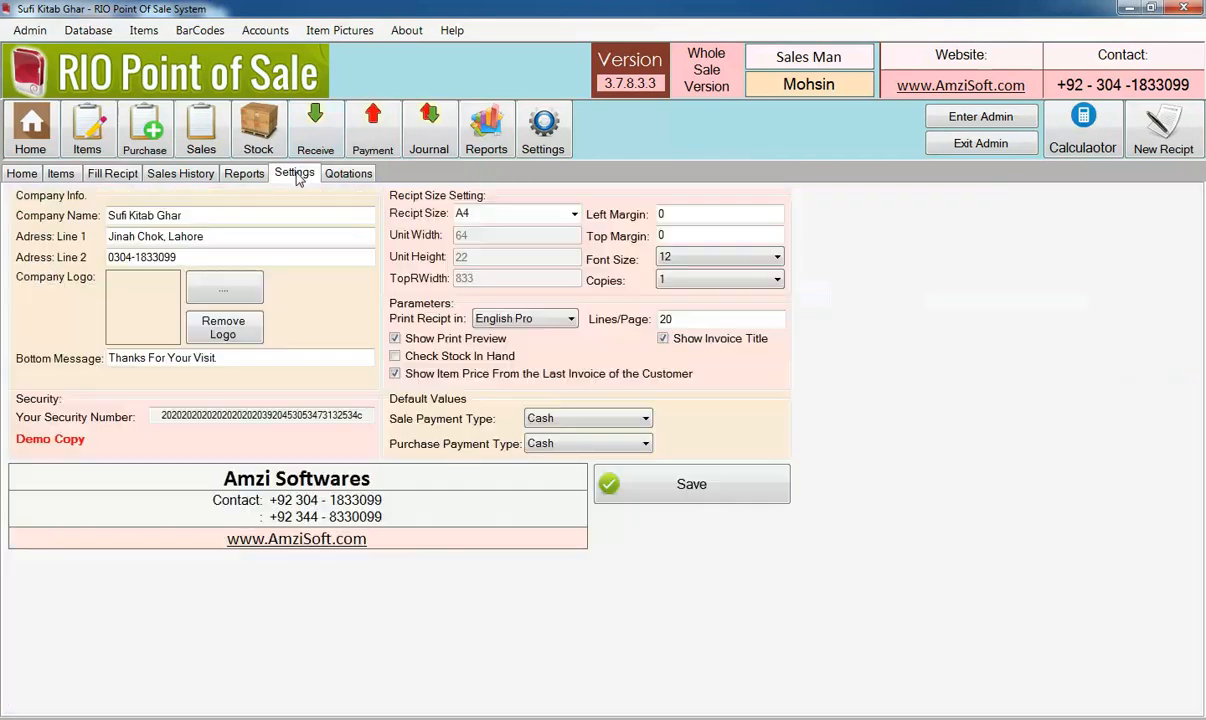
pyautogui.click(510, 319)
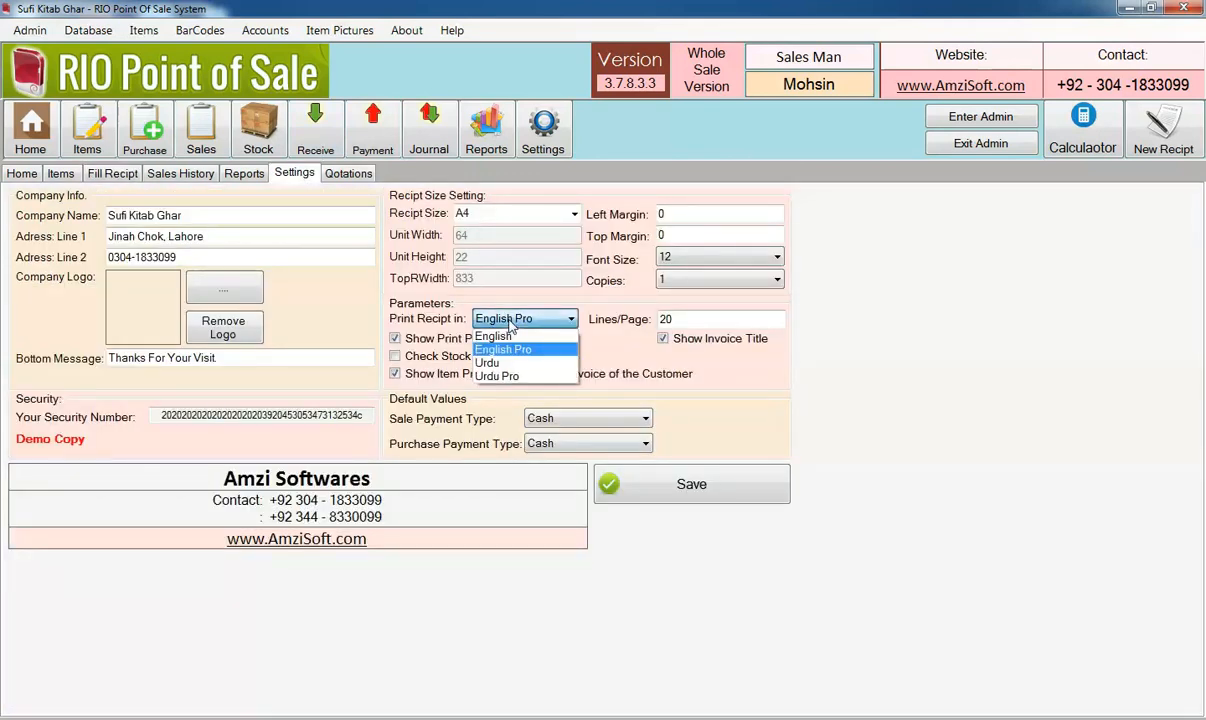
pyautogui.click(500, 376)
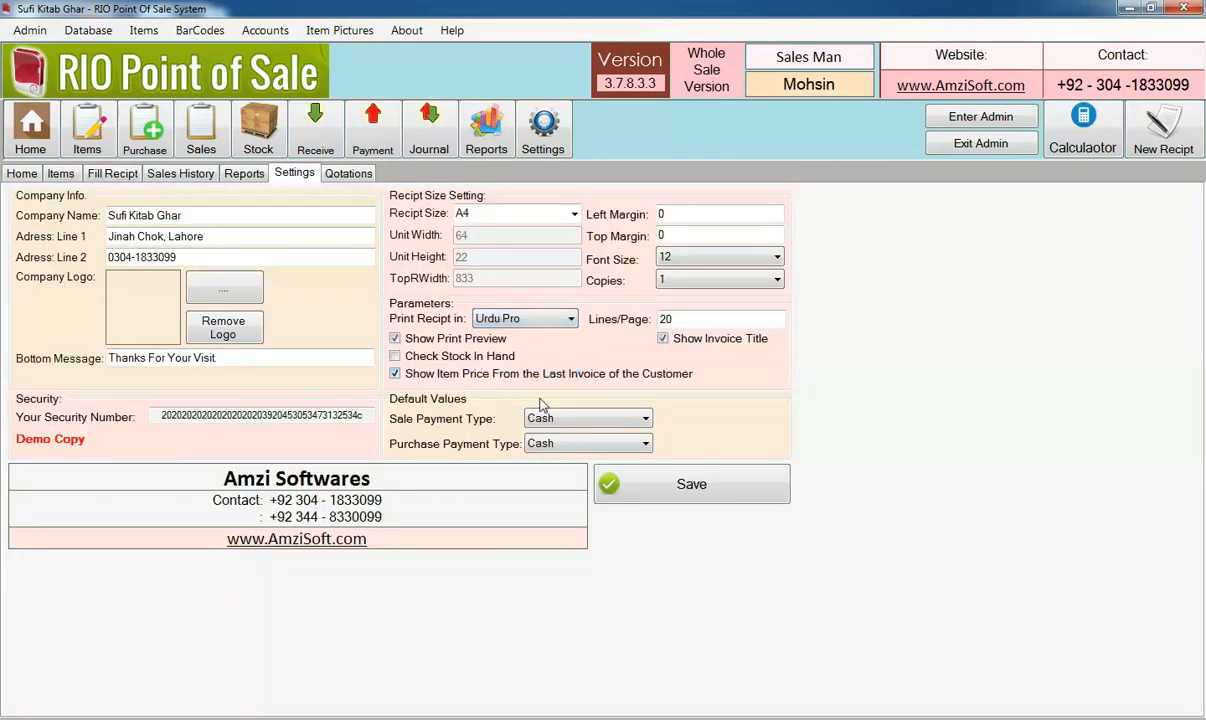
pyautogui.click(645, 489)
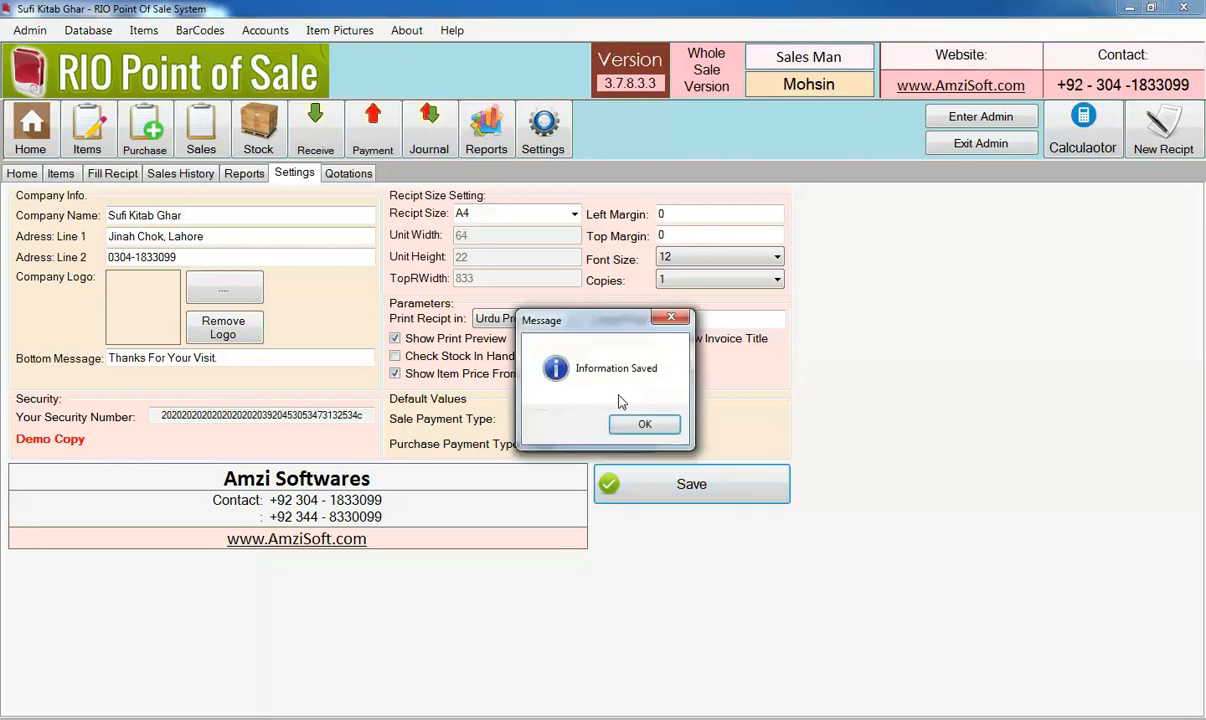
pyautogui.click(643, 422)
# Reopen the second listed sale from the sales history, save it with 0 received and review its Urdu Pro print preview
pyautogui.click(180, 173)
pyautogui.doubleClick(229, 290)
pyautogui.click(1130, 697)
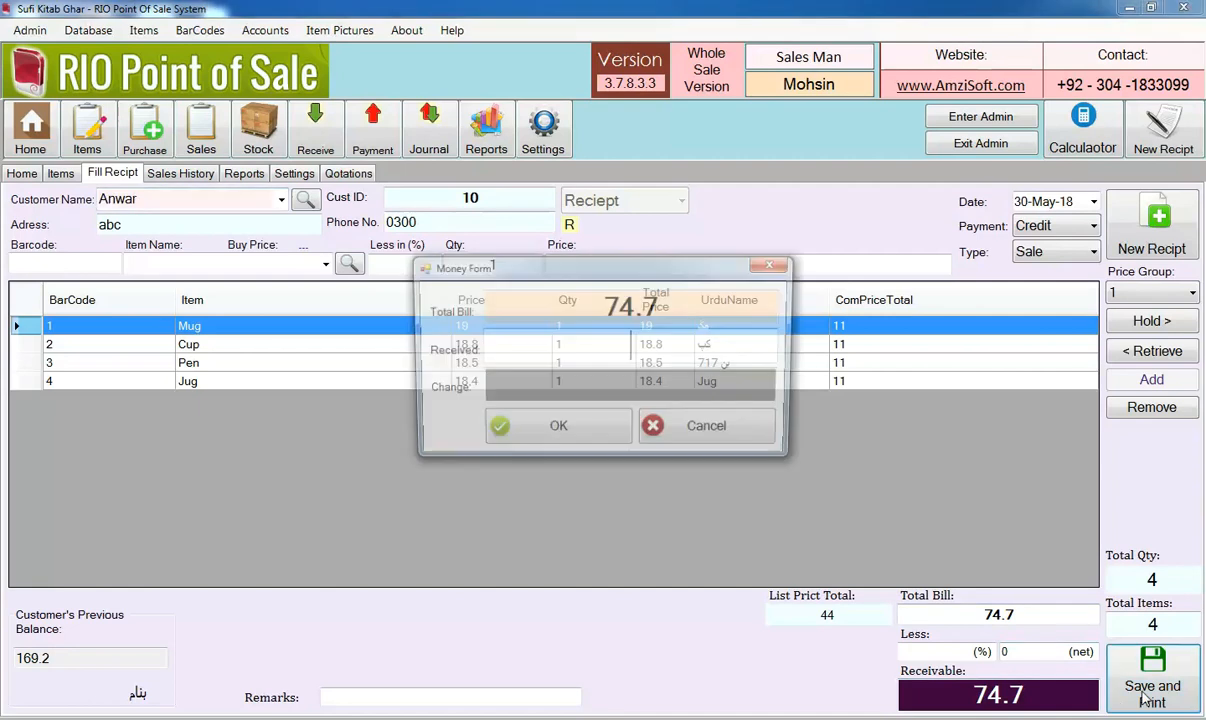
pyautogui.write('0')
pyautogui.press('Return')
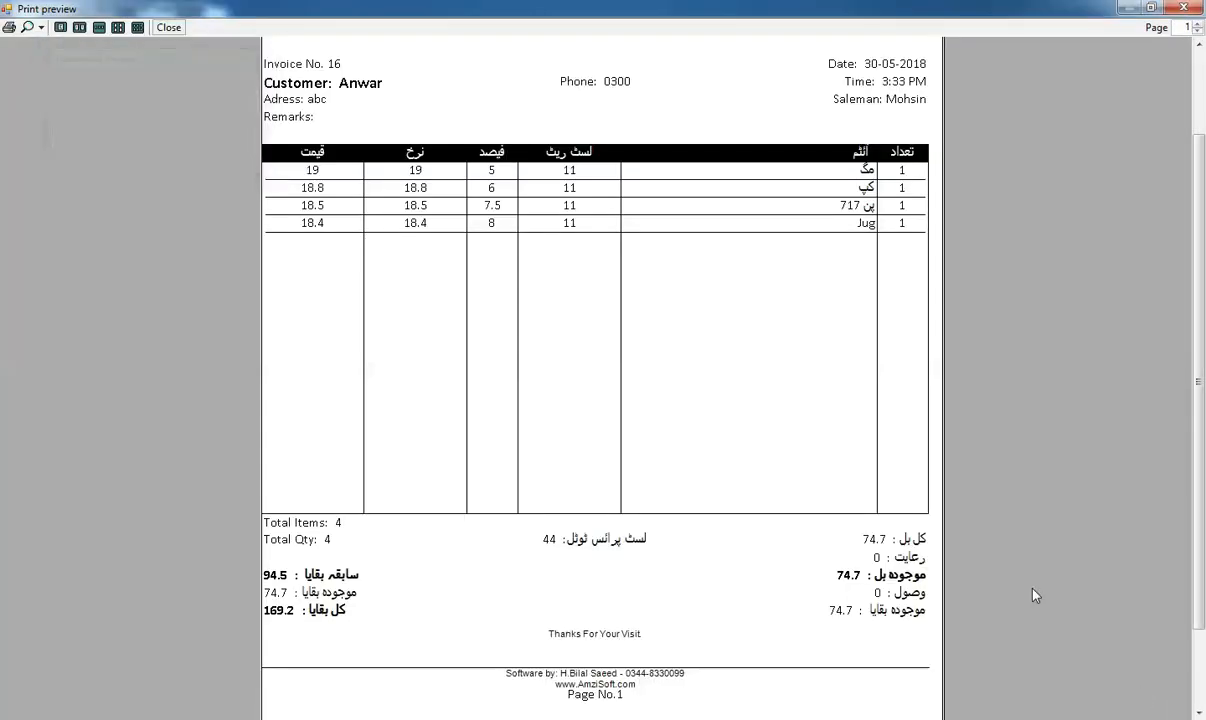
pyautogui.moveTo(1201, 211); pyautogui.dragTo(1201, 165)
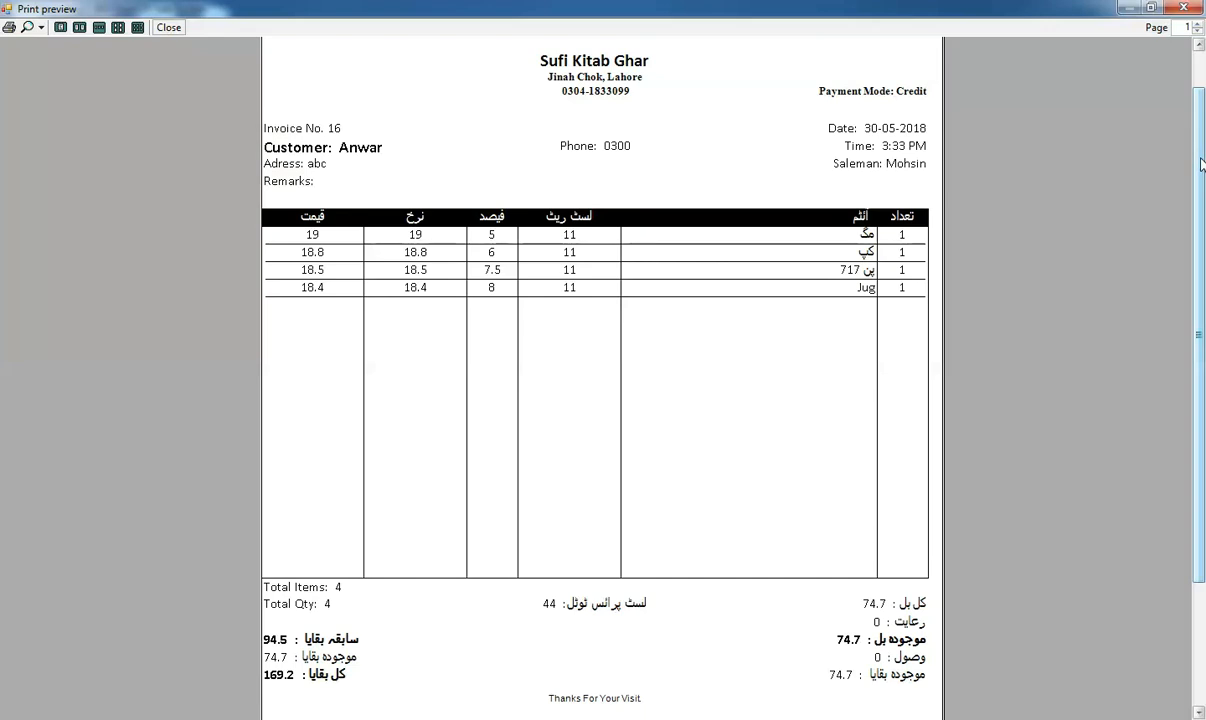
pyautogui.click(1184, 8)
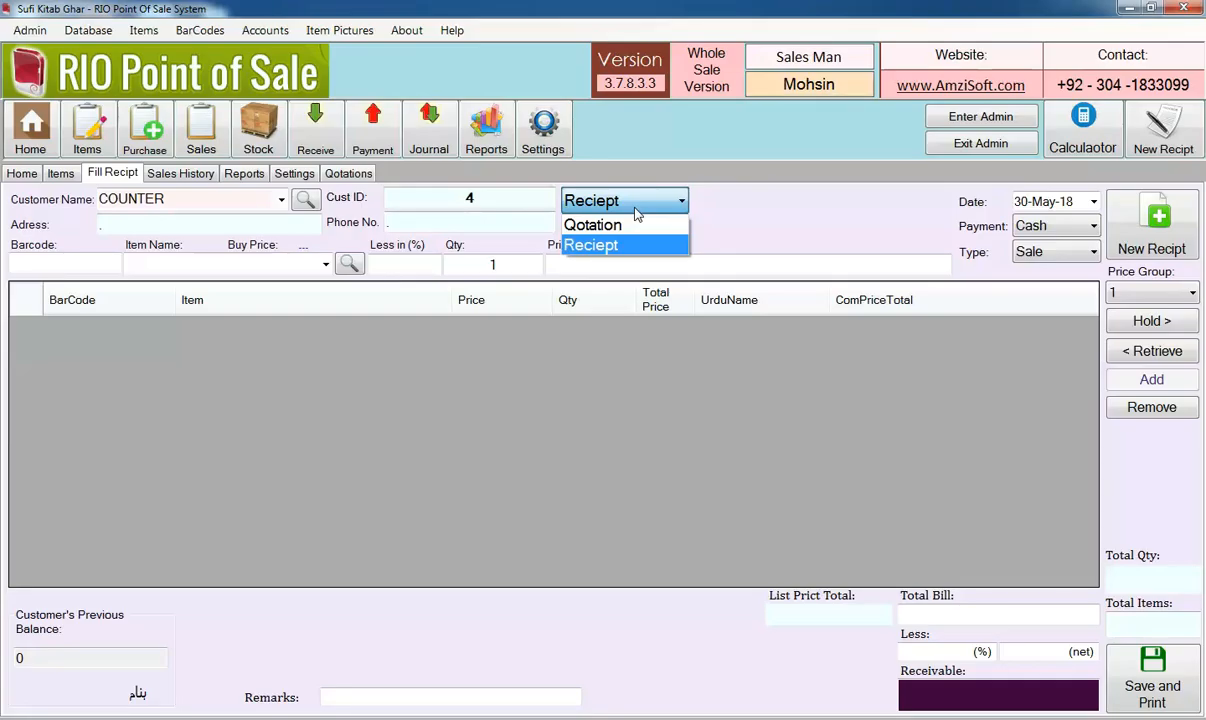
# Change the document type to Qotation and select the second customer in the customer list
pyautogui.click(627, 231)
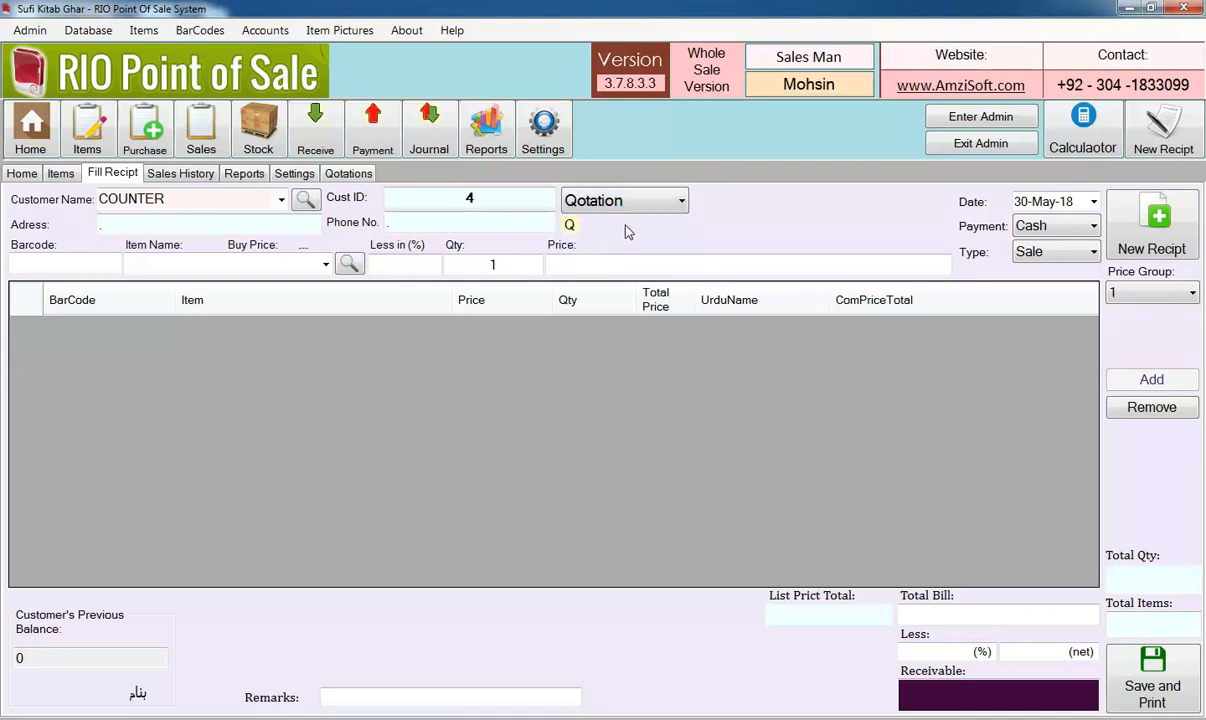
pyautogui.click(283, 202)
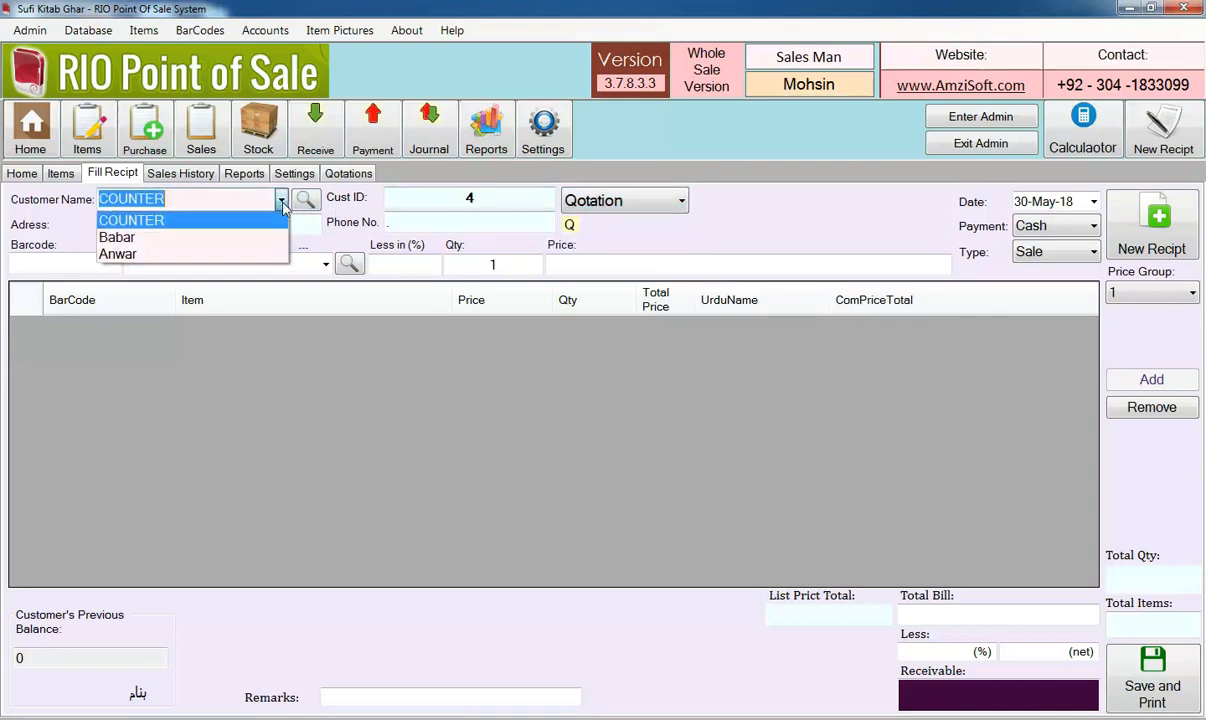
pyautogui.click(245, 236)
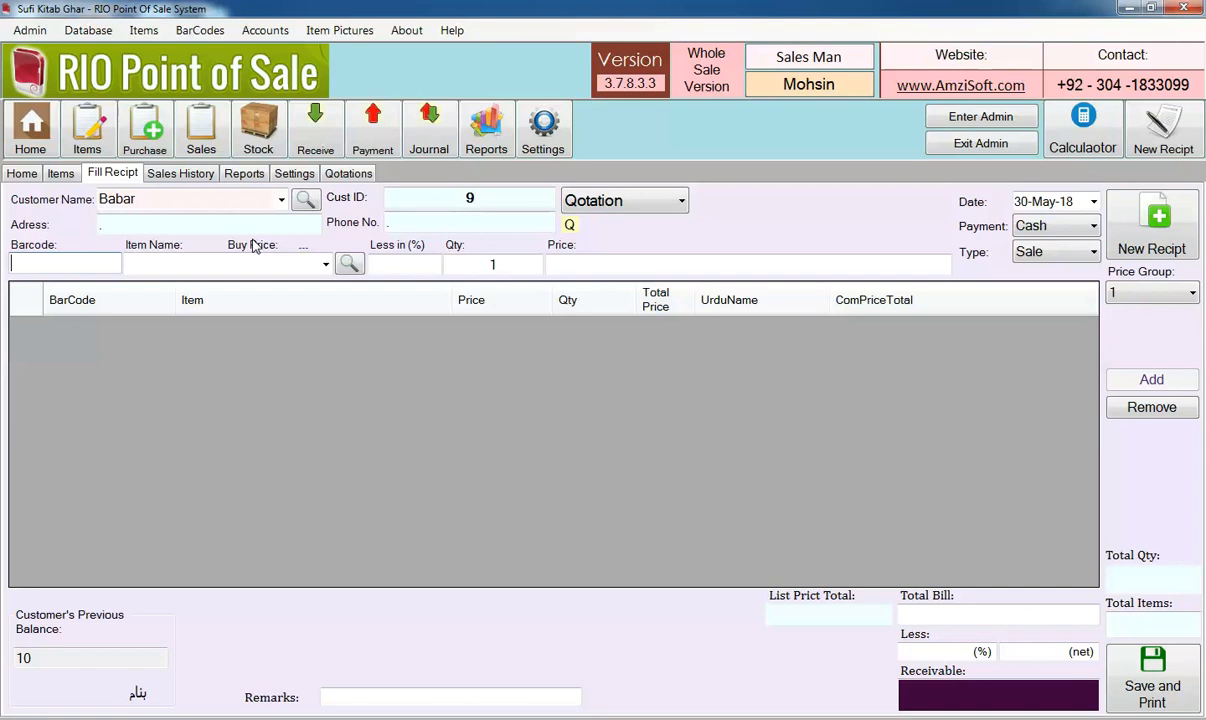
# Add the items with barcodes 1, 2, 3, 4 and 5 to the quotation
pyautogui.write('1')
pyautogui.press('Return')
pyautogui.write('2')
pyautogui.press('Return')
pyautogui.write('3')
pyautogui.press('Return')
pyautogui.write('4')
pyautogui.press('Return')
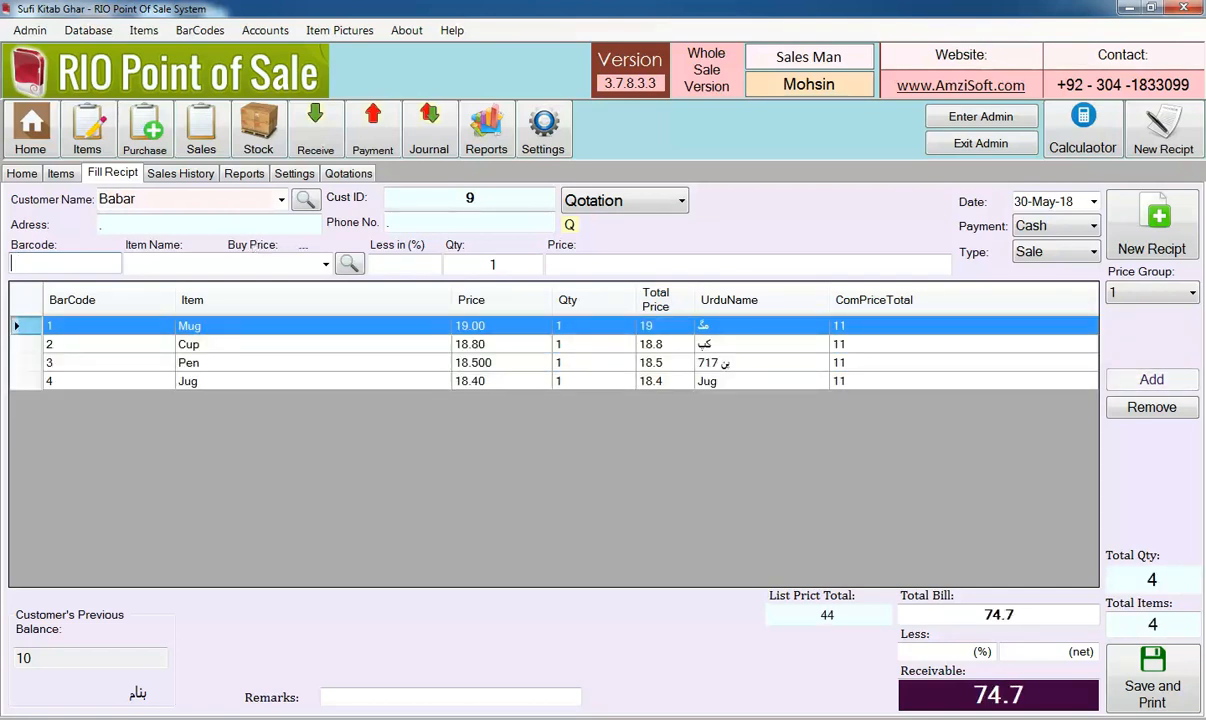
pyautogui.write('5')
pyautogui.press('Return')
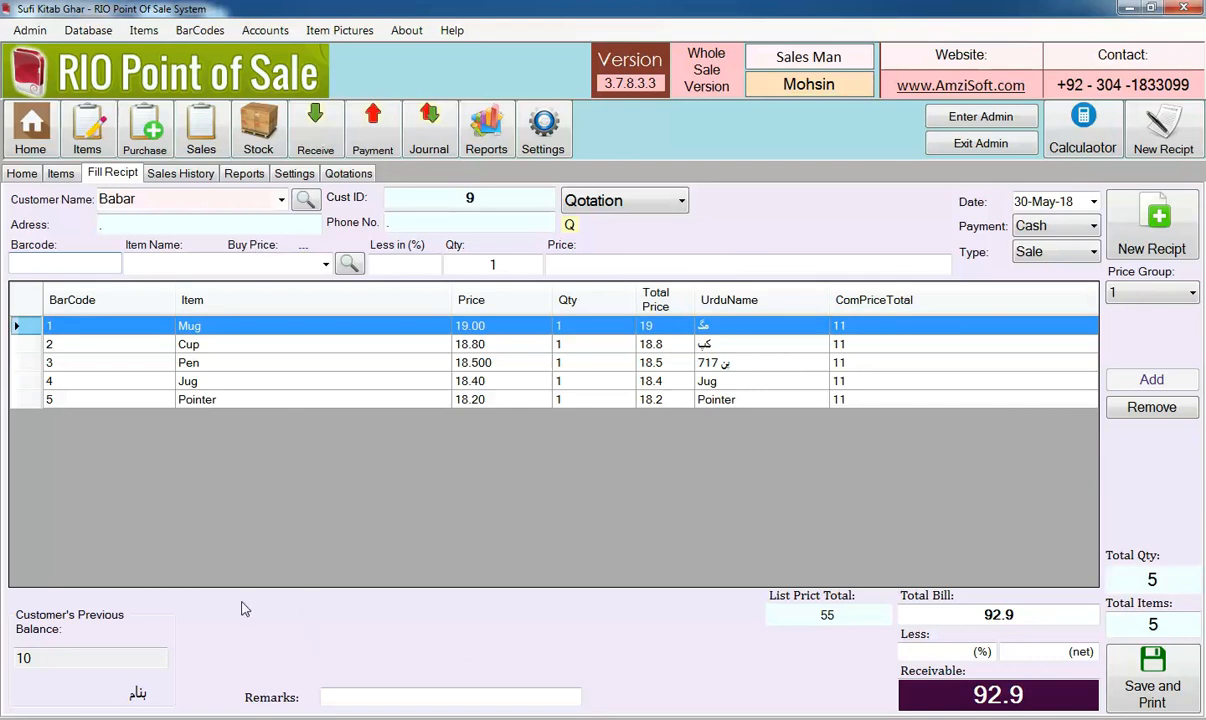
# Save the quotation and review its print preview with the whole page in view
pyautogui.click(1150, 686)
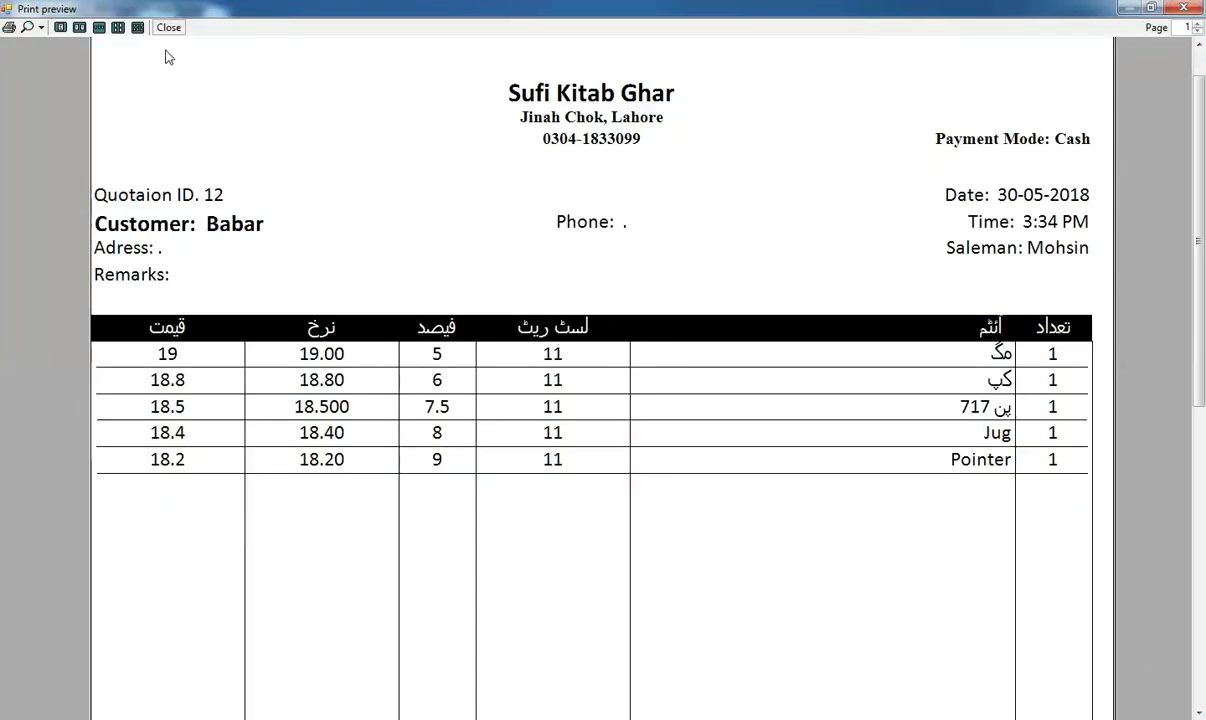
pyautogui.click(40, 28)
pyautogui.click(57, 135)
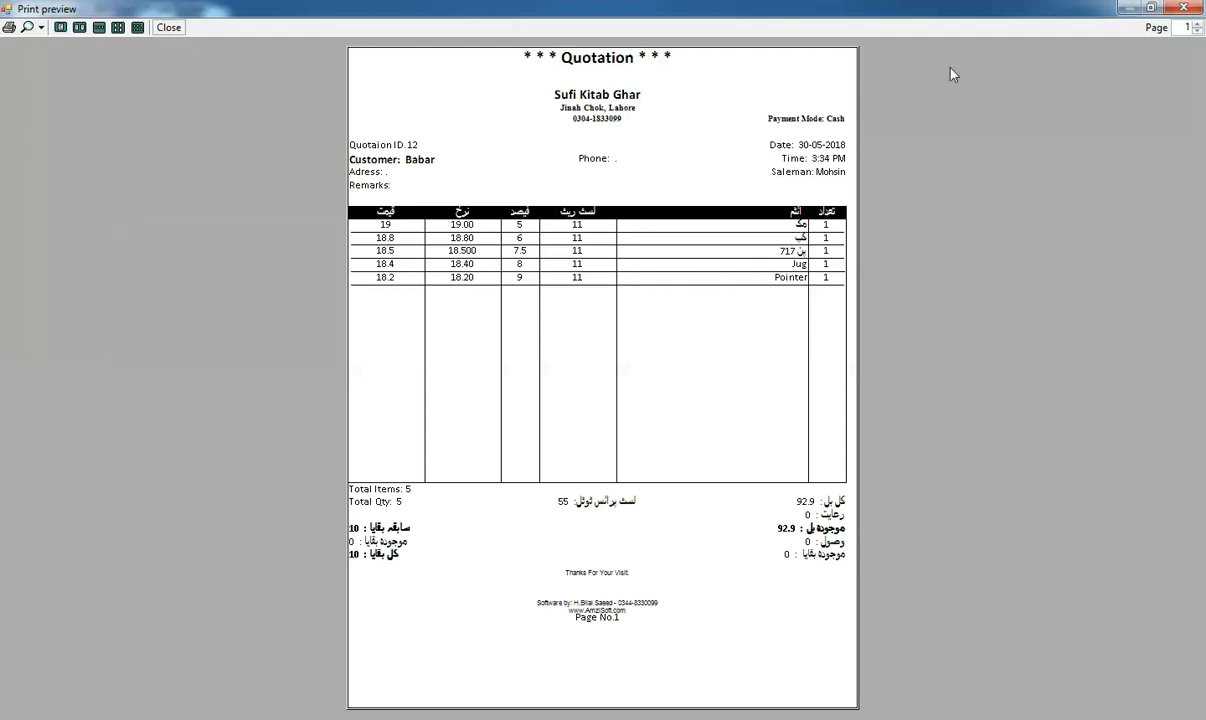
pyautogui.click(1183, 7)
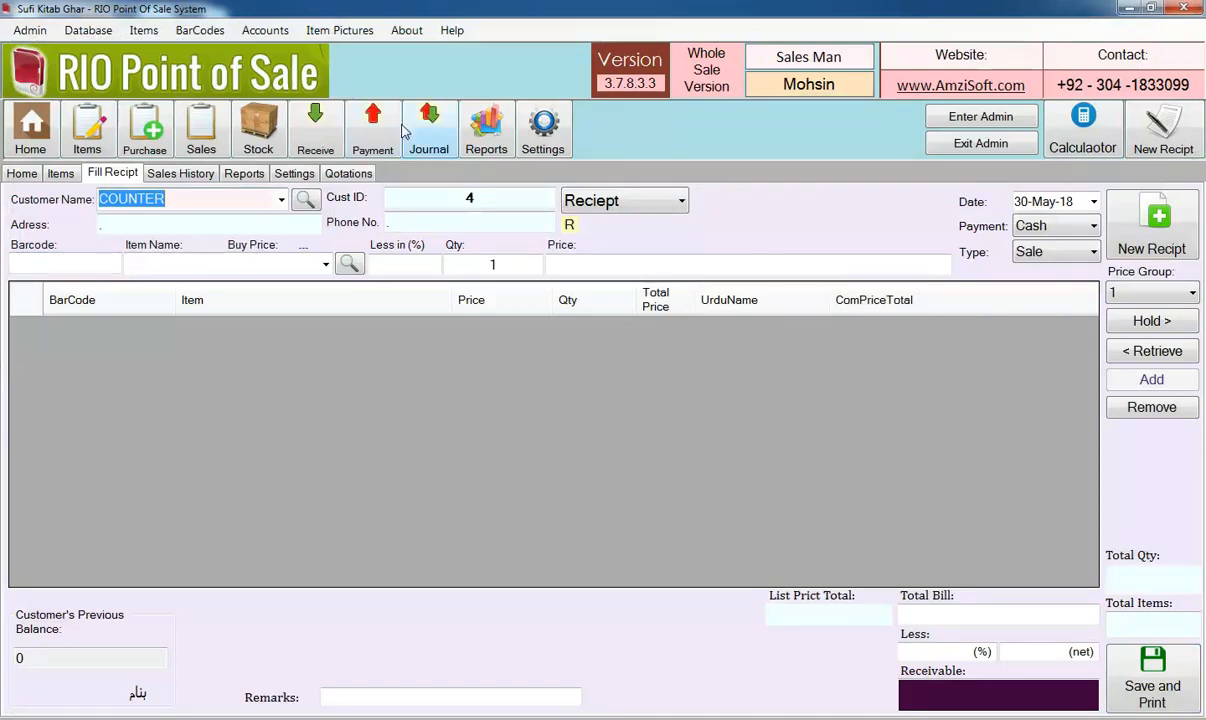
# Load the saved quotation into the receipt form, cancel the payment entry and keep the document type as Reciept
pyautogui.click(352, 173)
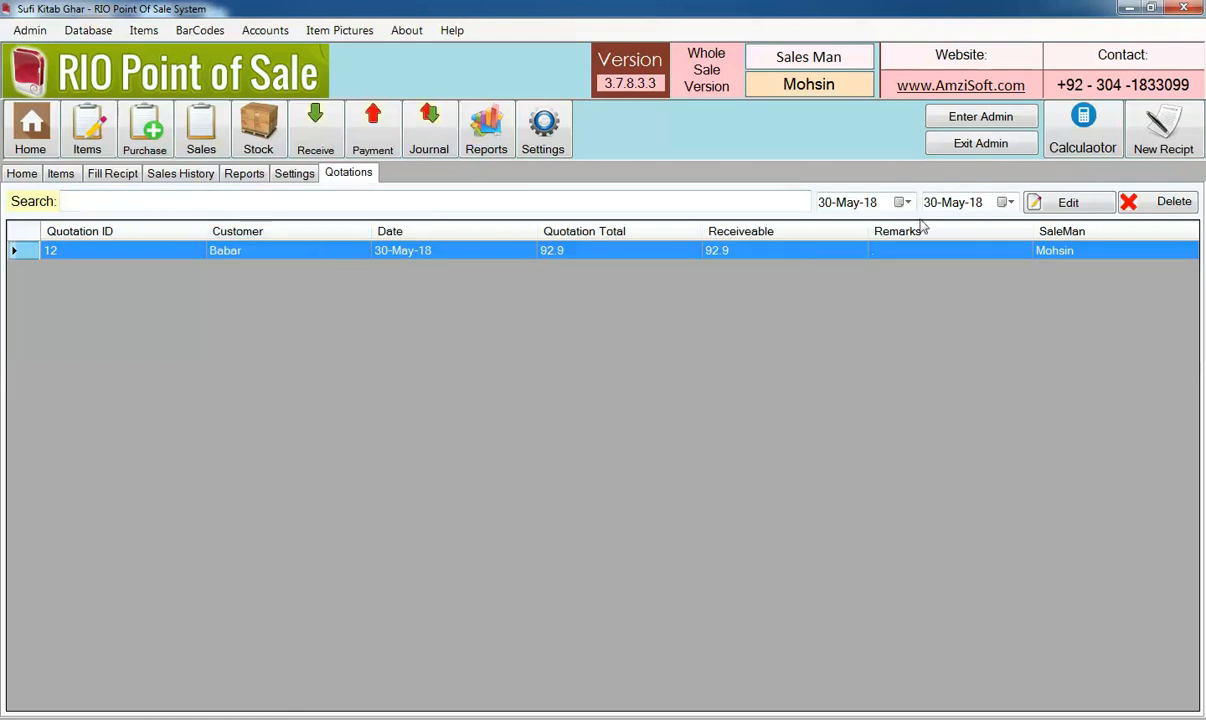
pyautogui.doubleClick(979, 257)
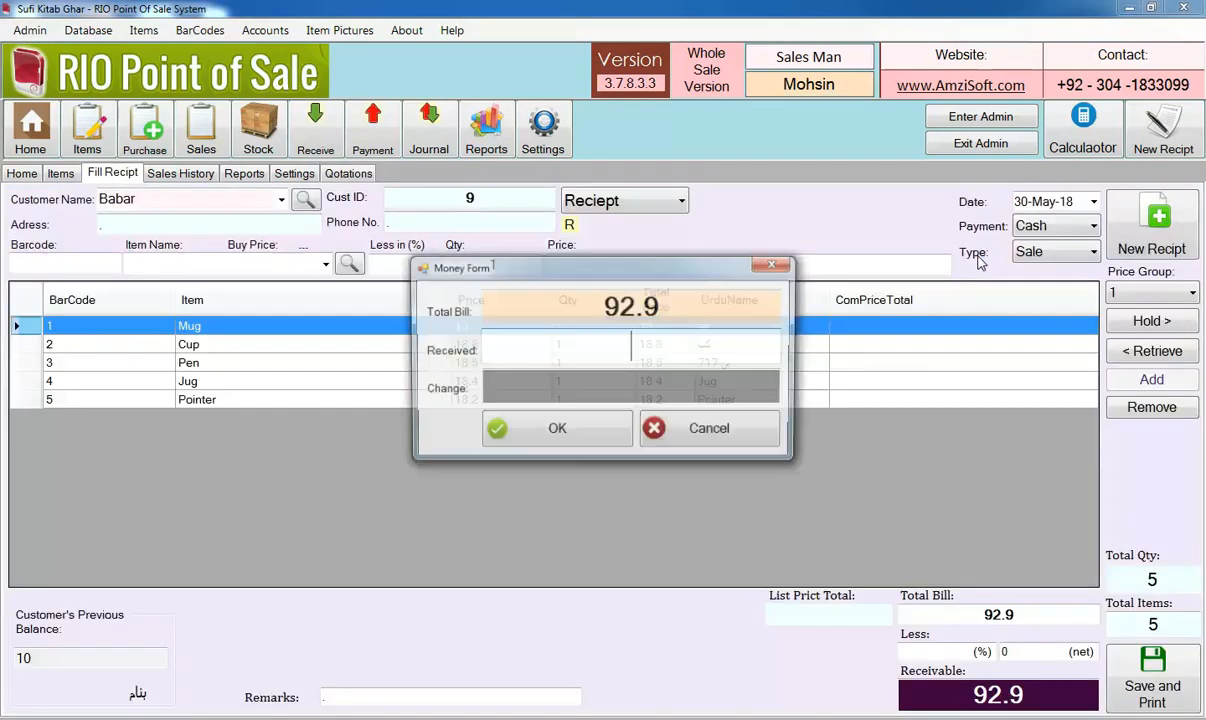
pyautogui.click(737, 430)
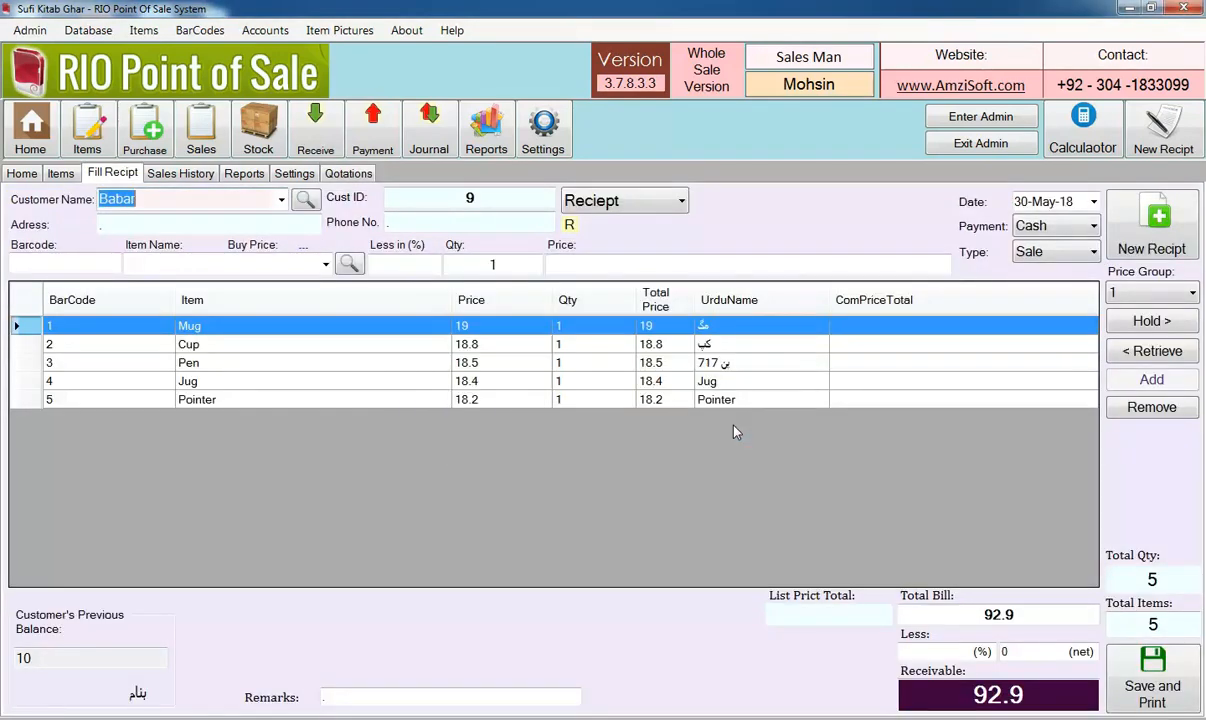
pyautogui.click(625, 198)
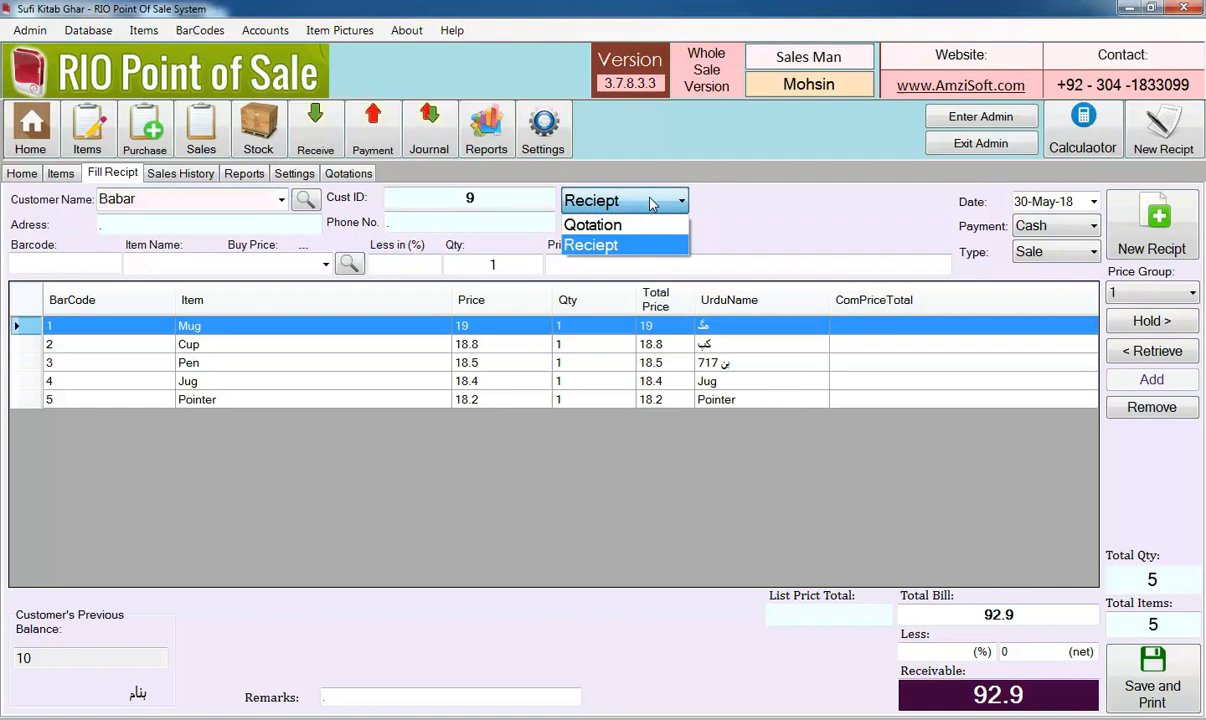
pyautogui.click(630, 246)
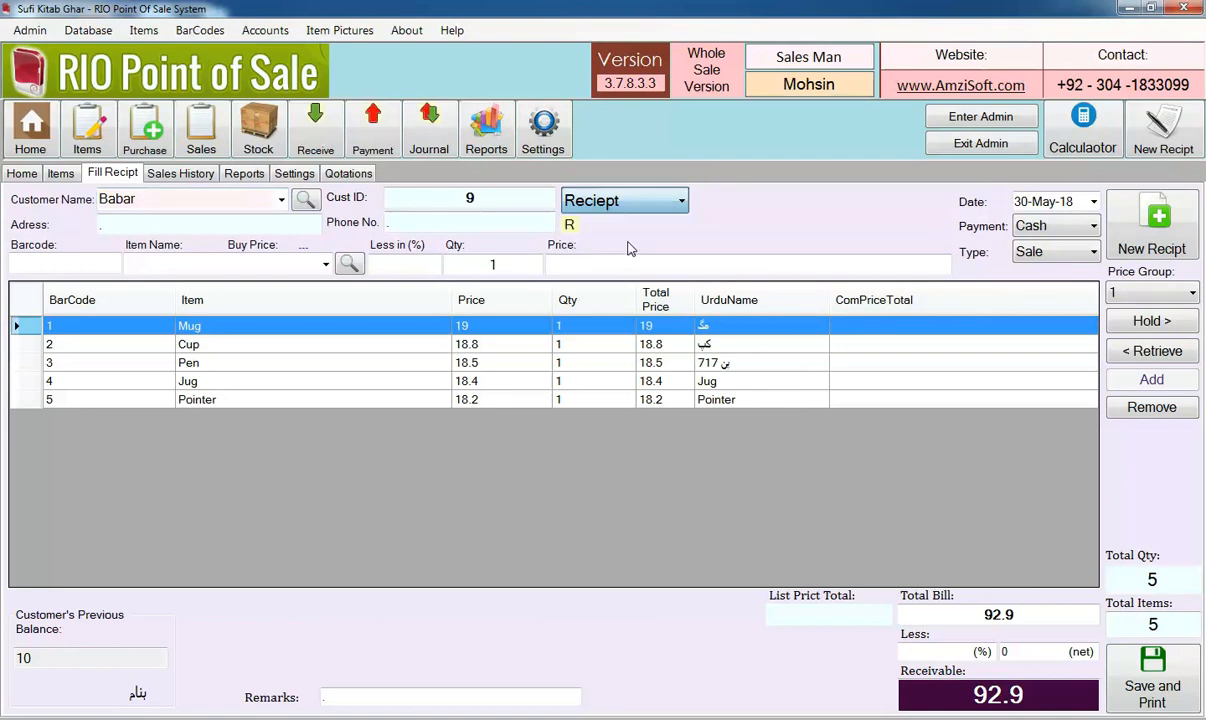
# Save the loaded quotation as a sale receipt with 0 received and check its invoice preview
pyautogui.click(1180, 684)
pyautogui.write('0')
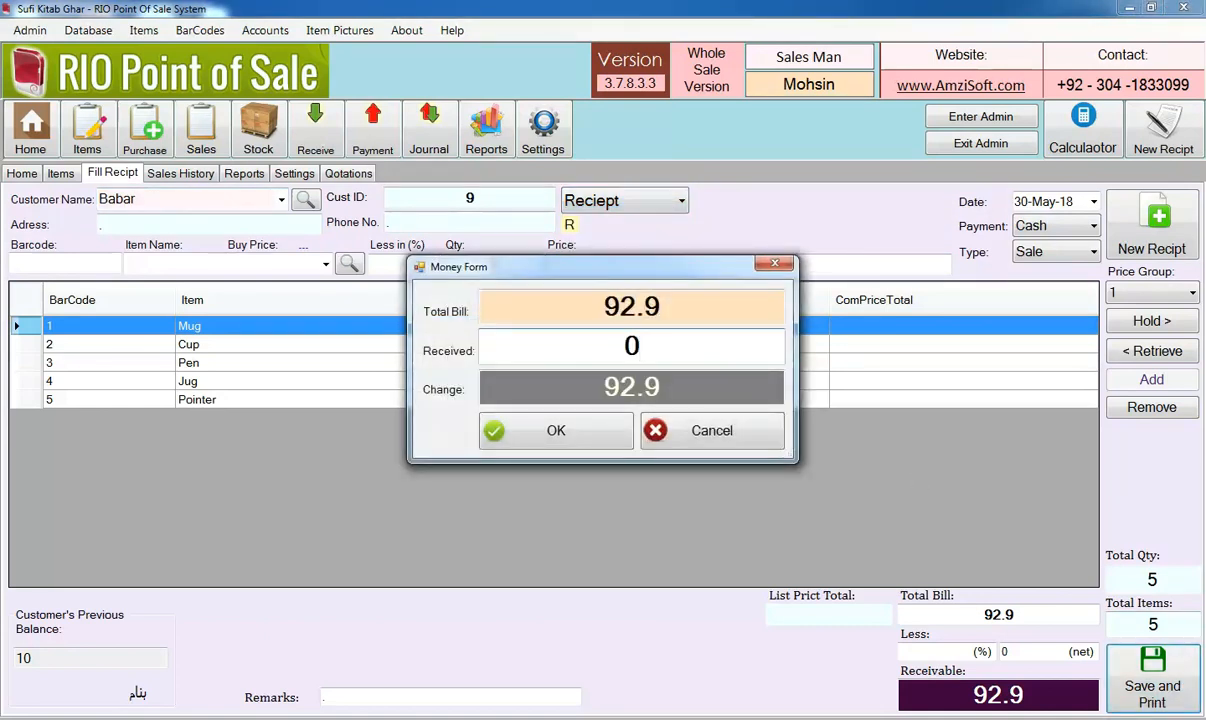
pyautogui.press('Return')
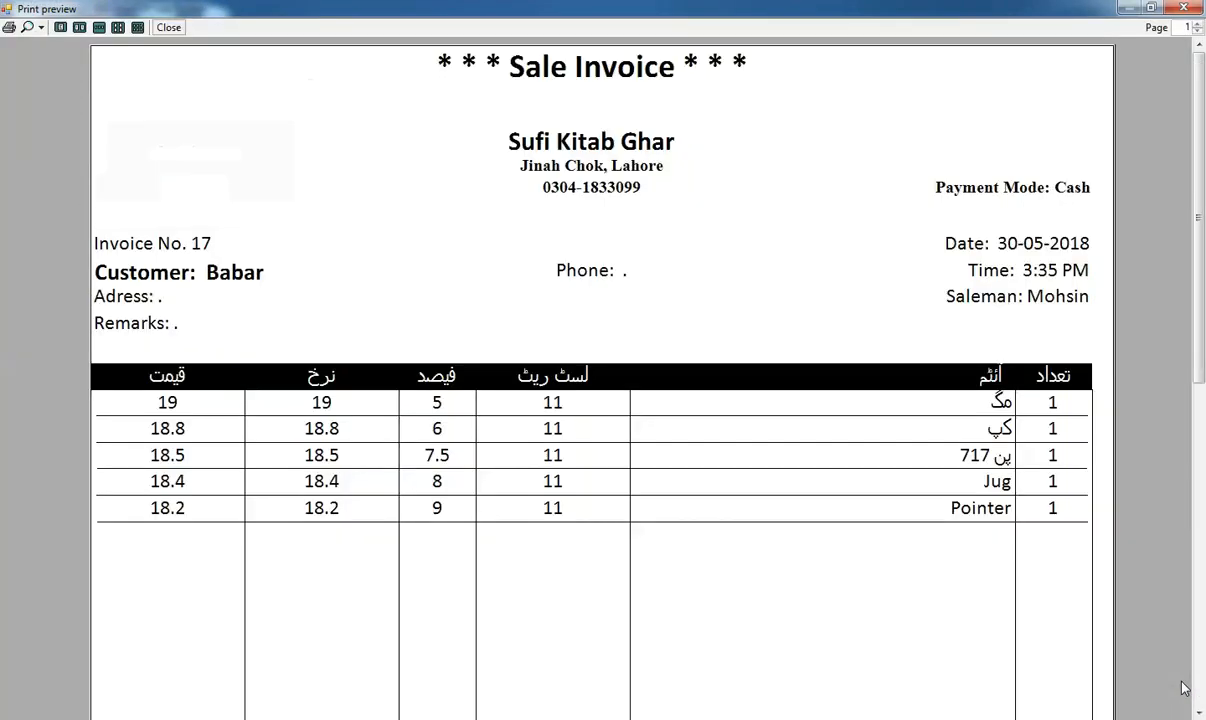
pyautogui.click(1183, 9)
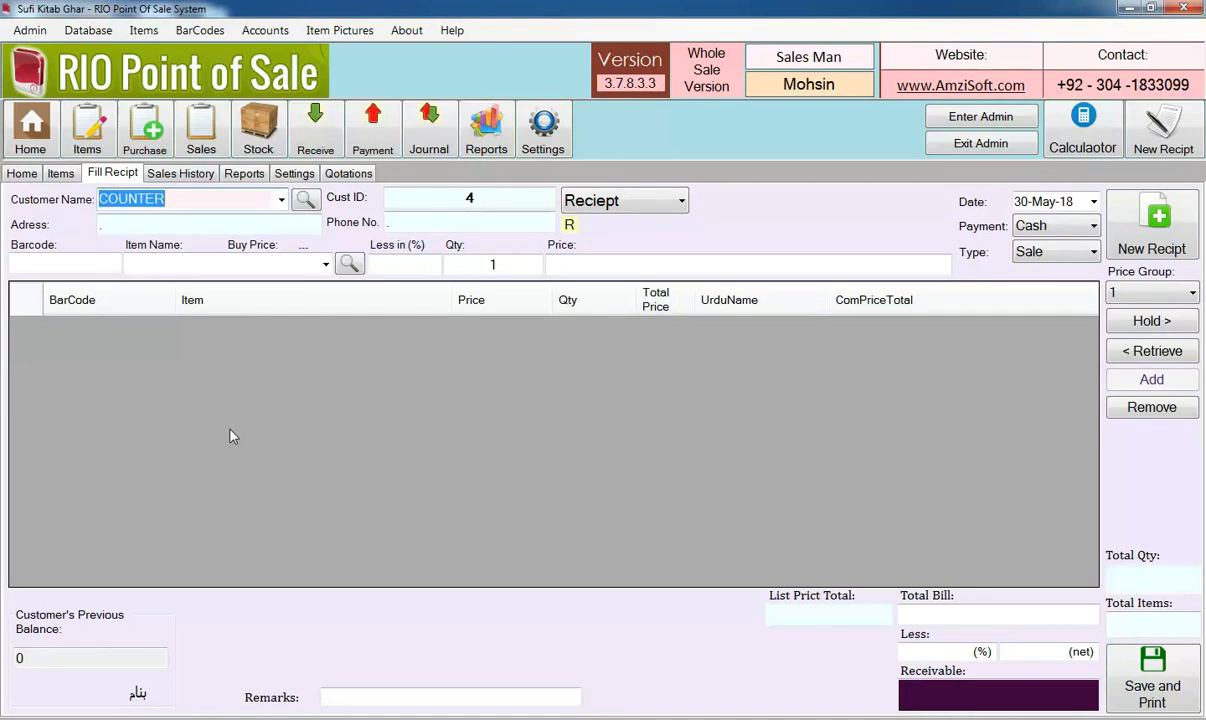
# Enable delivery note printing in the sales history and open the second listed sale for reprinting
pyautogui.click(190, 174)
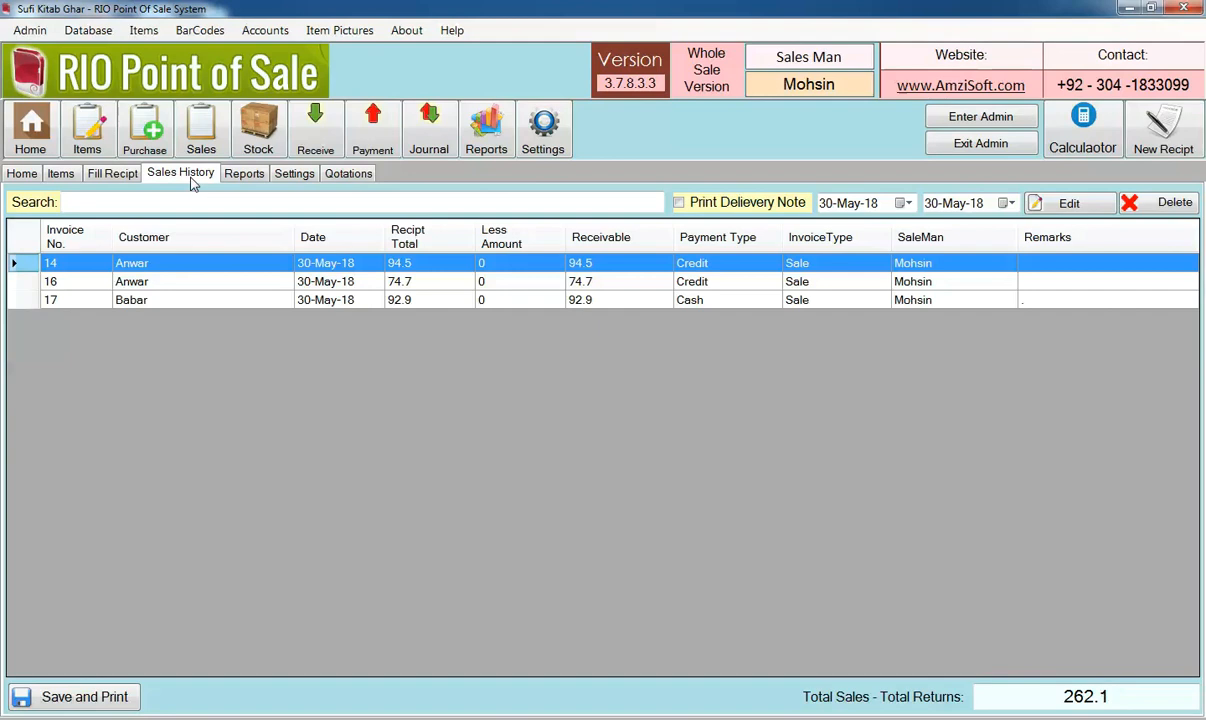
pyautogui.click(179, 286)
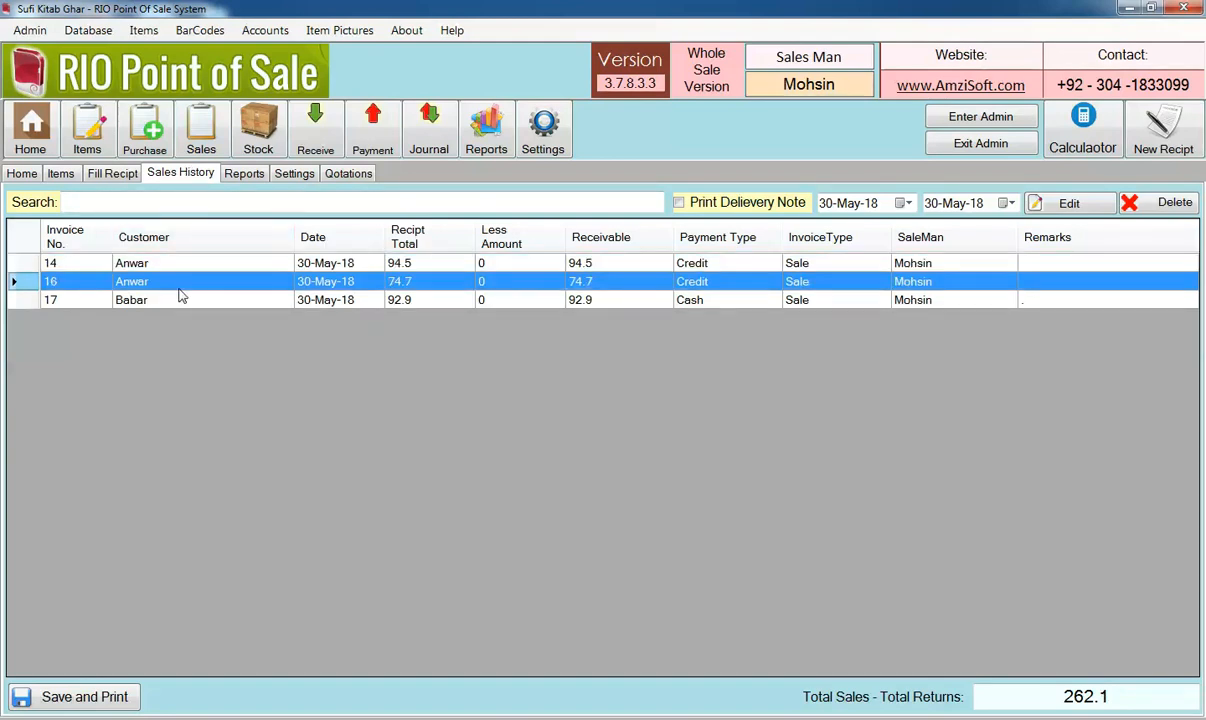
pyautogui.click(679, 204)
pyautogui.doubleClick(500, 283)
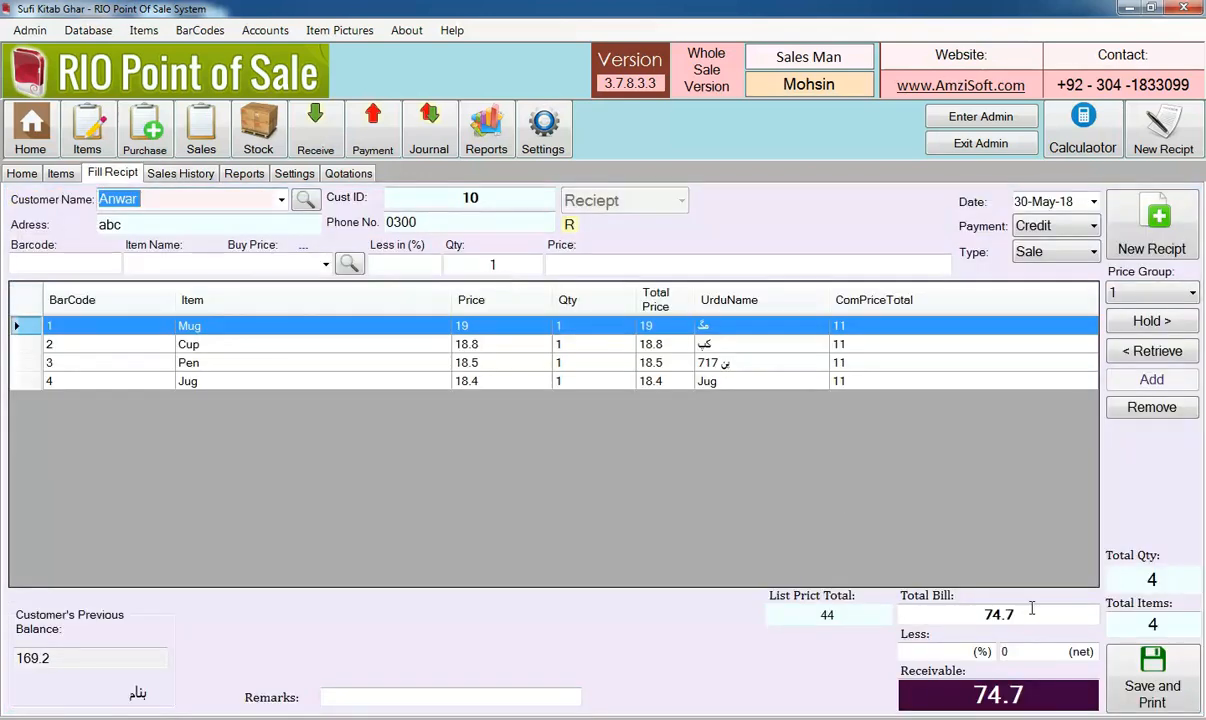
# Save the sale with 0 received and review the full page of its delivery note preview
pyautogui.click(1153, 686)
pyautogui.write('0')
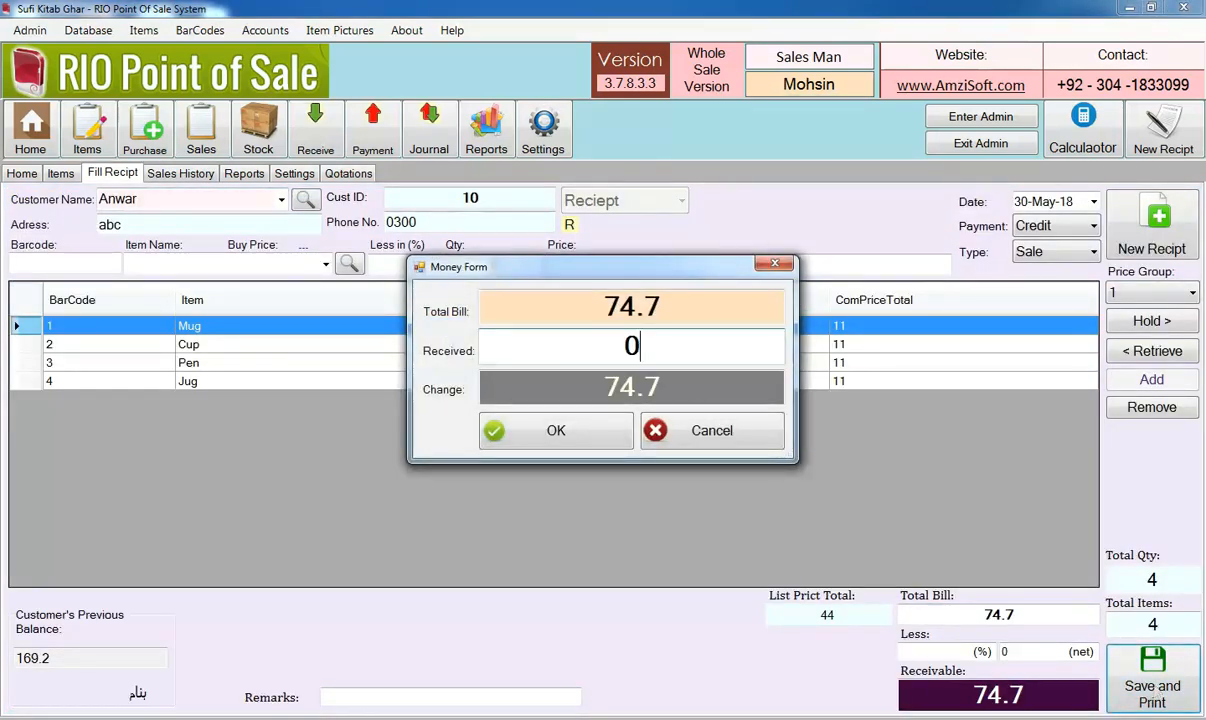
pyautogui.press('Return')
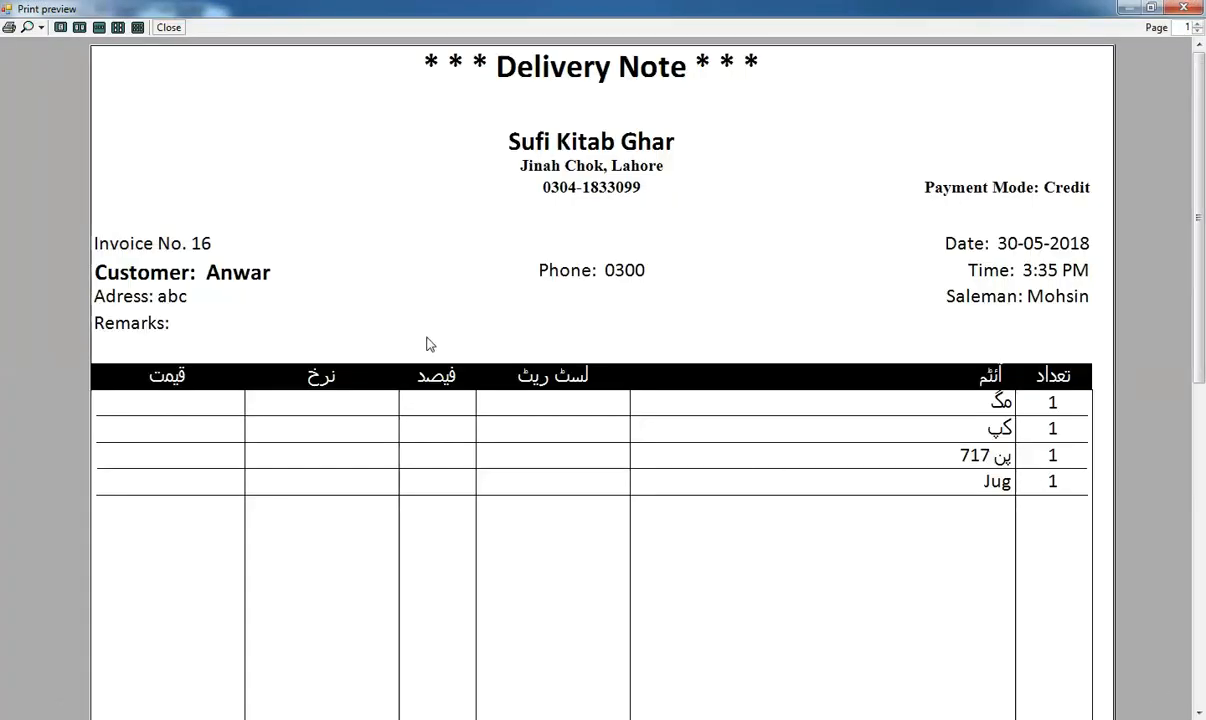
pyautogui.click(41, 28)
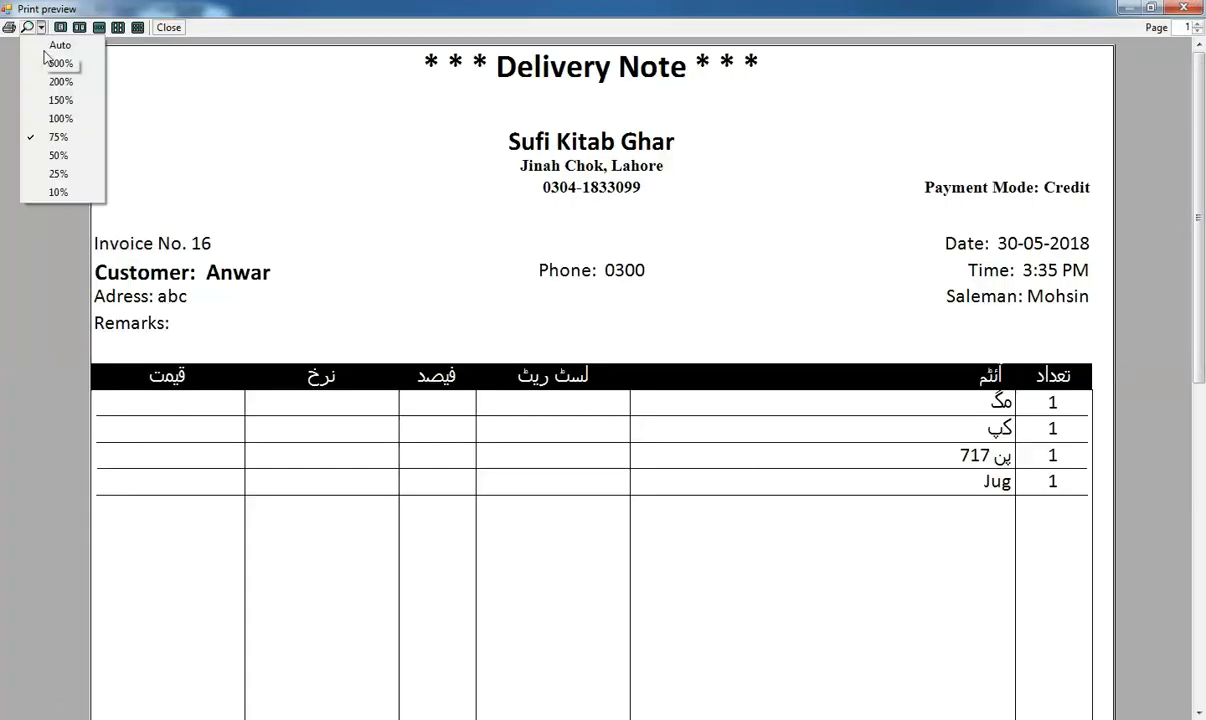
pyautogui.click(58, 140)
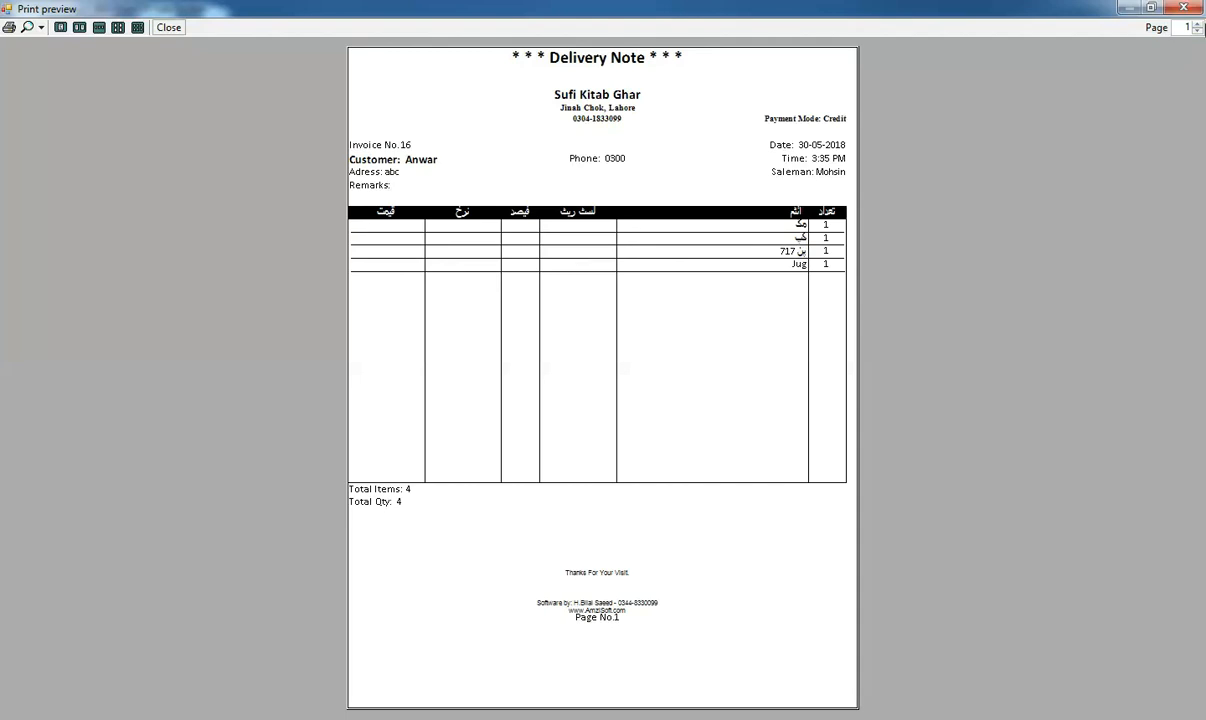
pyautogui.click(1190, 9)
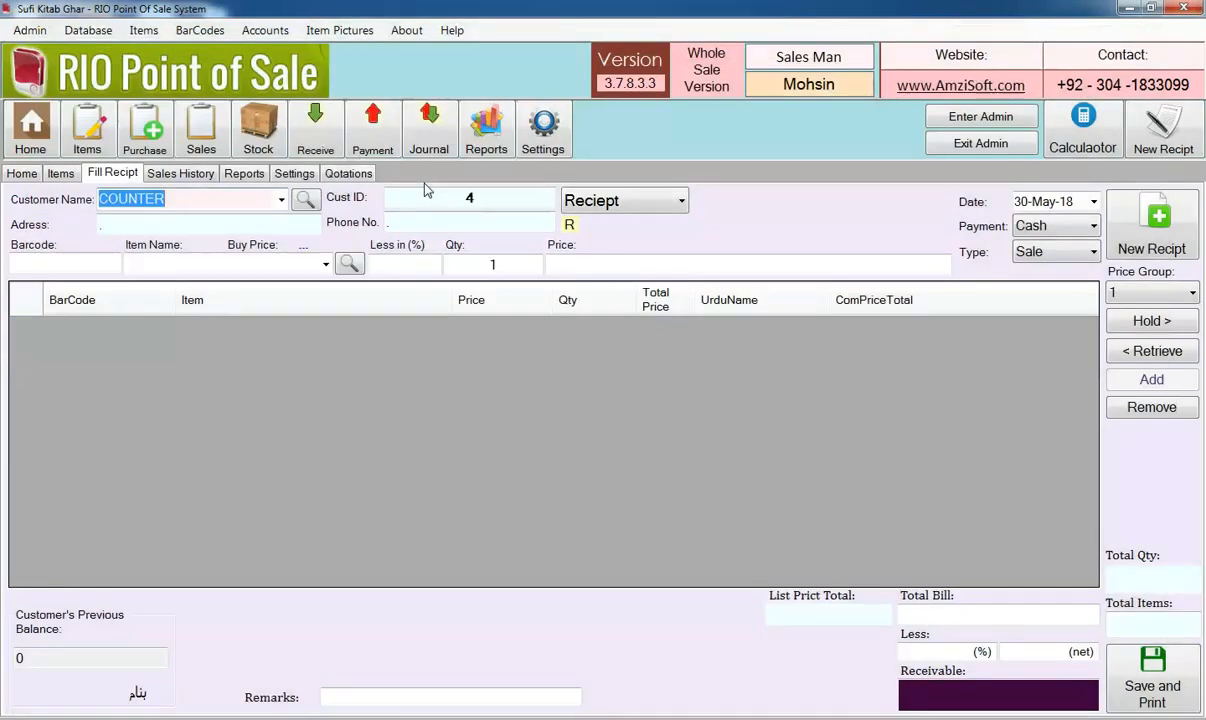
# Show the Delievery Notes report for receipt number 16
pyautogui.click(299, 175)
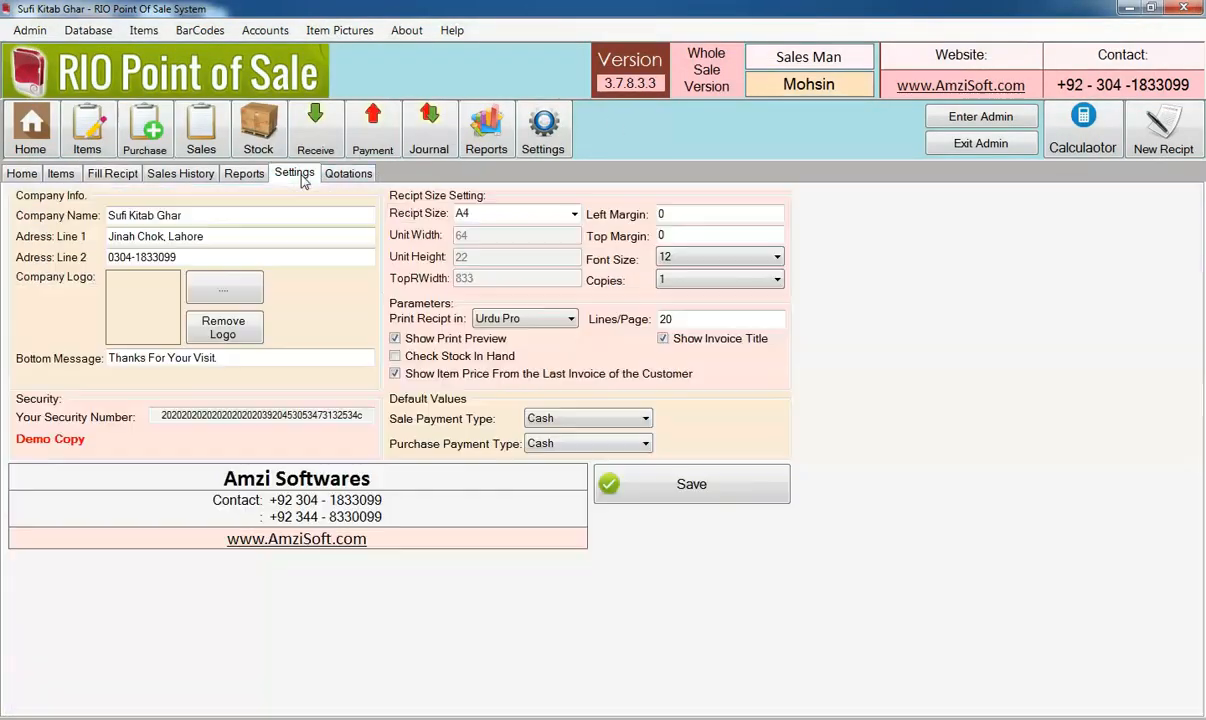
pyautogui.click(257, 177)
pyautogui.click(280, 209)
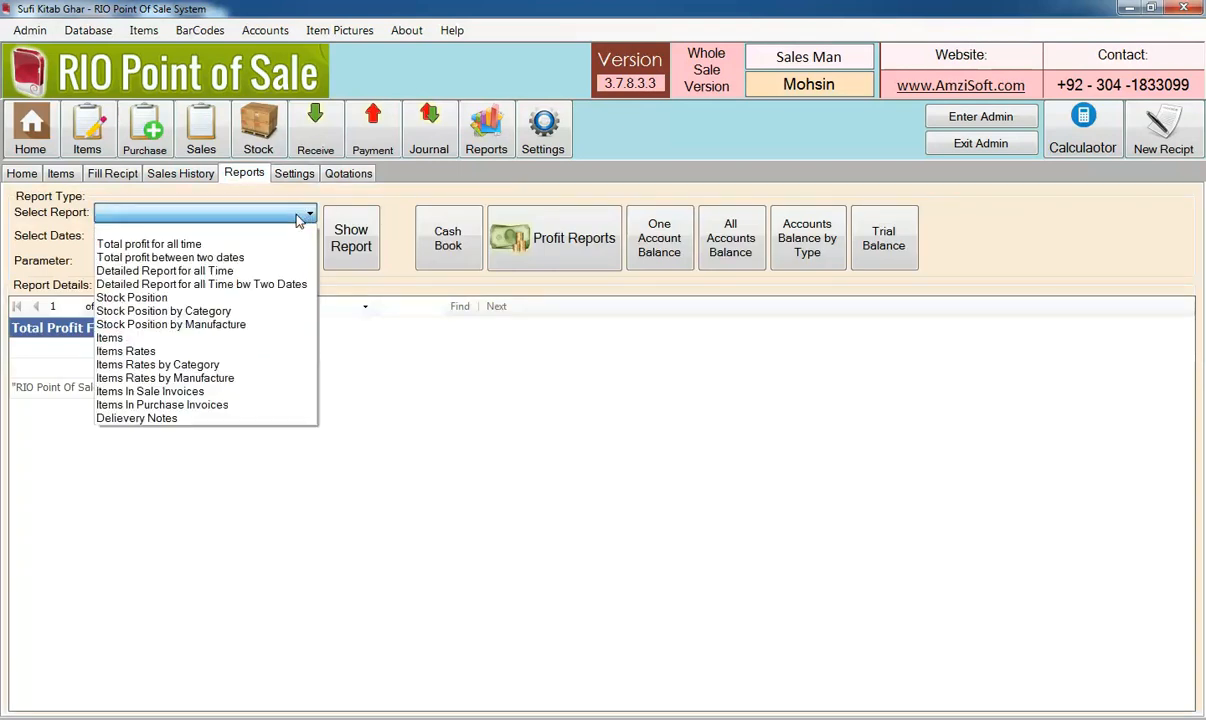
pyautogui.click(198, 416)
pyautogui.click(113, 172)
pyautogui.click(182, 174)
pyautogui.click(132, 279)
pyautogui.click(245, 174)
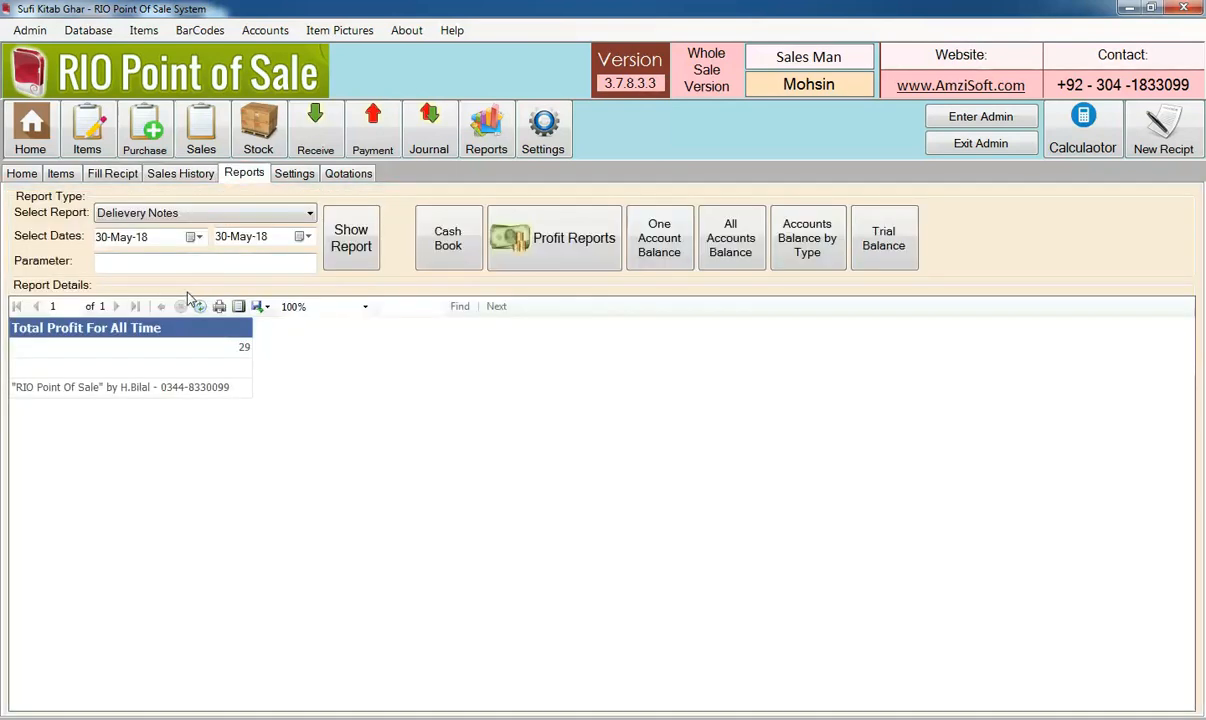
pyautogui.write('16')
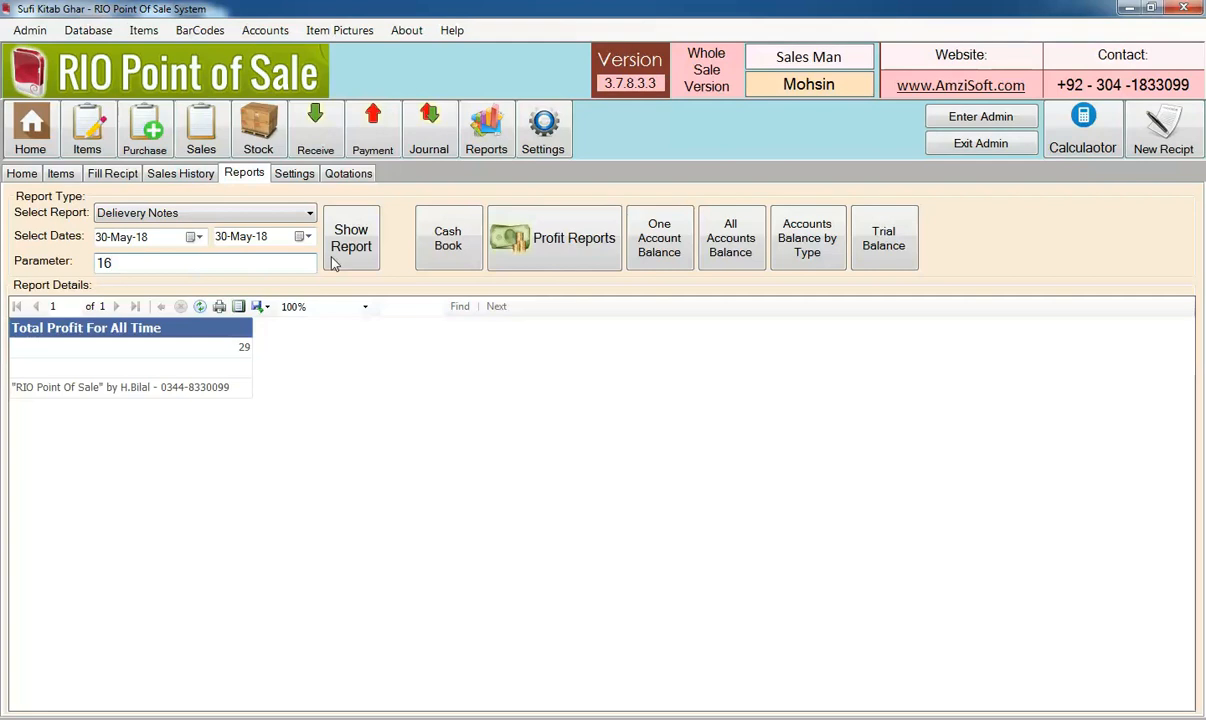
pyautogui.click(355, 236)
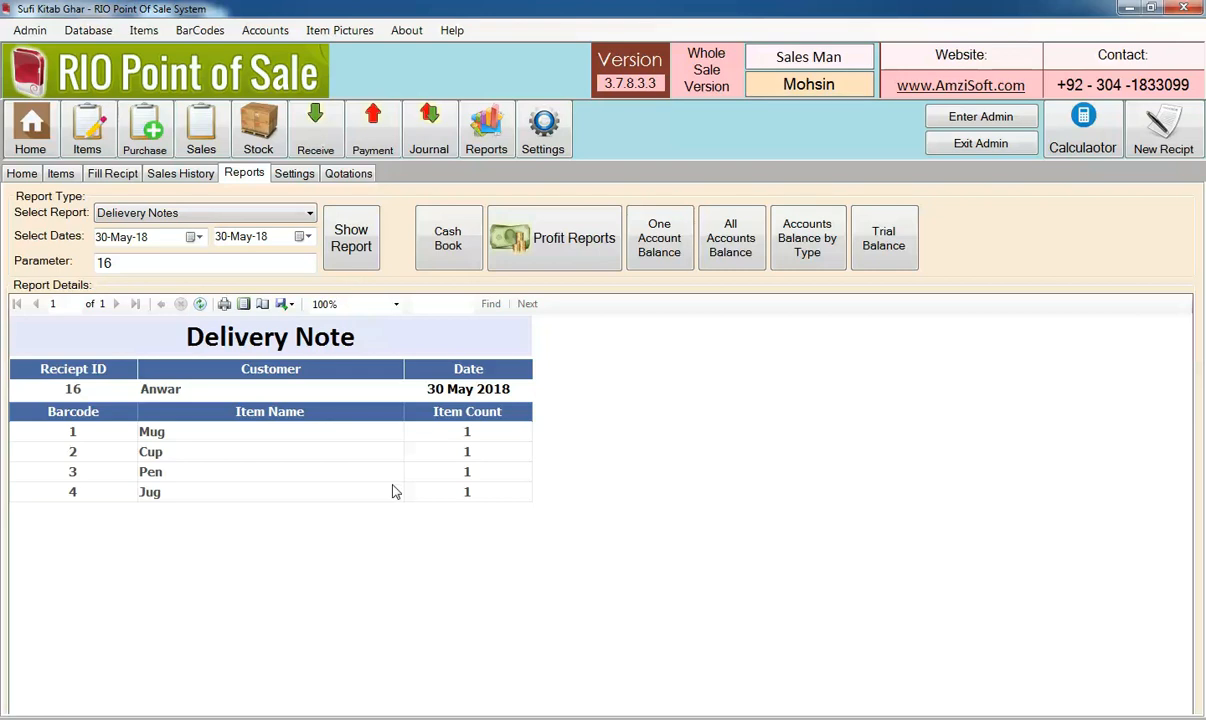
pyautogui.click(63, 174)
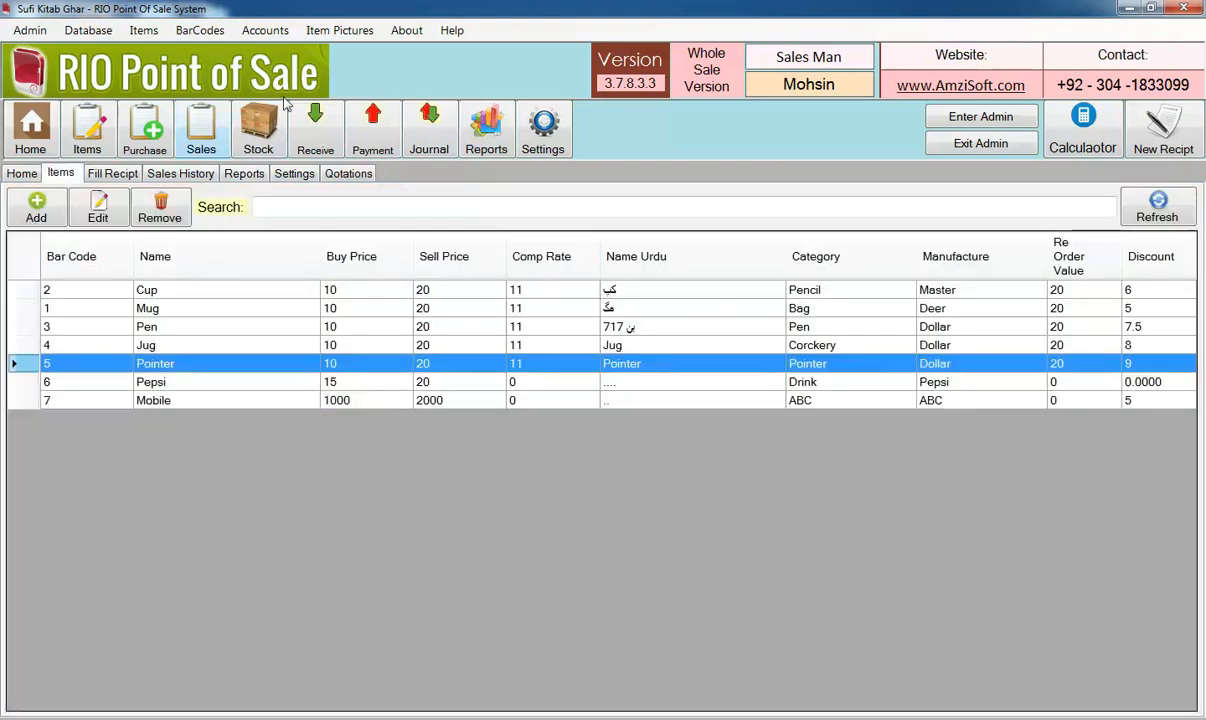
pyautogui.click(330, 31)
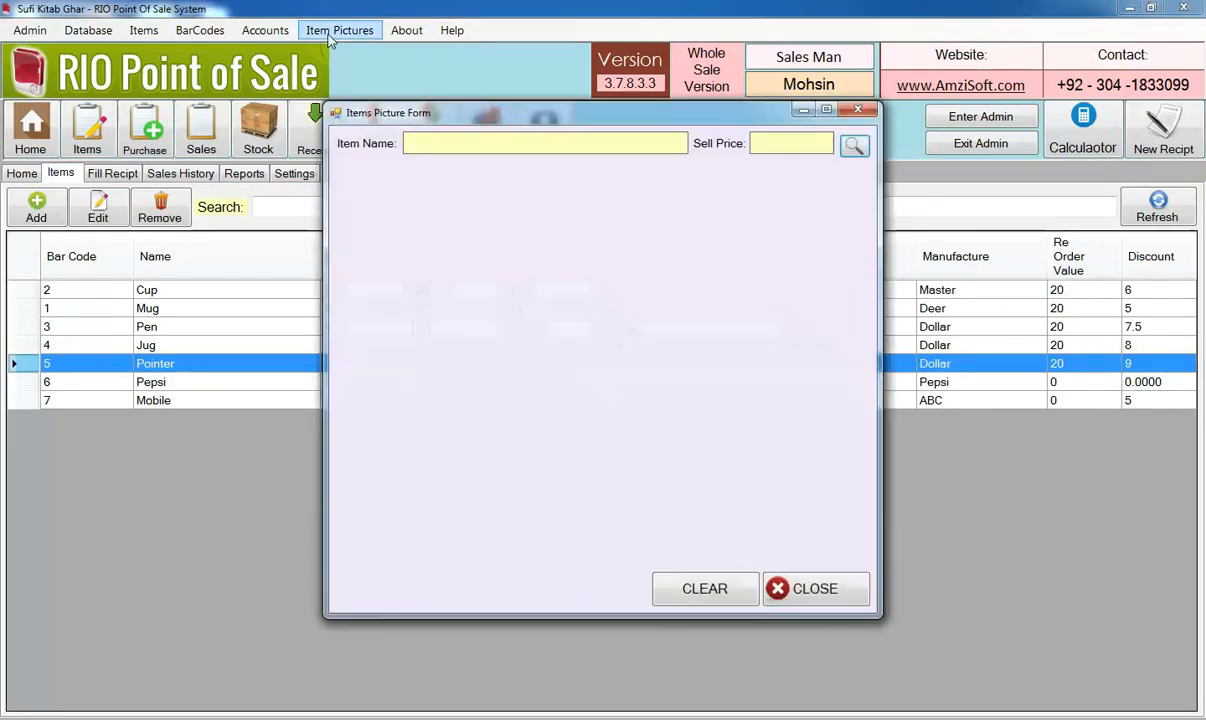
pyautogui.click(860, 108)
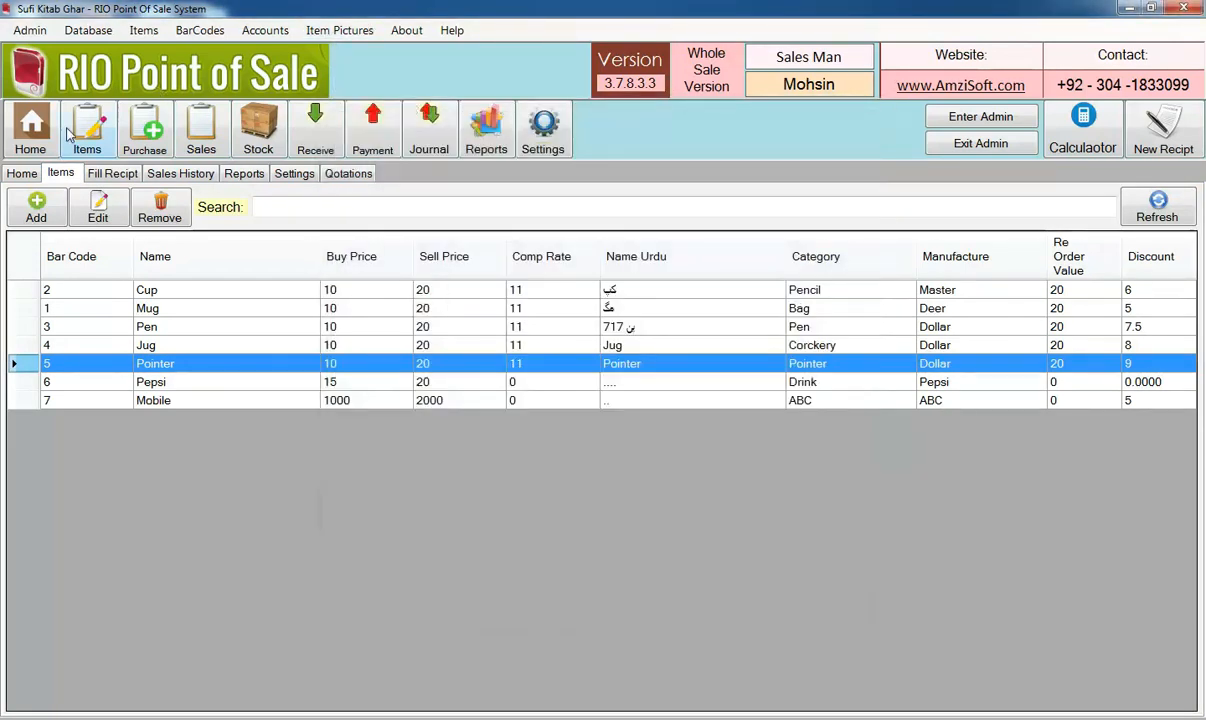
pyautogui.click(31, 143)
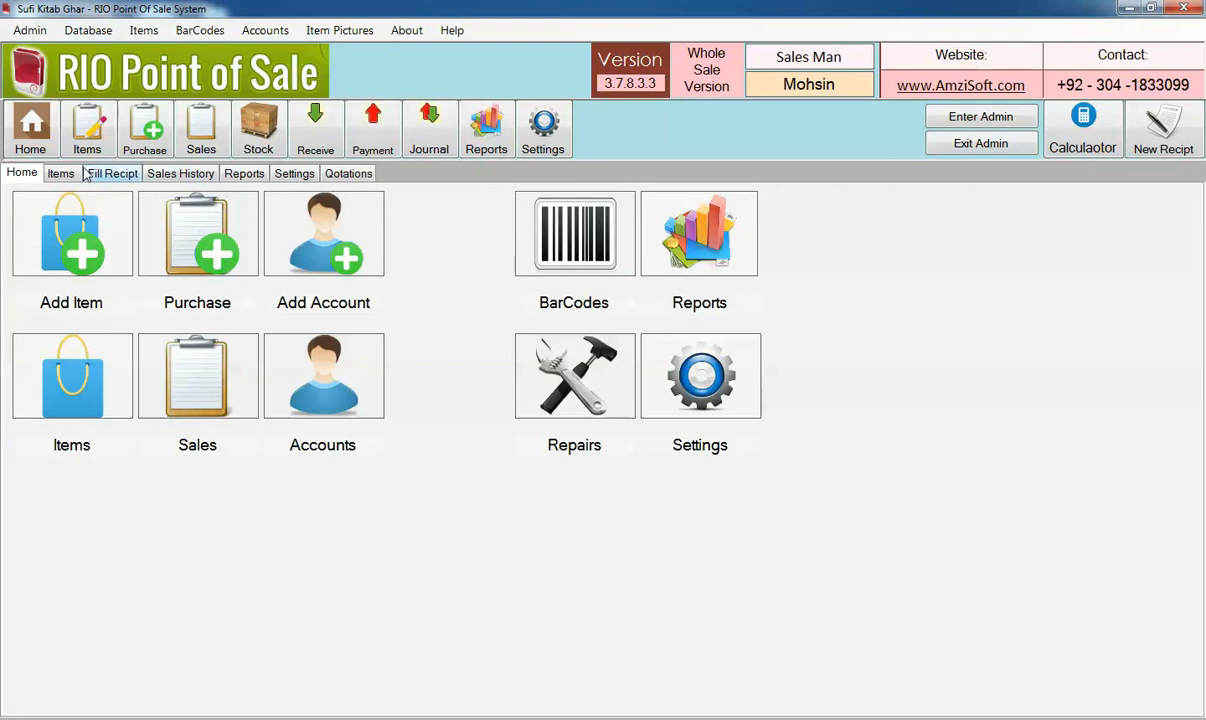
# Assign the image D:\Mobile Images\Apple\iPhone X\1.jpg to the Mobile item and update the item
pyautogui.click(60, 173)
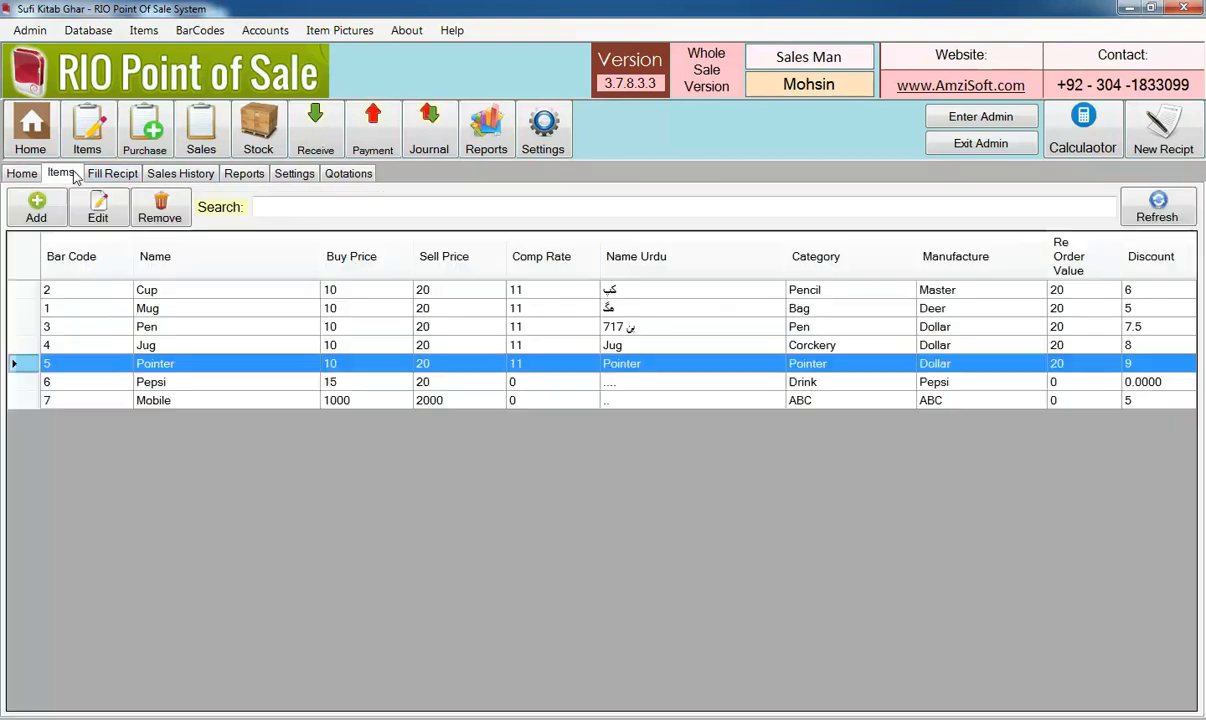
pyautogui.doubleClick(189, 400)
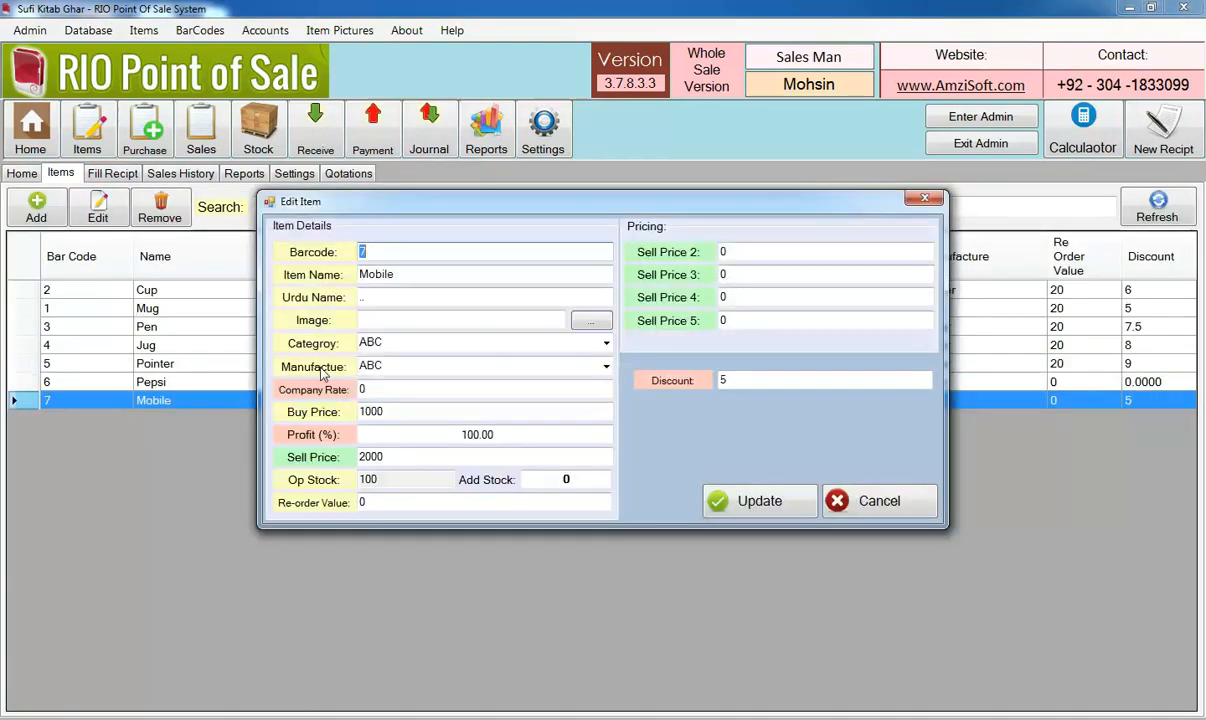
pyautogui.click(580, 323)
pyautogui.doubleClick(480, 350)
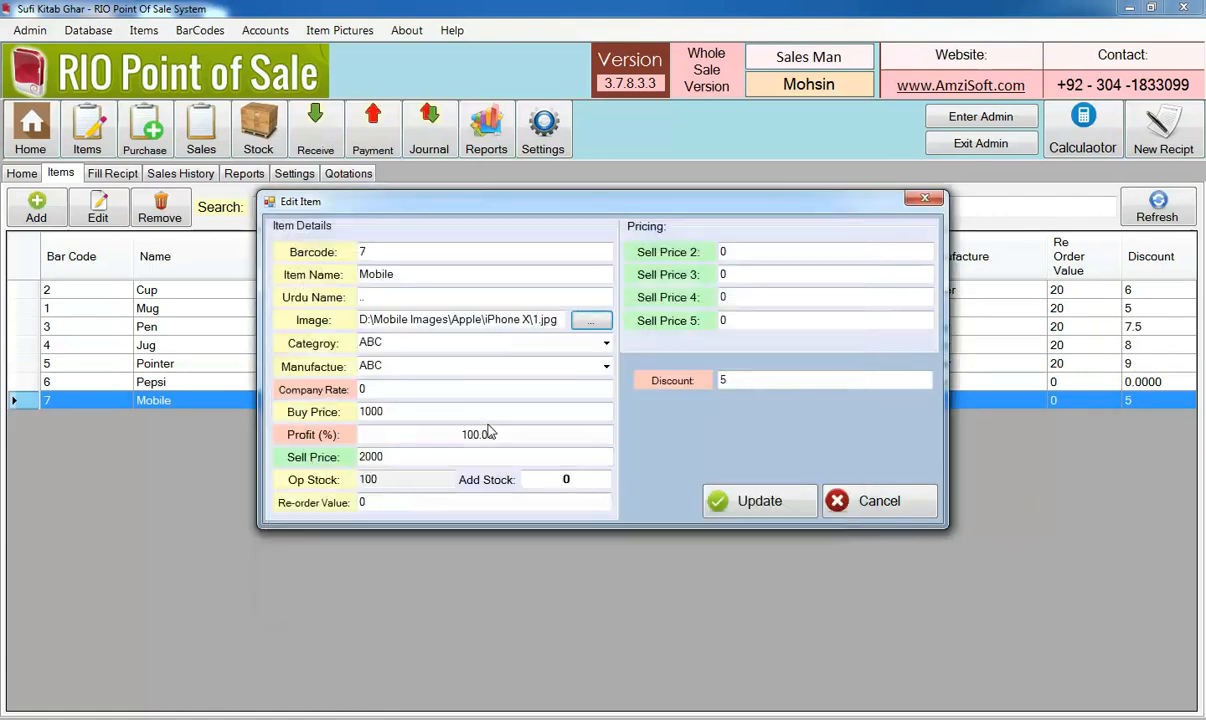
pyautogui.click(768, 505)
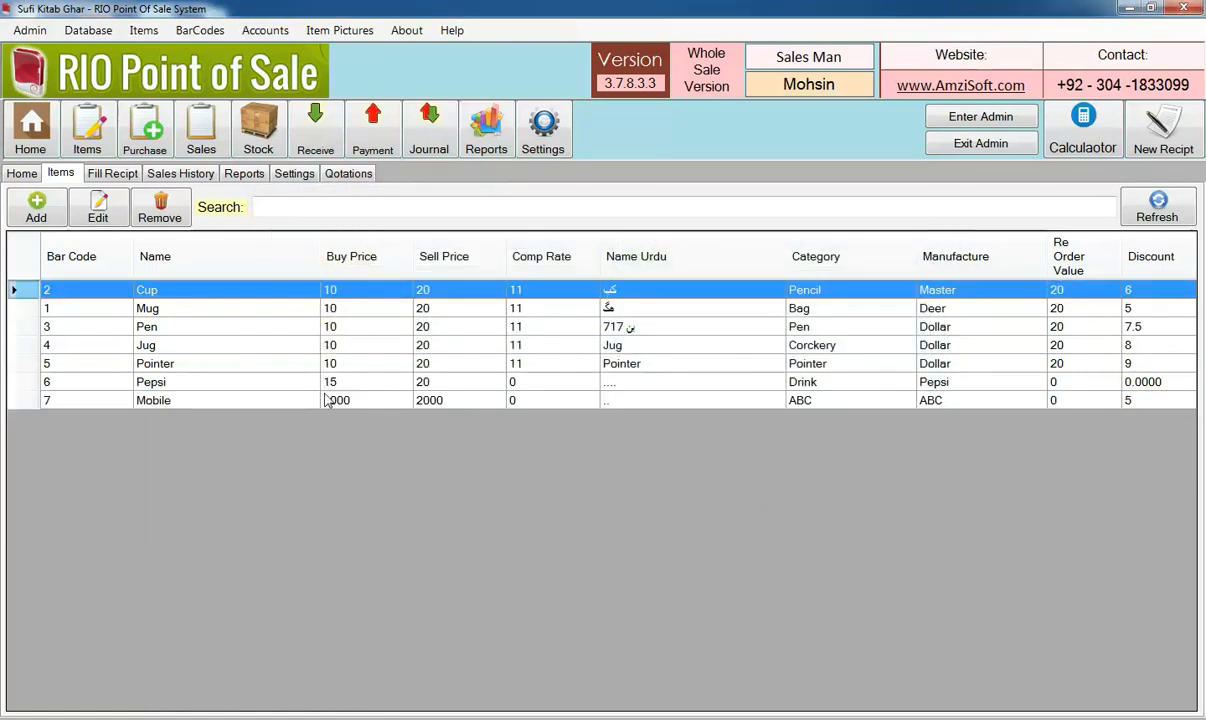
# Find the item with bar code 7 in the stock position and show its picture
pyautogui.click(243, 143)
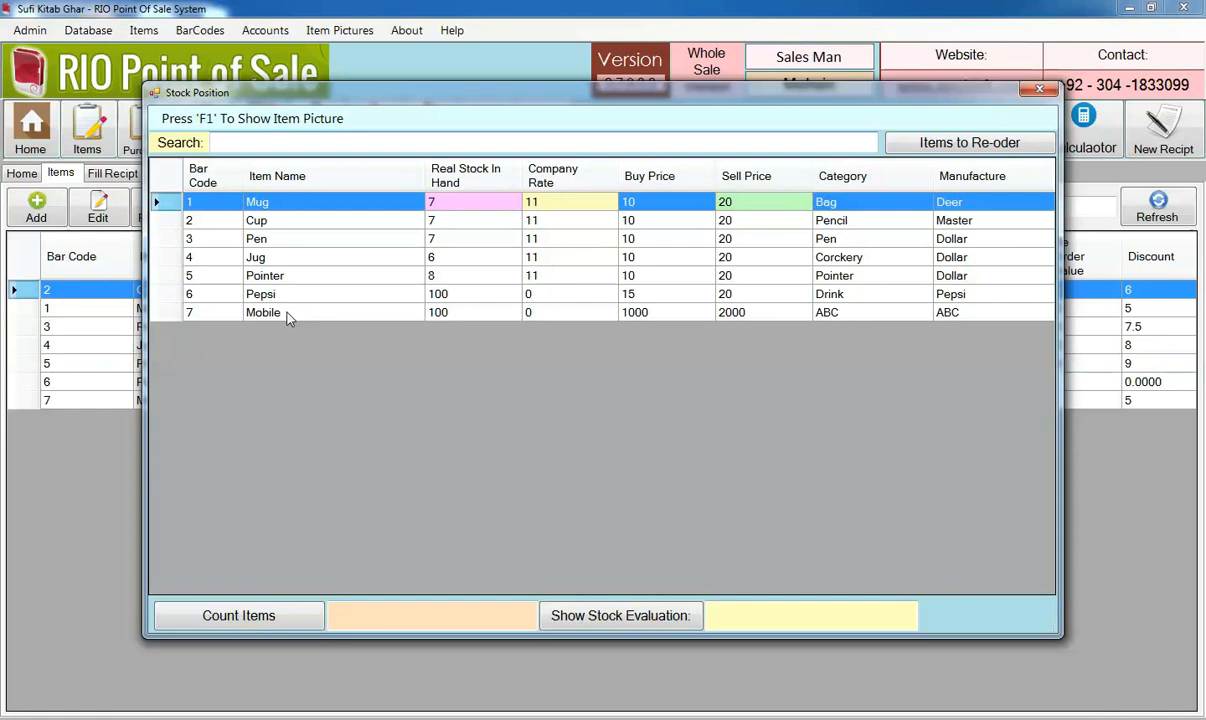
pyautogui.write('7')
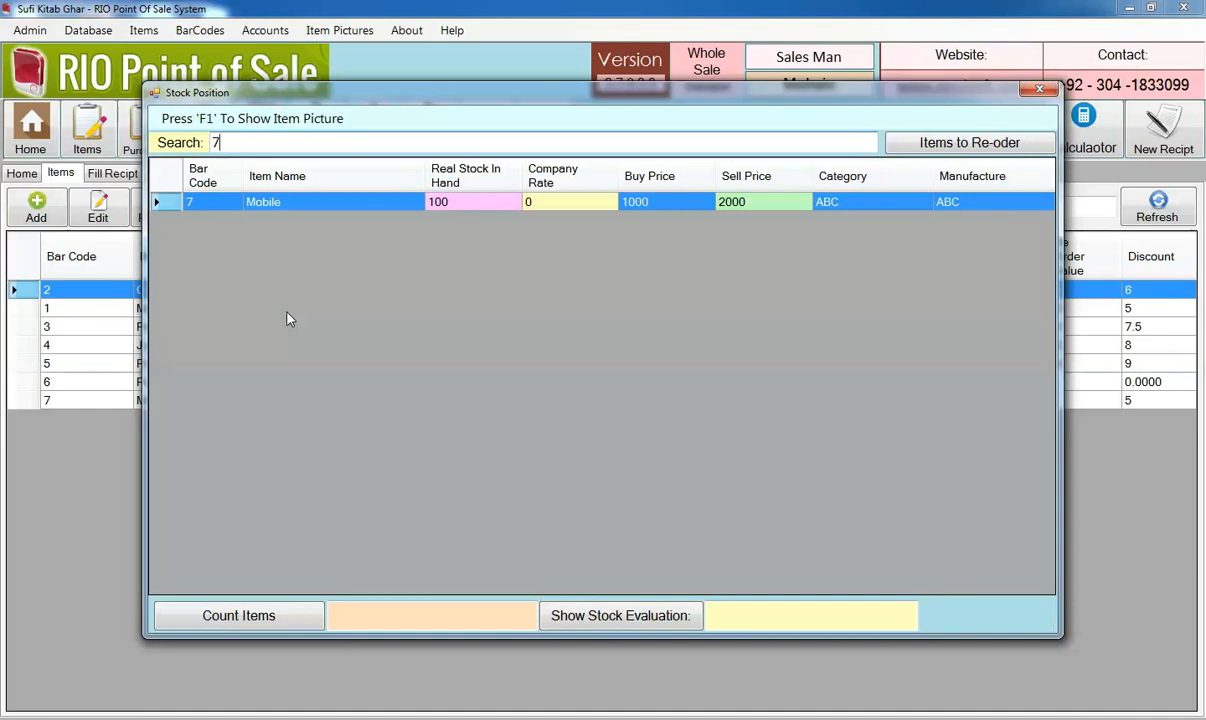
pyautogui.press('F1')
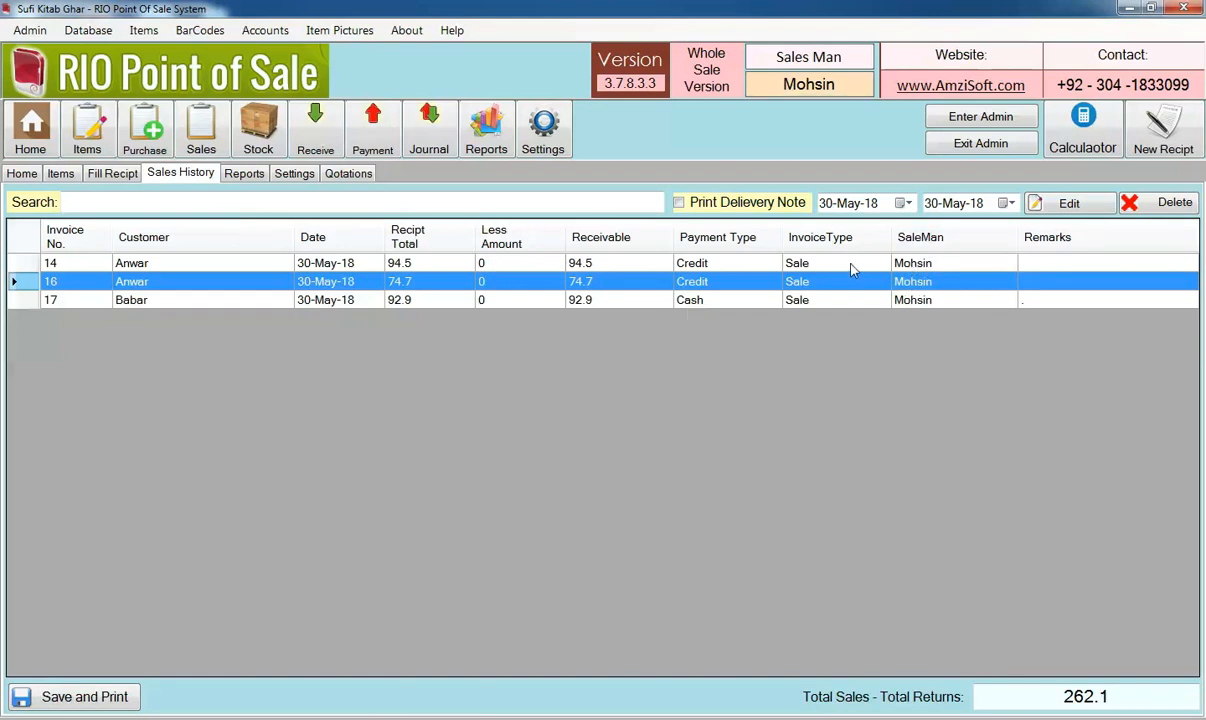
# Exit admin mode, launch the POS application from the Debug folder and start a session under a different salesman's name
pyautogui.click(595, 207)
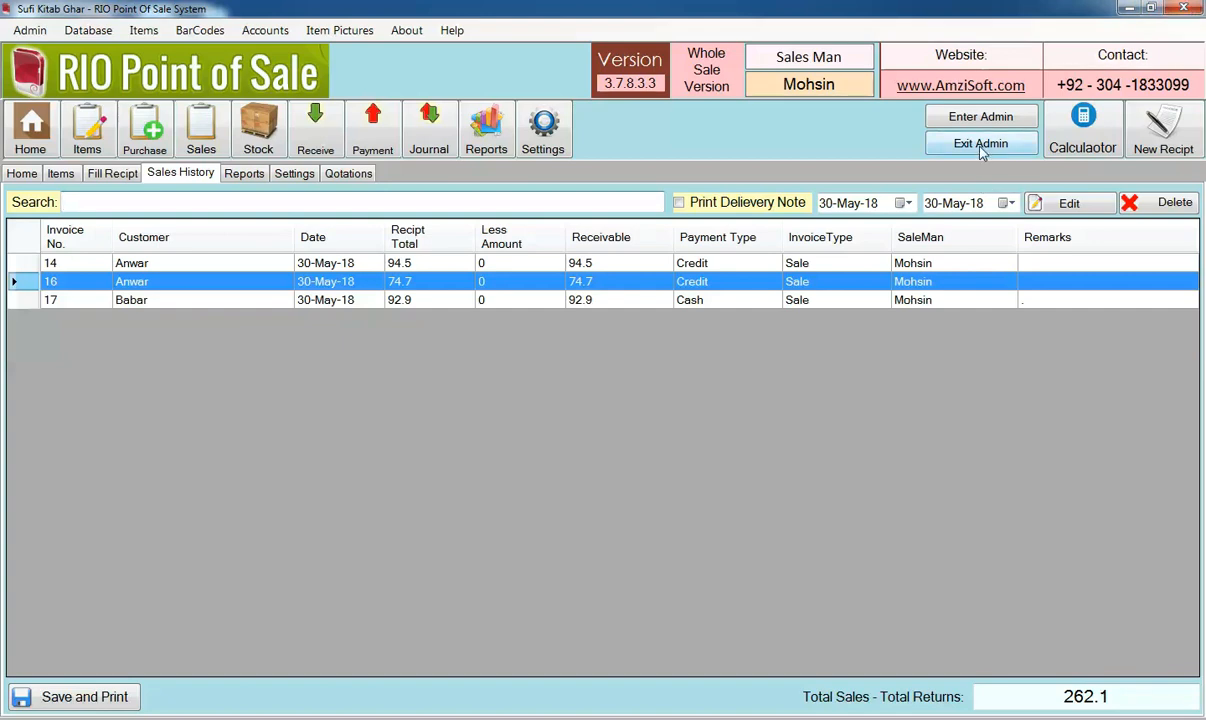
pyautogui.click(930, 142)
pyautogui.click(1129, 8)
pyautogui.doubleClick(188, 165)
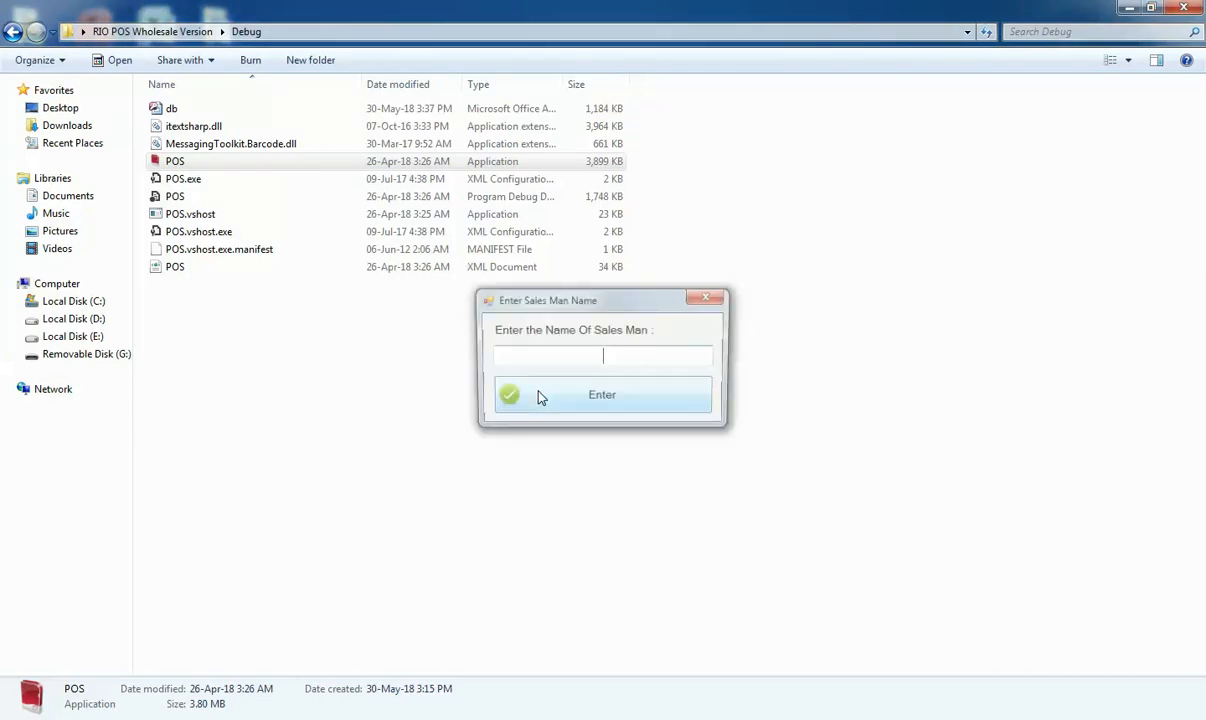
pyautogui.write('Noman')
pyautogui.click(539, 398)
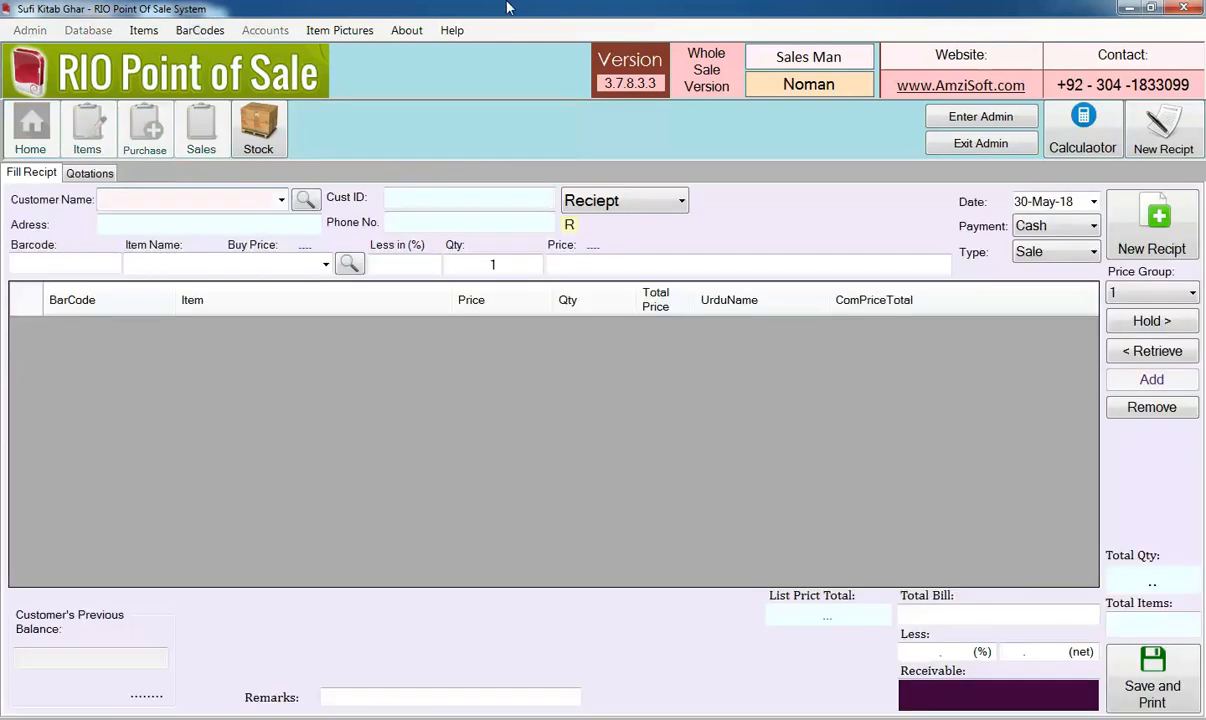
# Filter the sales history by the new salesman's name, clear the search and filter it by the previous salesman's name
pyautogui.click(281, 203)
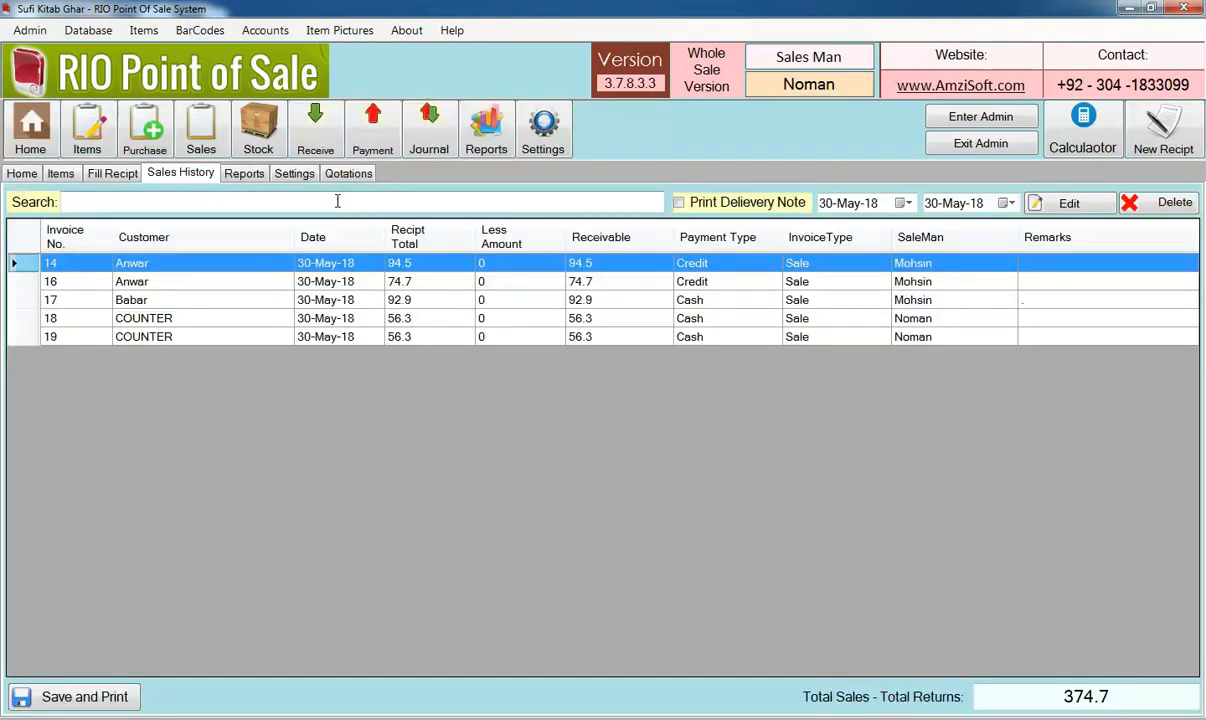
pyautogui.write('noman')
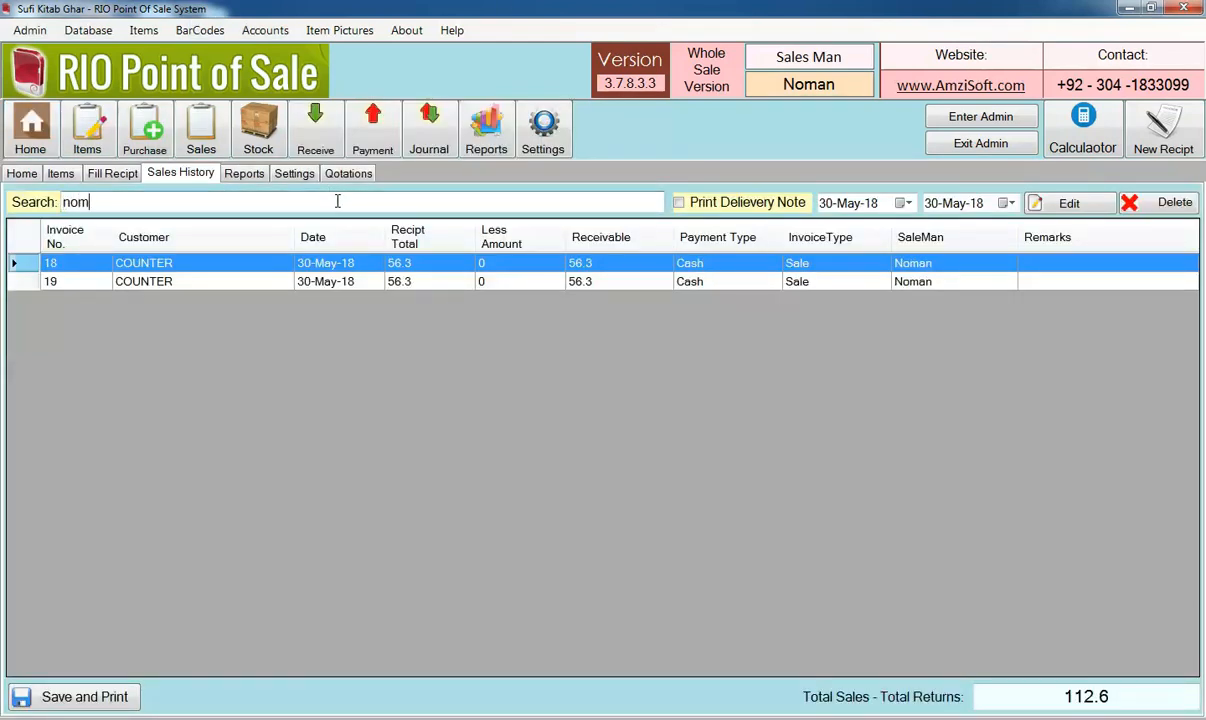
pyautogui.press('BackSpace')
pyautogui.press('BackSpace')
pyautogui.press('BackSpace')
pyautogui.press('BackSpace')
pyautogui.press('BackSpace')
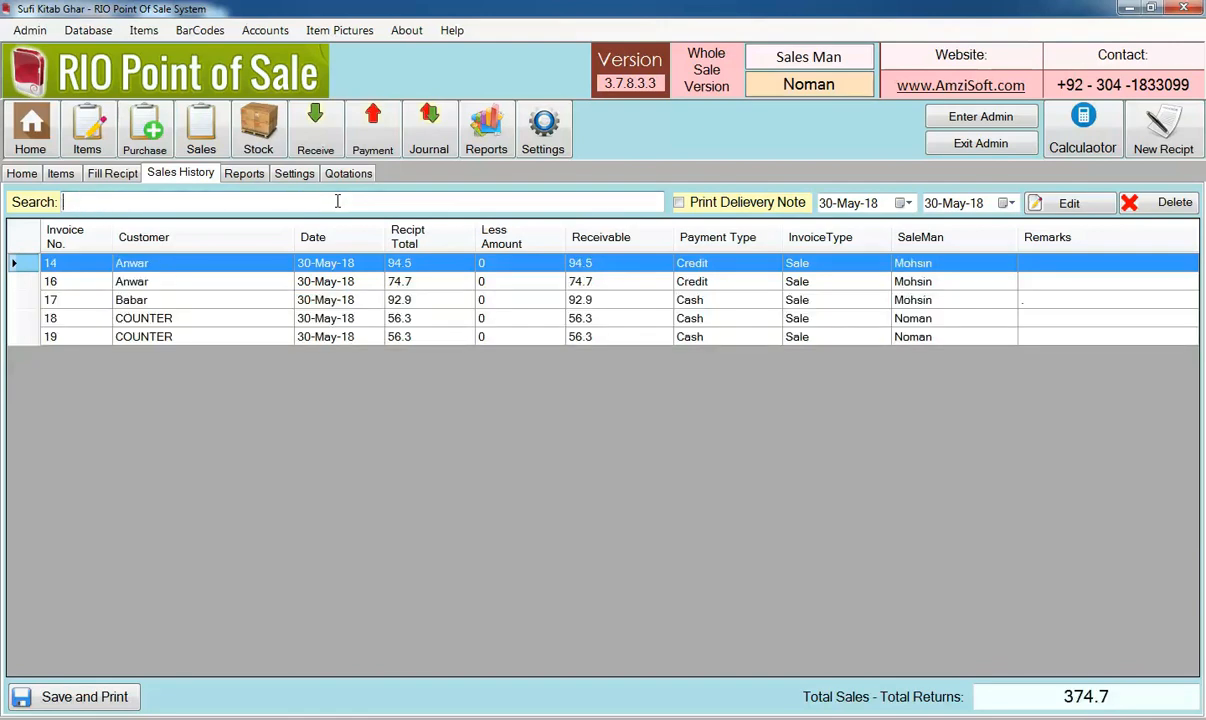
pyautogui.write('mohsin')
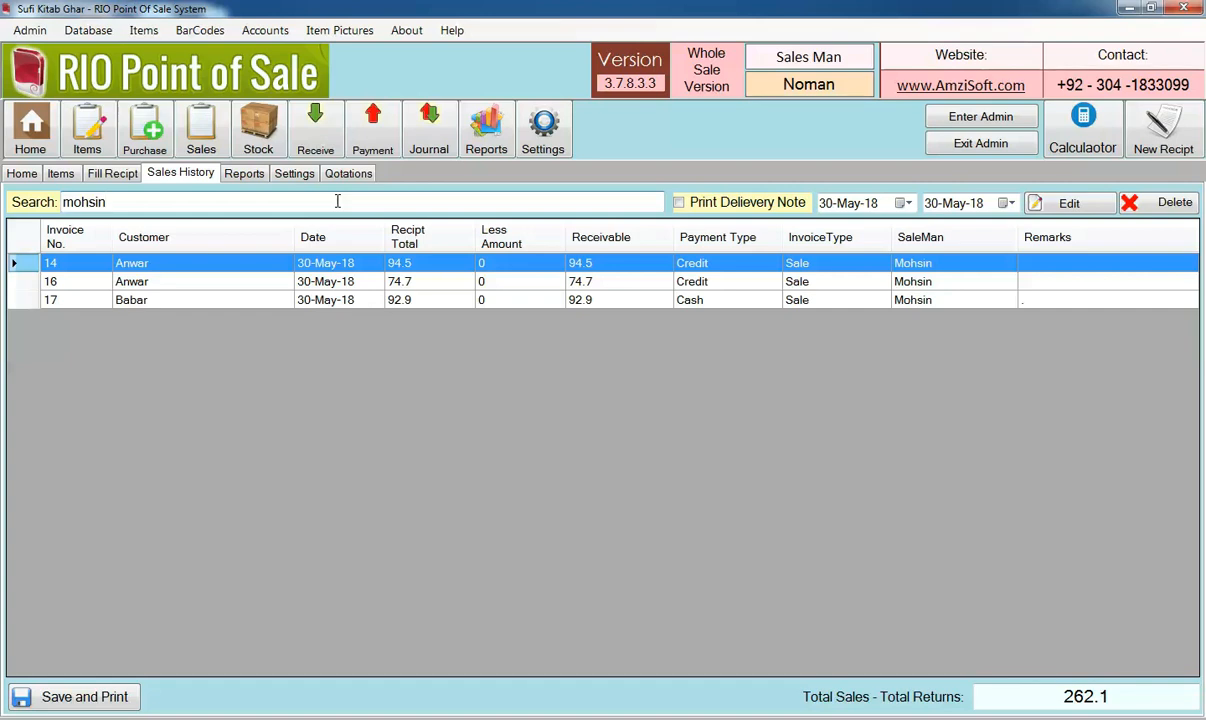
# Open the list of items
pyautogui.click(33, 174)
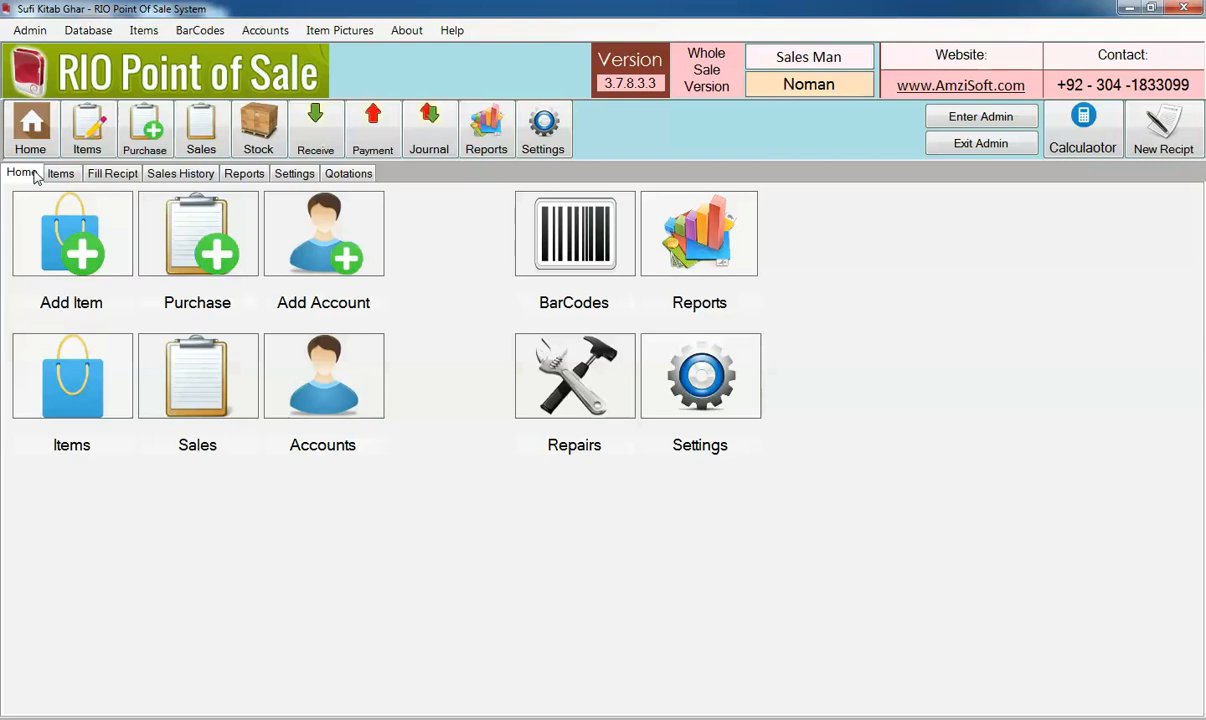
pyautogui.click(58, 176)
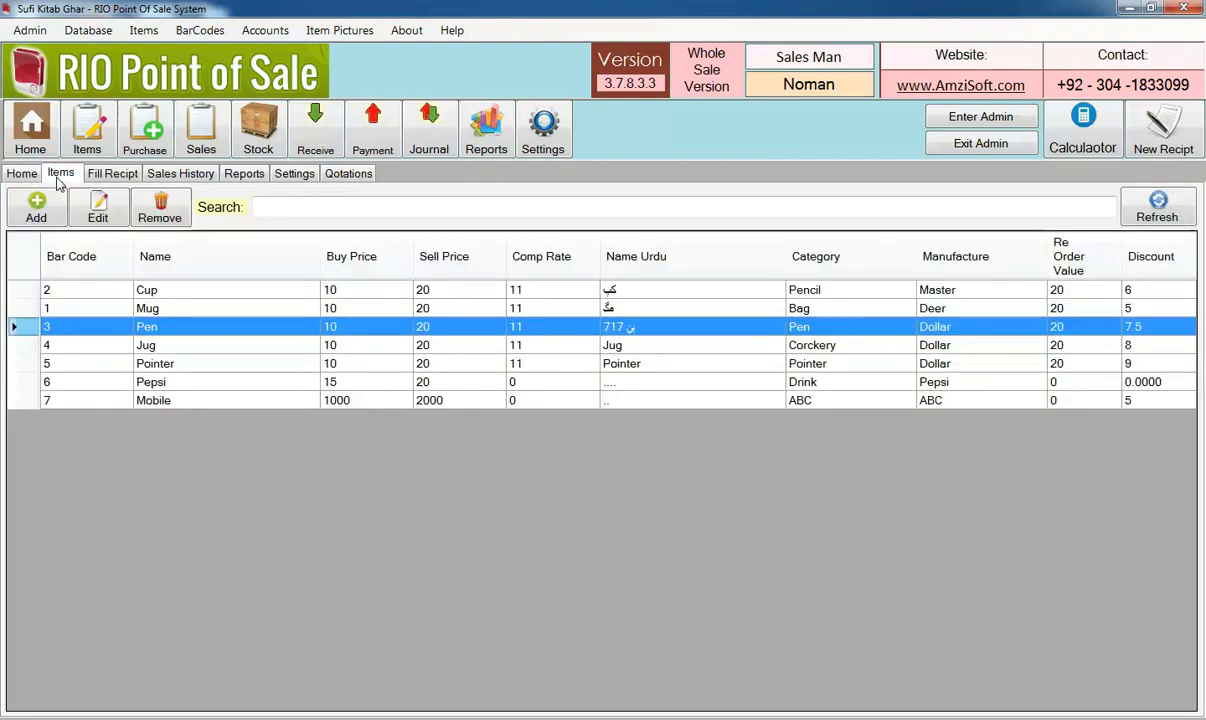